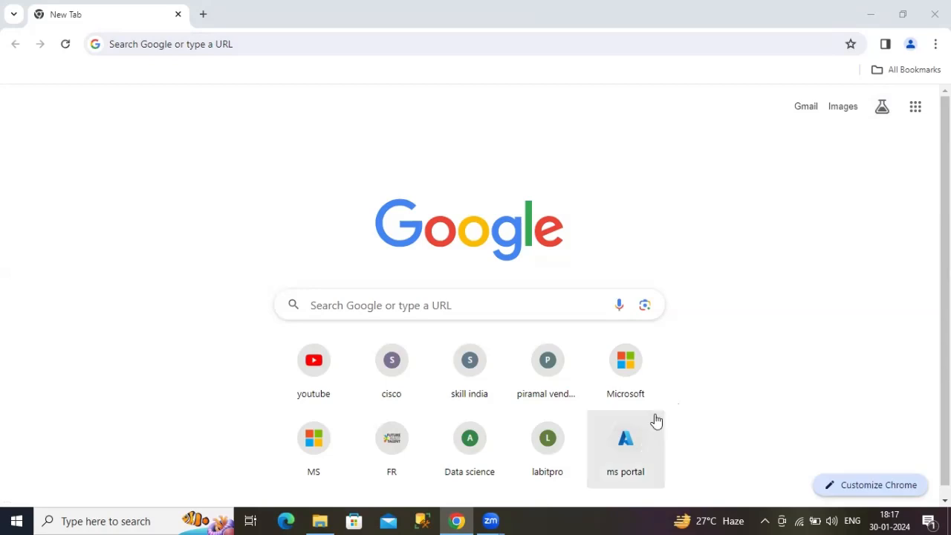
Open the Azure portal's storage accounts page and start creating a new storage account
{"action": "left_click", "coordinate": [633, 436]}
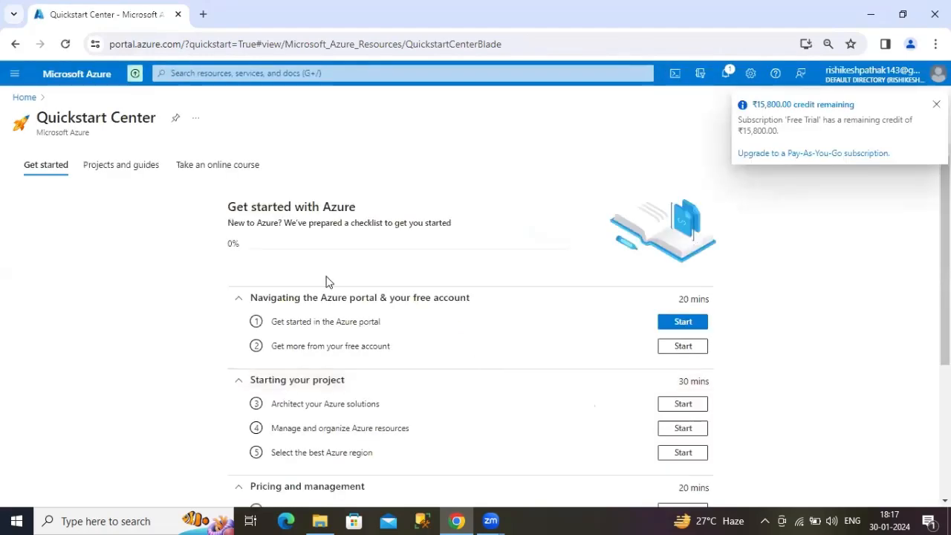
{"action": "left_click", "coordinate": [105, 83]}
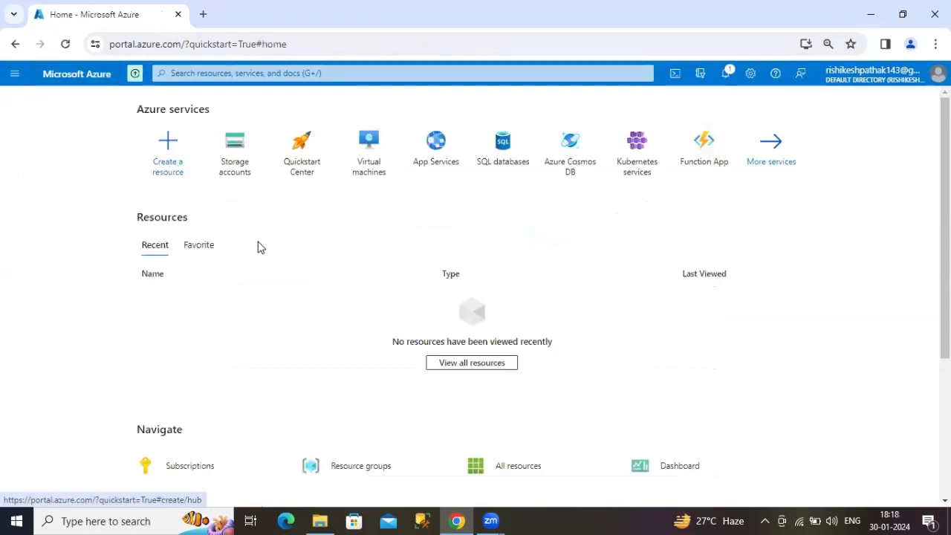
{"action": "mouse_move", "coordinate": [235, 169]}
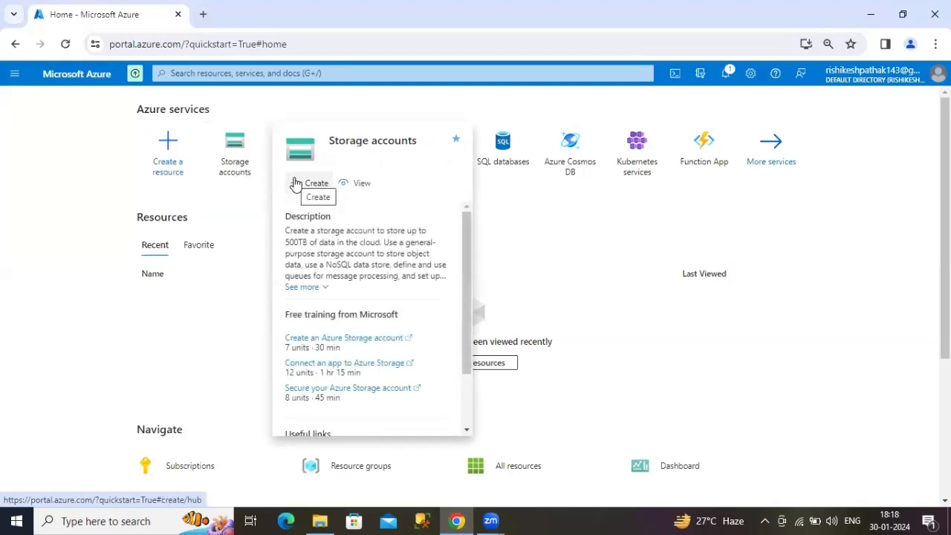
{"action": "left_click", "coordinate": [296, 184]}
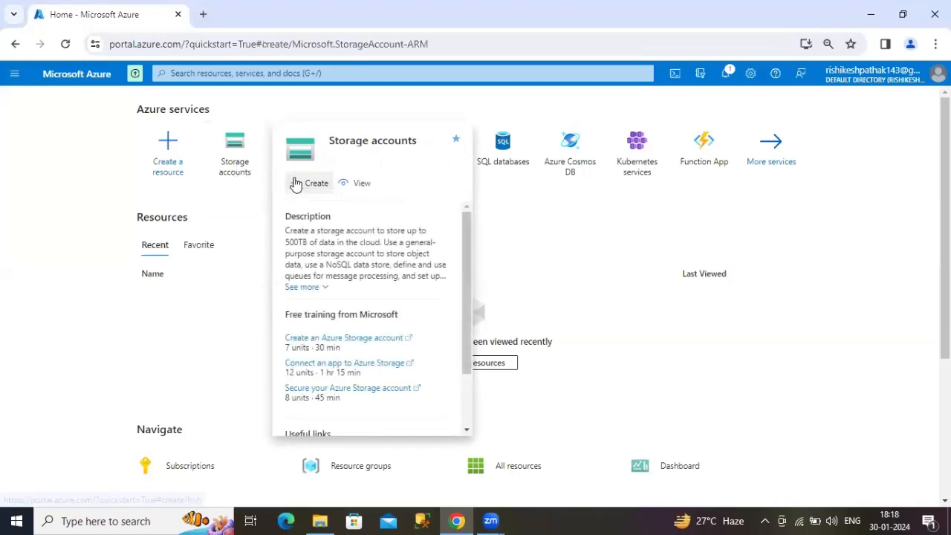
{"action": "left_click", "coordinate": [251, 162]}
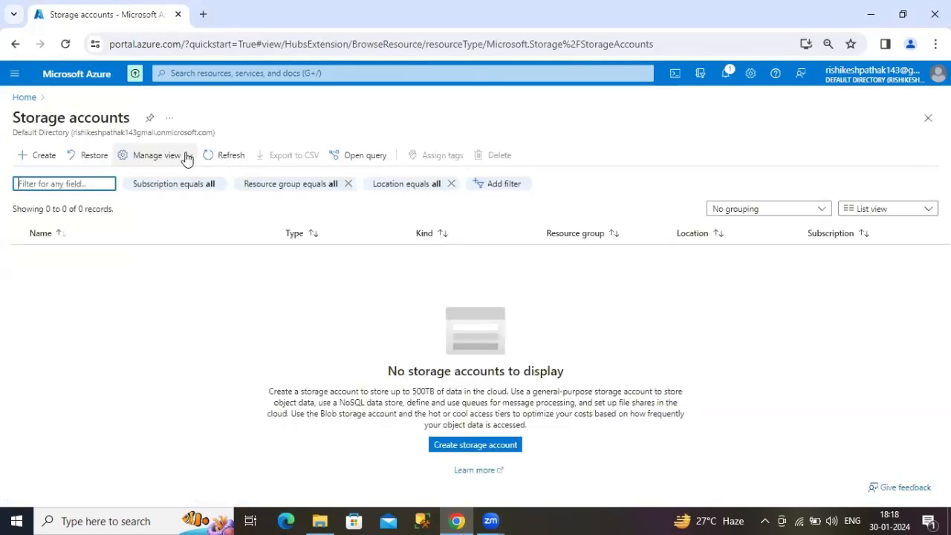
{"action": "left_click", "coordinate": [43, 162]}
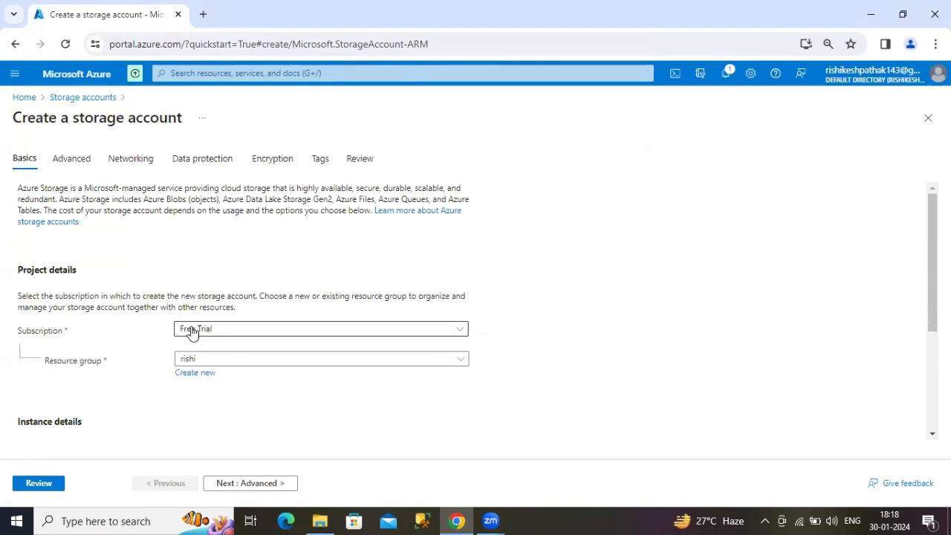
Create a new resource group for the storage account, named with the owner's short first name followed by 1
{"action": "scroll", "coordinate": [223, 320], "scroll_direction": "down", "scroll_amount": 3}
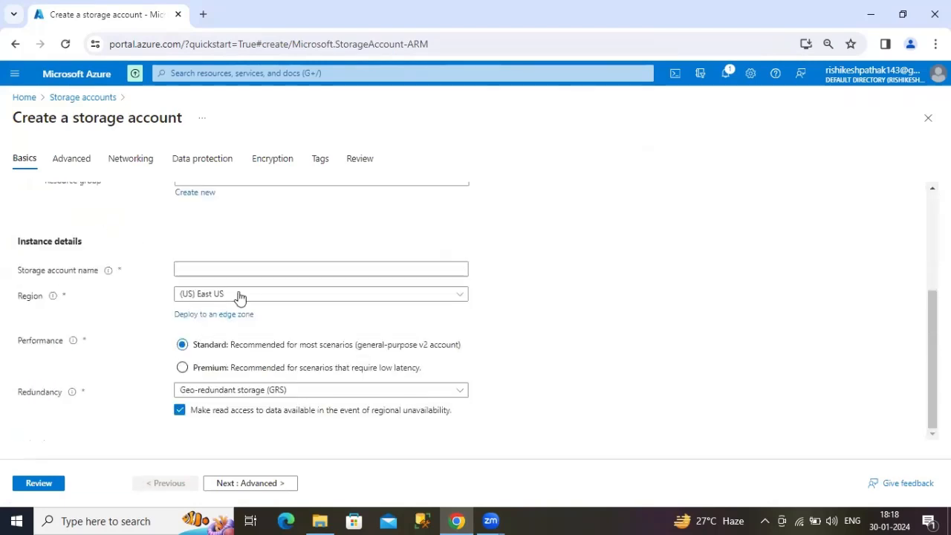
{"action": "scroll", "coordinate": [237, 299], "scroll_direction": "up", "scroll_amount": 3}
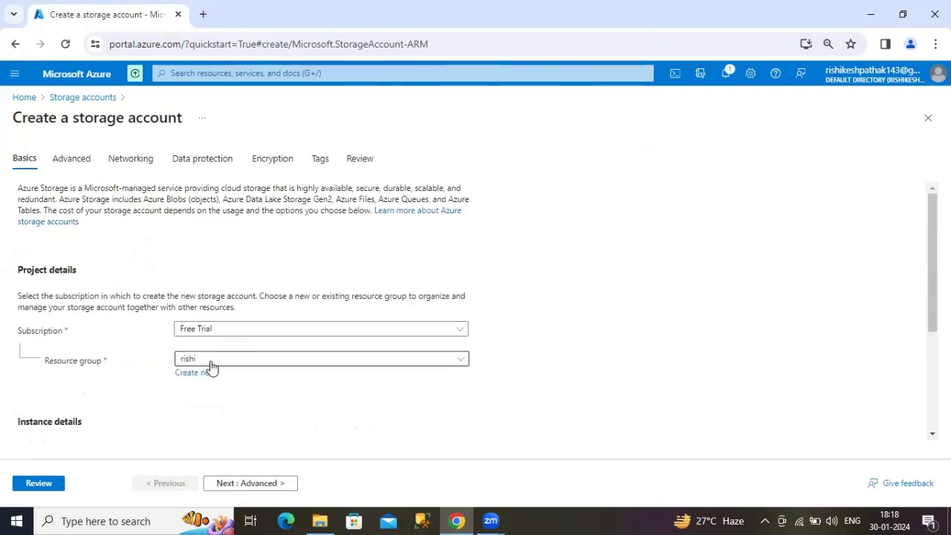
{"action": "left_click", "coordinate": [208, 371]}
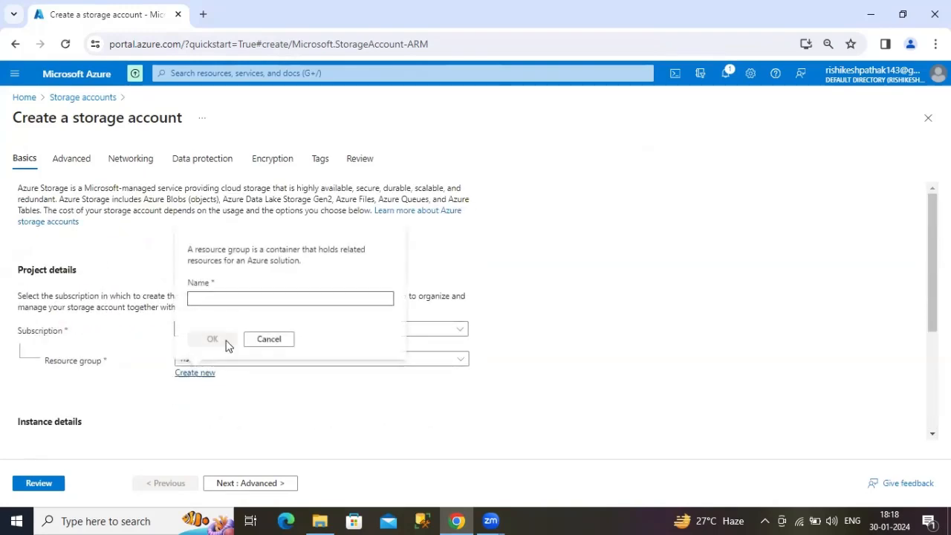
{"action": "left_click", "coordinate": [273, 294]}
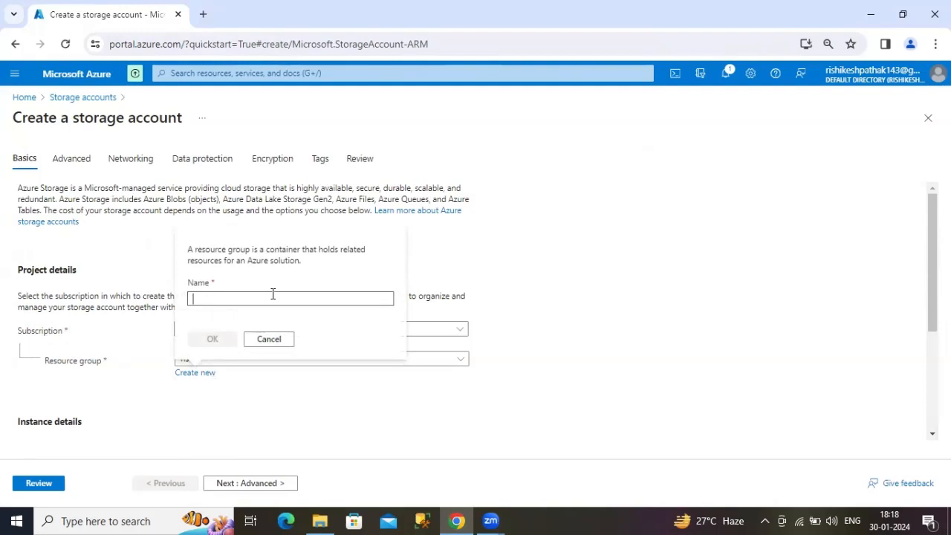
{"action": "type", "text": "r"}
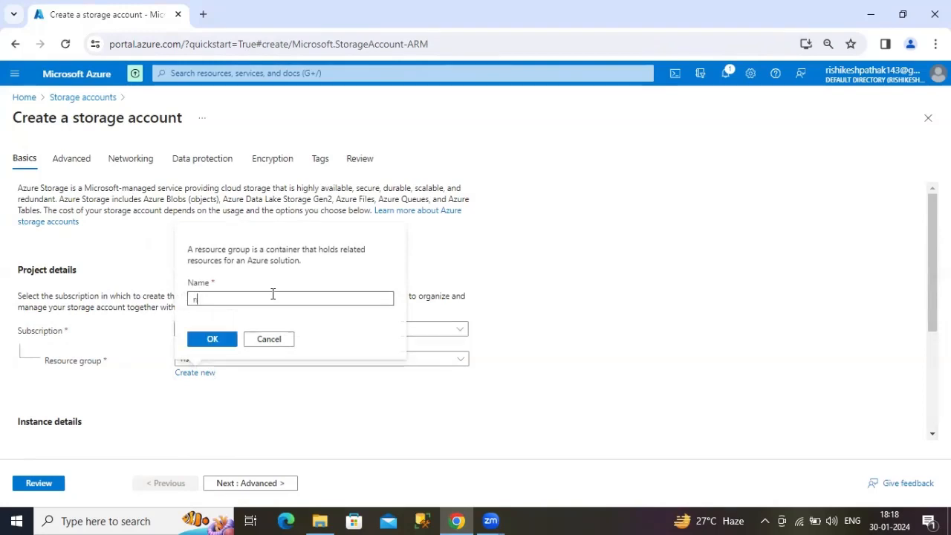
{"action": "type", "text": "ishi"}
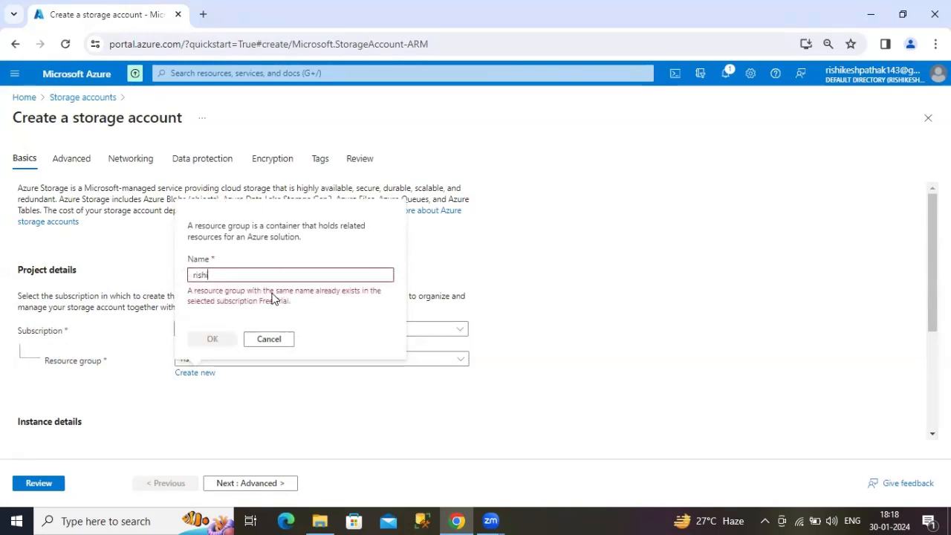
{"action": "type", "text": "1"}
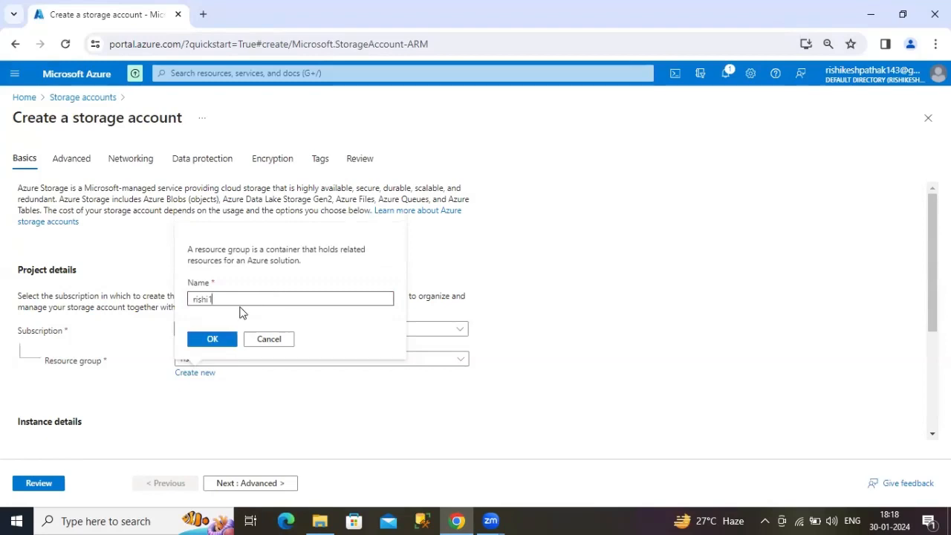
{"action": "left_click", "coordinate": [213, 339]}
Enter 80199 as the storage account name in the instance details
{"action": "scroll", "coordinate": [245, 361], "scroll_direction": "down", "scroll_amount": 1}
{"action": "scroll", "coordinate": [245, 355], "scroll_direction": "down", "scroll_amount": 3}
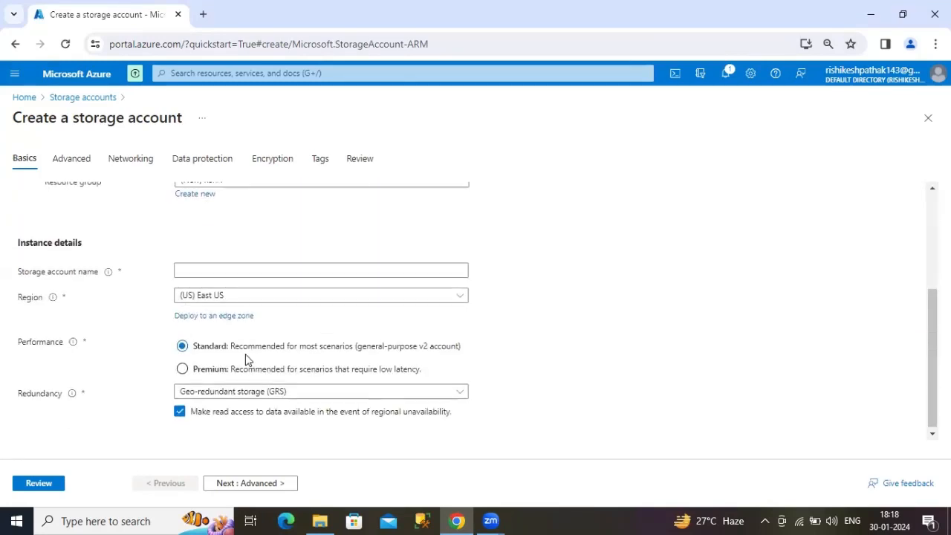
{"action": "left_click", "coordinate": [255, 271]}
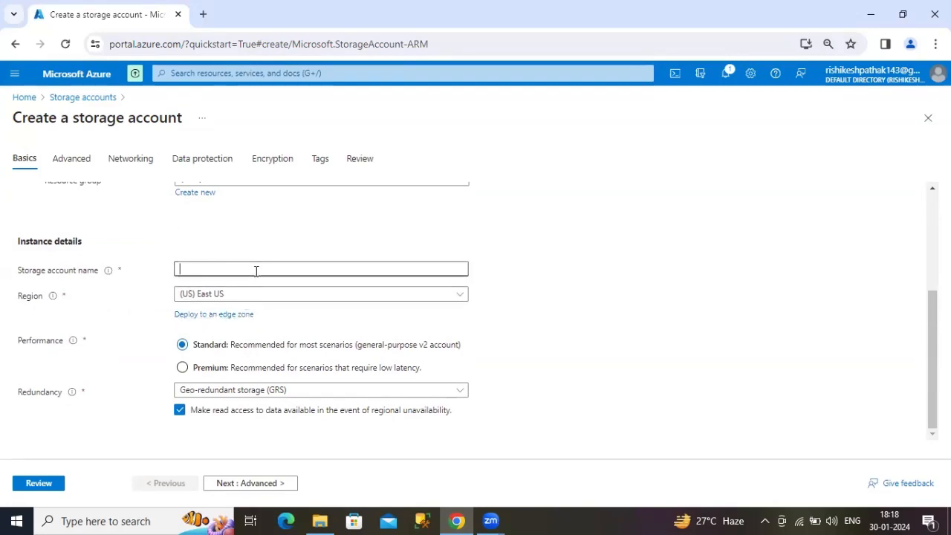
{"action": "type", "text": "s"}
Allow cross-tenant replication for blob storage in the advanced settings of the new storage account
{"action": "left_click", "coordinate": [244, 481]}
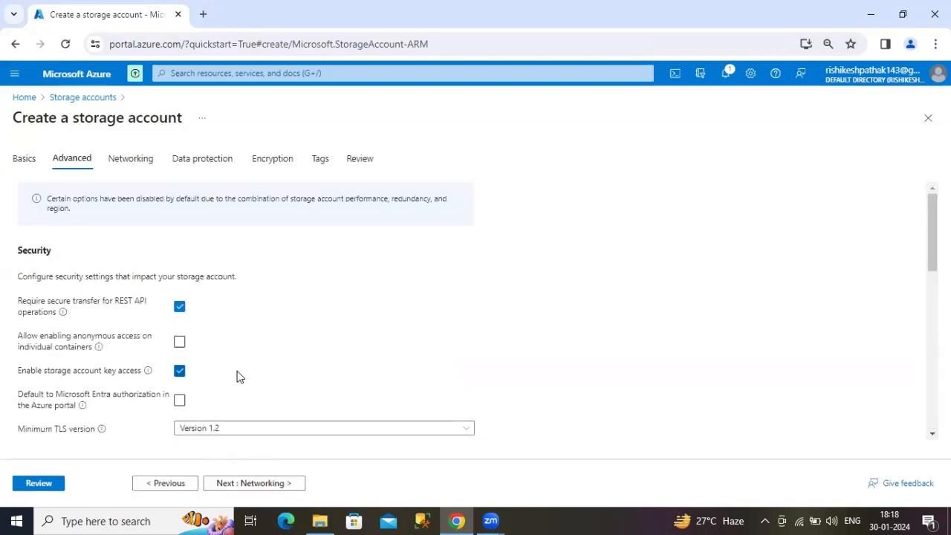
{"action": "scroll", "coordinate": [237, 376], "scroll_direction": "down", "scroll_amount": 4}
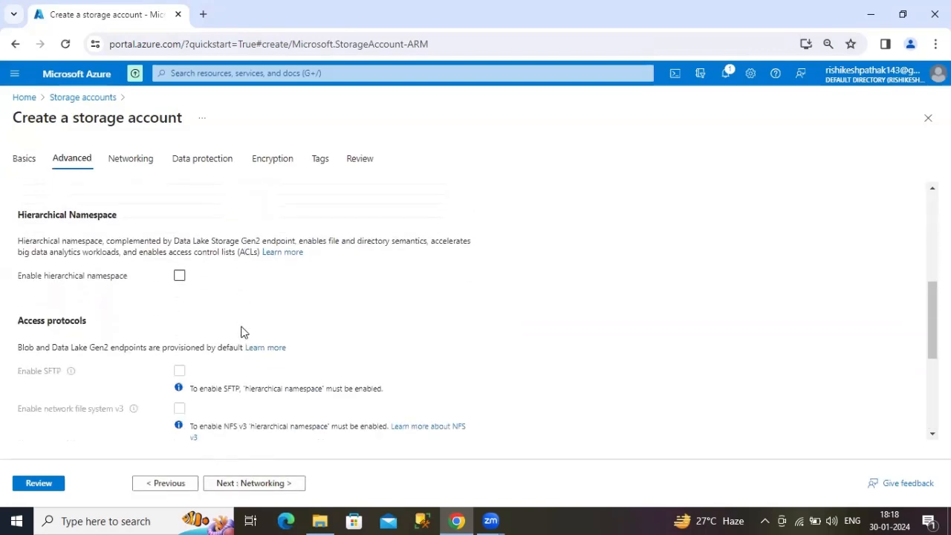
{"action": "scroll", "coordinate": [242, 332], "scroll_direction": "down", "scroll_amount": 1}
{"action": "scroll", "coordinate": [245, 226], "scroll_direction": "down", "scroll_amount": 2}
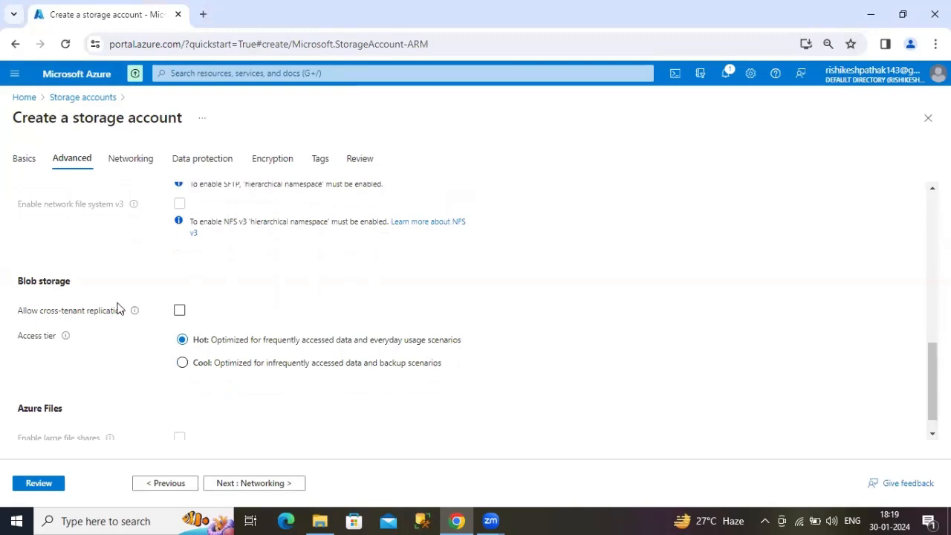
{"action": "left_click", "coordinate": [178, 312]}
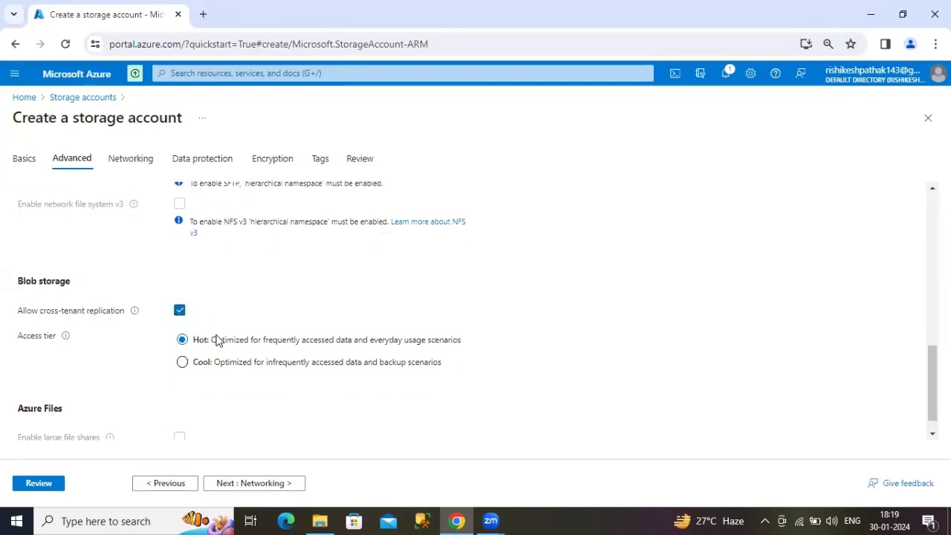
{"action": "scroll", "coordinate": [223, 365], "scroll_direction": "down", "scroll_amount": 1}
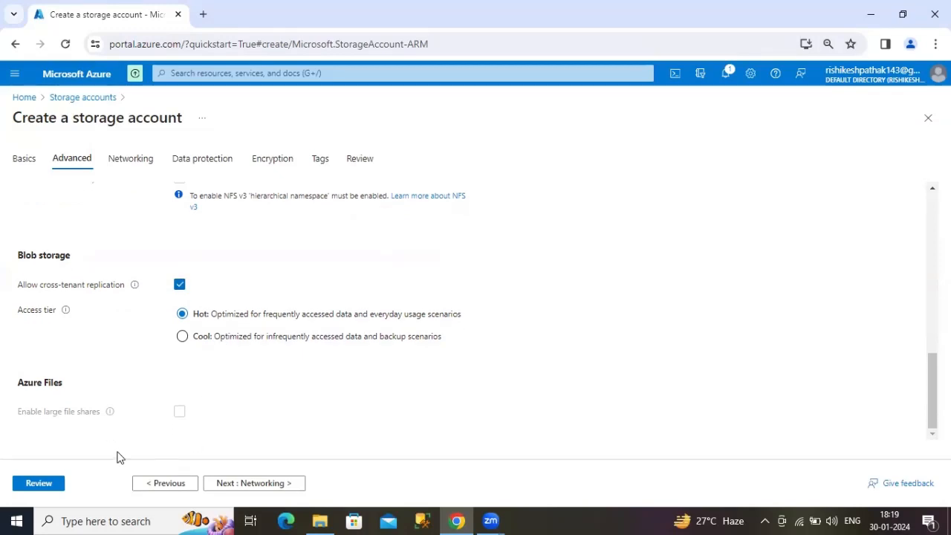
Review the storage account configuration and create the account
{"action": "left_click", "coordinate": [41, 487]}
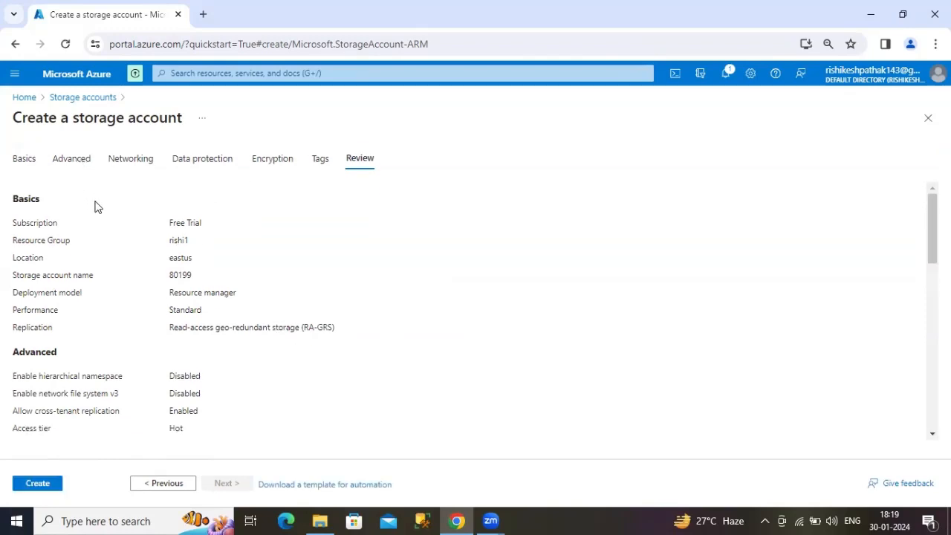
{"action": "left_click", "coordinate": [29, 484]}
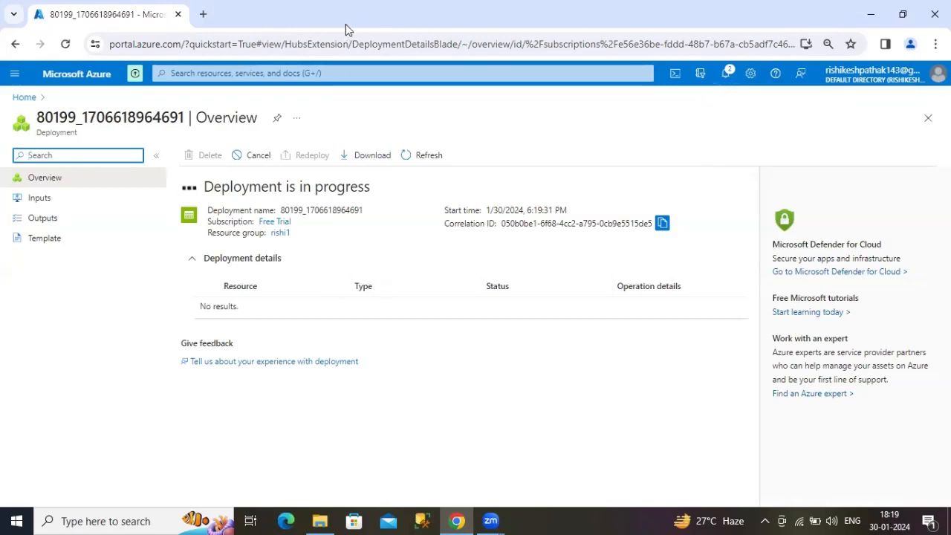
{"action": "left_click", "coordinate": [840, 4]}
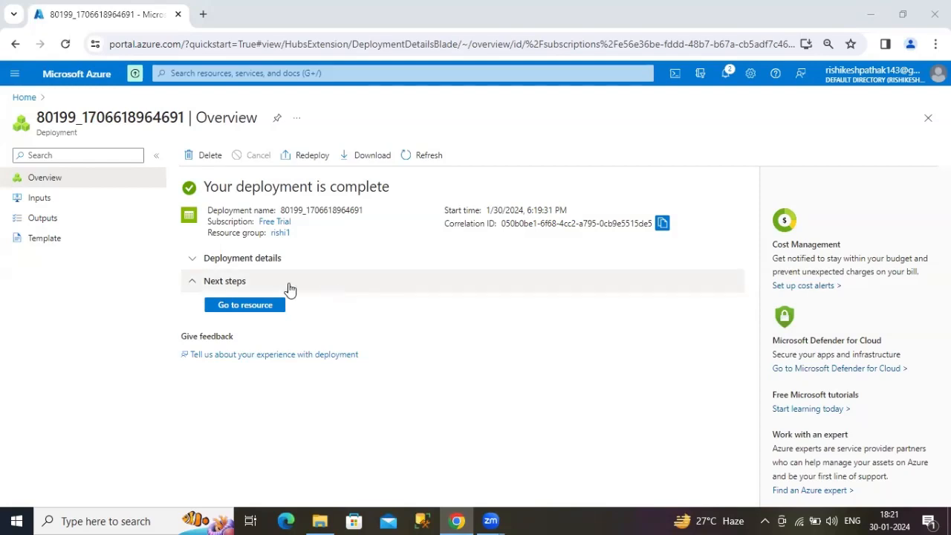
Open the deployed storage account and examine its available security, data management, settings and monitoring options
{"action": "left_click", "coordinate": [267, 307]}
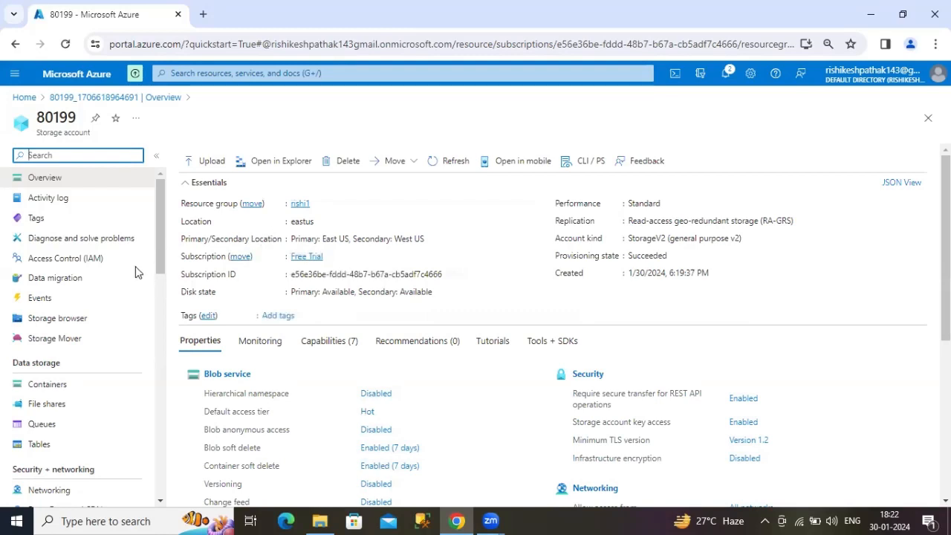
{"action": "scroll", "coordinate": [137, 275], "scroll_direction": "down", "scroll_amount": 4}
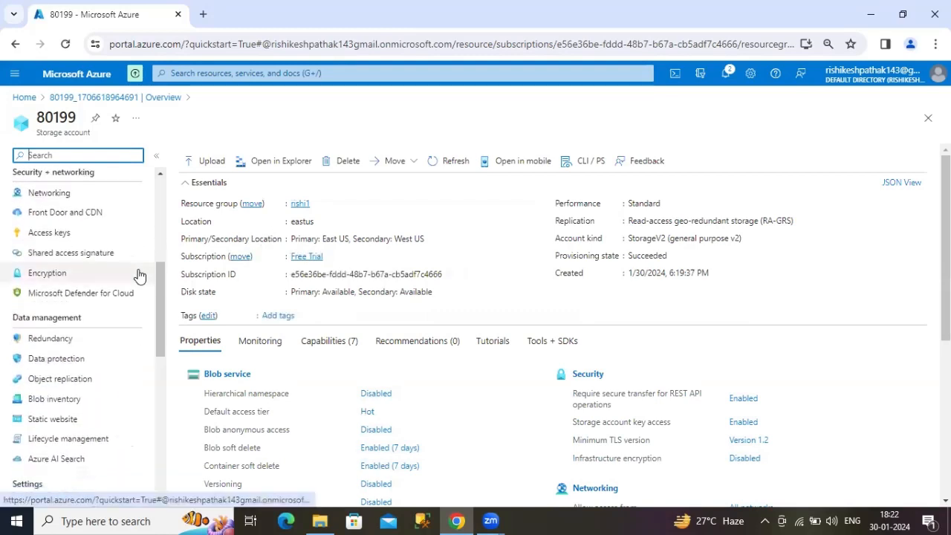
{"action": "scroll", "coordinate": [136, 274], "scroll_direction": "down", "scroll_amount": 1}
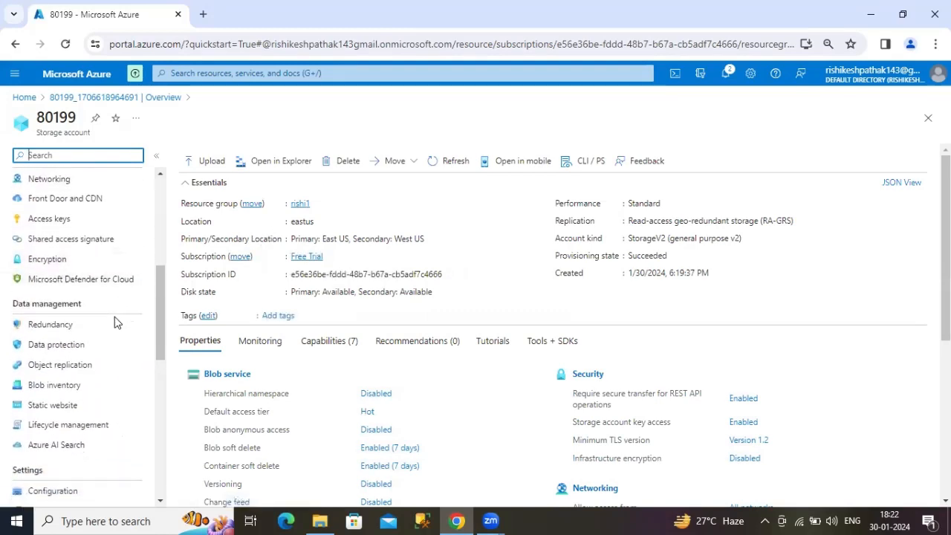
{"action": "scroll", "coordinate": [115, 321], "scroll_direction": "down", "scroll_amount": 1}
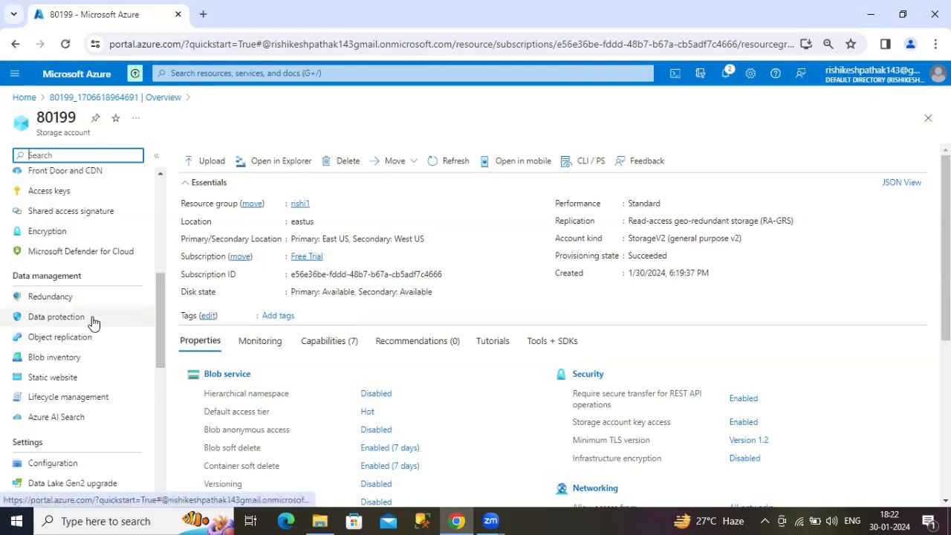
{"action": "scroll", "coordinate": [97, 310], "scroll_direction": "down", "scroll_amount": 4}
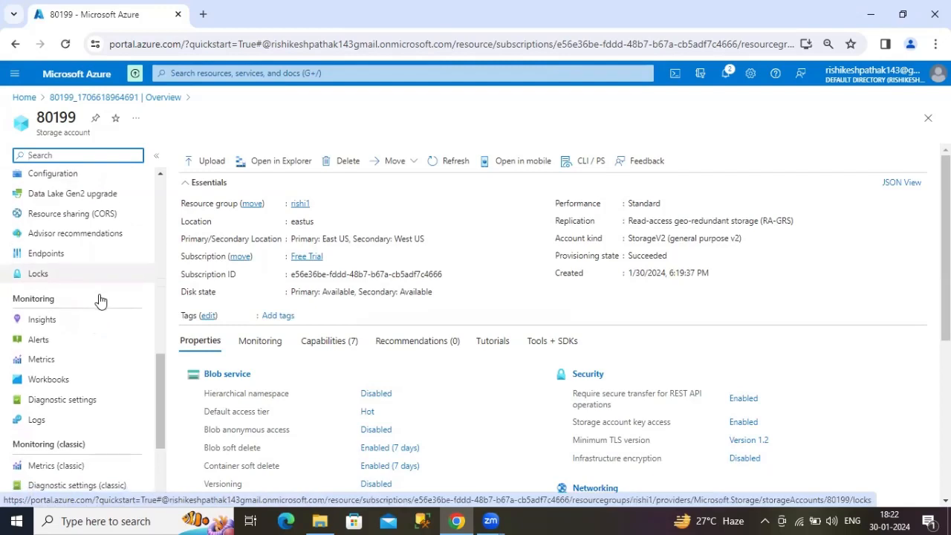
{"action": "scroll", "coordinate": [100, 303], "scroll_direction": "up", "scroll_amount": 1}
{"action": "scroll", "coordinate": [100, 303], "scroll_direction": "down", "scroll_amount": 3}
{"action": "scroll", "coordinate": [101, 303], "scroll_direction": "up", "scroll_amount": 2}
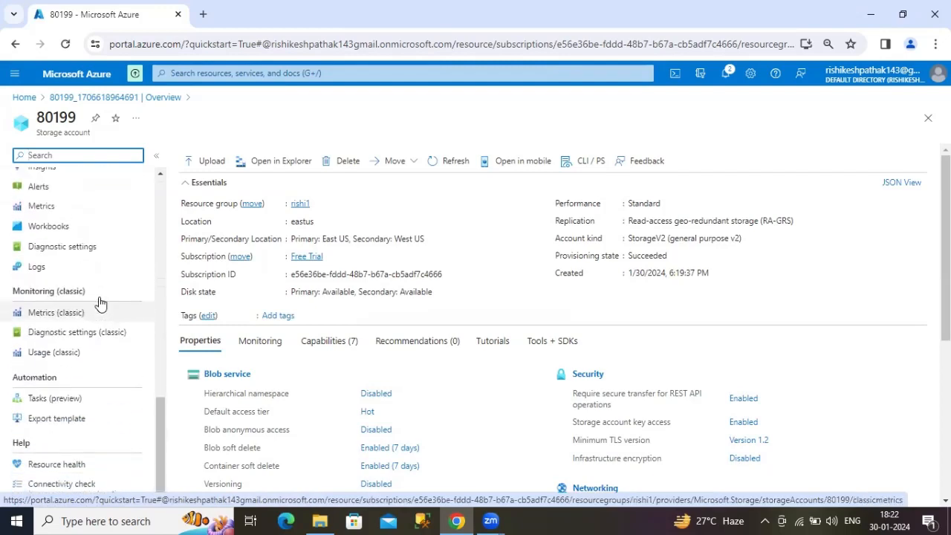
{"action": "scroll", "coordinate": [99, 303], "scroll_direction": "down", "scroll_amount": 2}
{"action": "scroll", "coordinate": [75, 260], "scroll_direction": "up", "scroll_amount": 1}
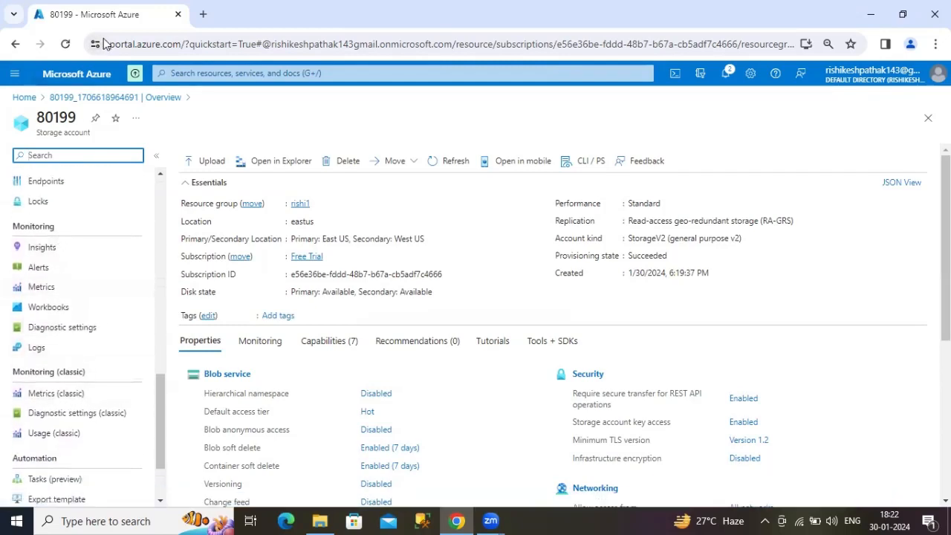
Return to the portal home, reopen storage account 80199 from the recent resources, and browse its data management options
{"action": "left_click", "coordinate": [92, 96]}
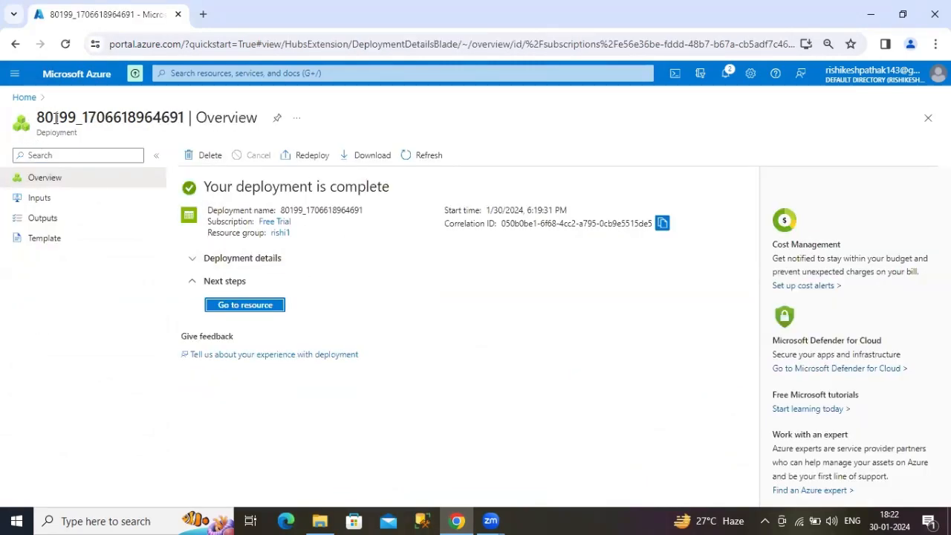
{"action": "left_click", "coordinate": [78, 74]}
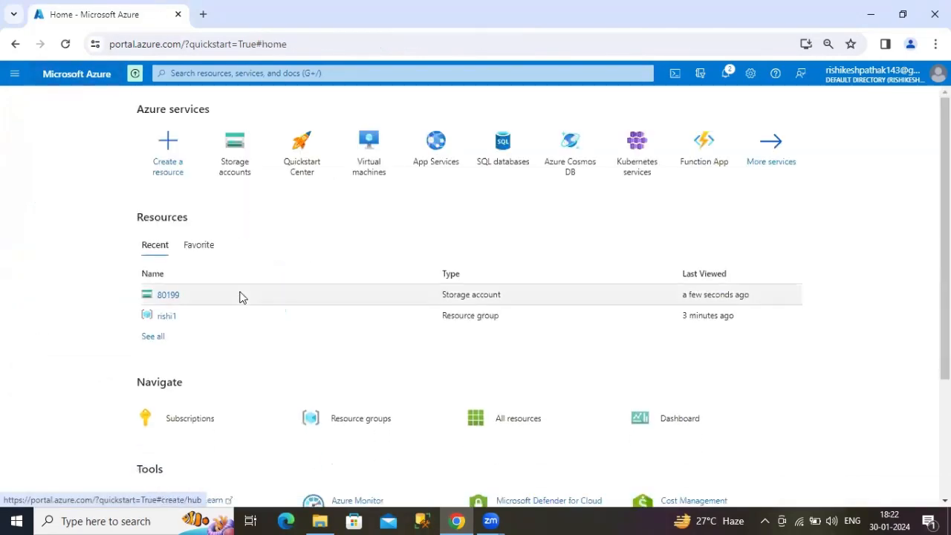
{"action": "mouse_move", "coordinate": [171, 303]}
{"action": "left_click", "coordinate": [165, 295]}
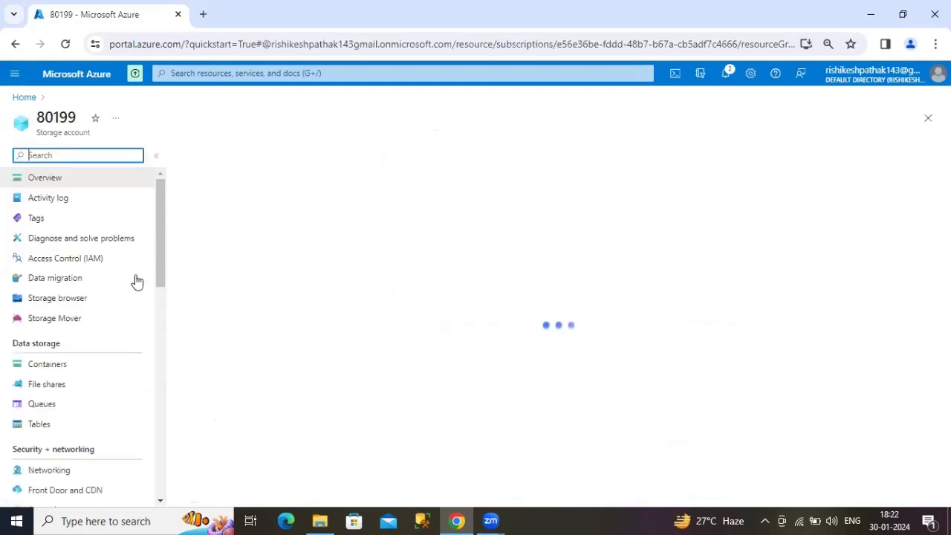
{"action": "scroll", "coordinate": [110, 351], "scroll_direction": "down", "scroll_amount": 4}
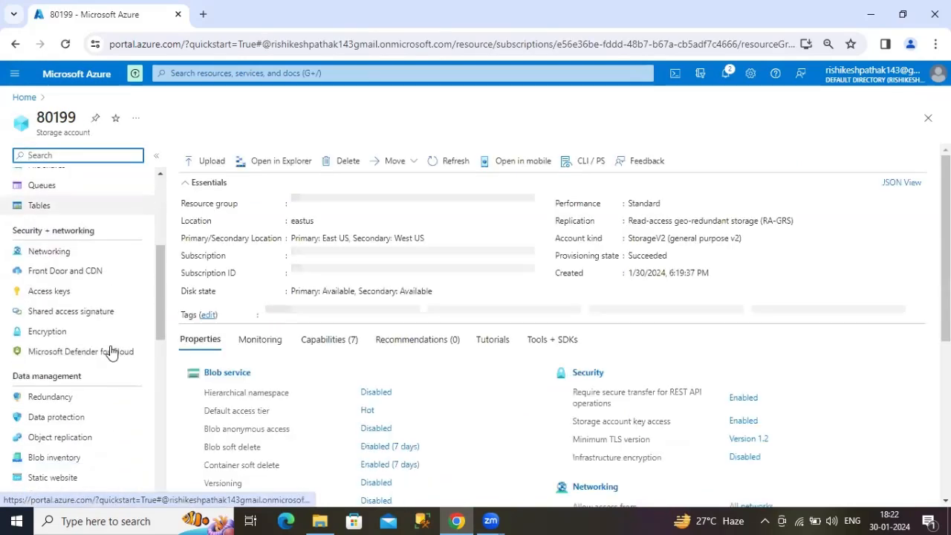
{"action": "scroll", "coordinate": [110, 349], "scroll_direction": "down", "scroll_amount": 2}
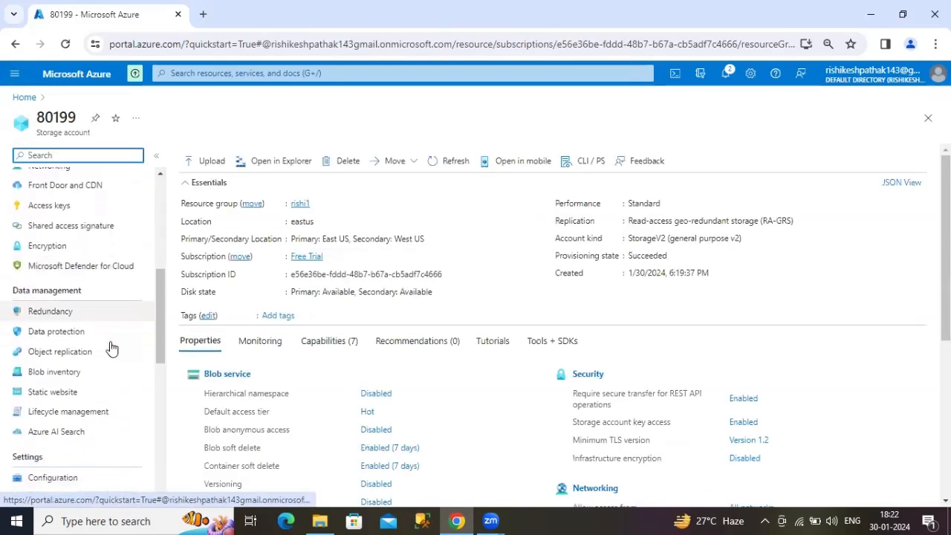
Enable static website hosting for the storage account and set the index document name to index.html
{"action": "left_click", "coordinate": [88, 383]}
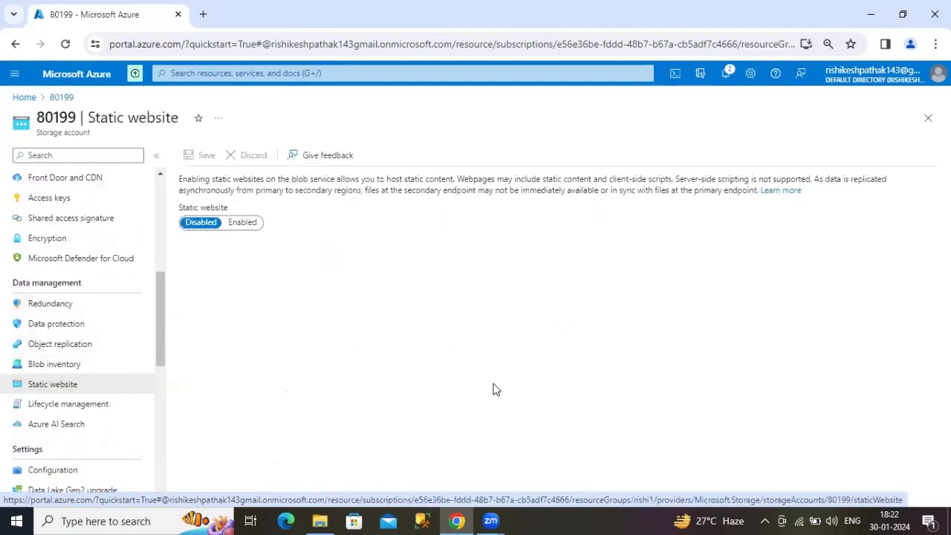
{"action": "left_click", "coordinate": [234, 226]}
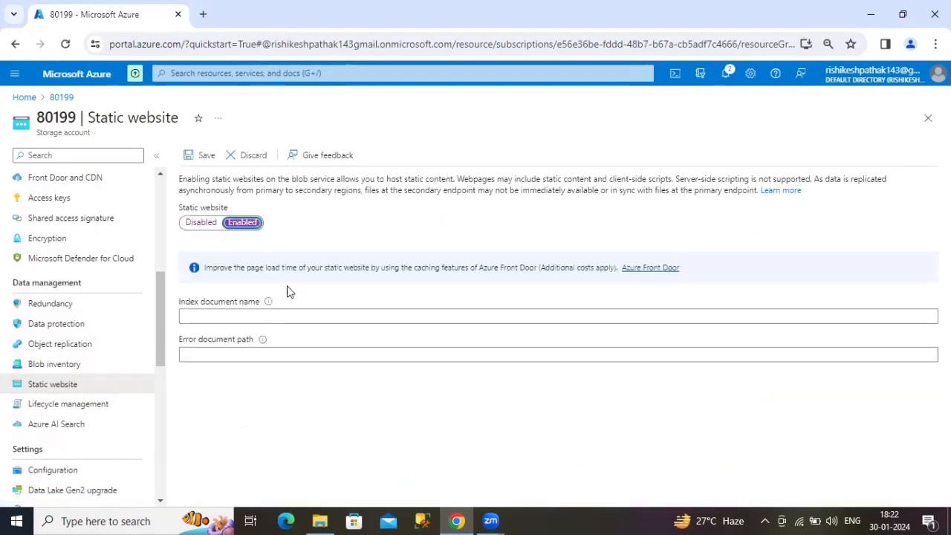
{"action": "left_click", "coordinate": [282, 312]}
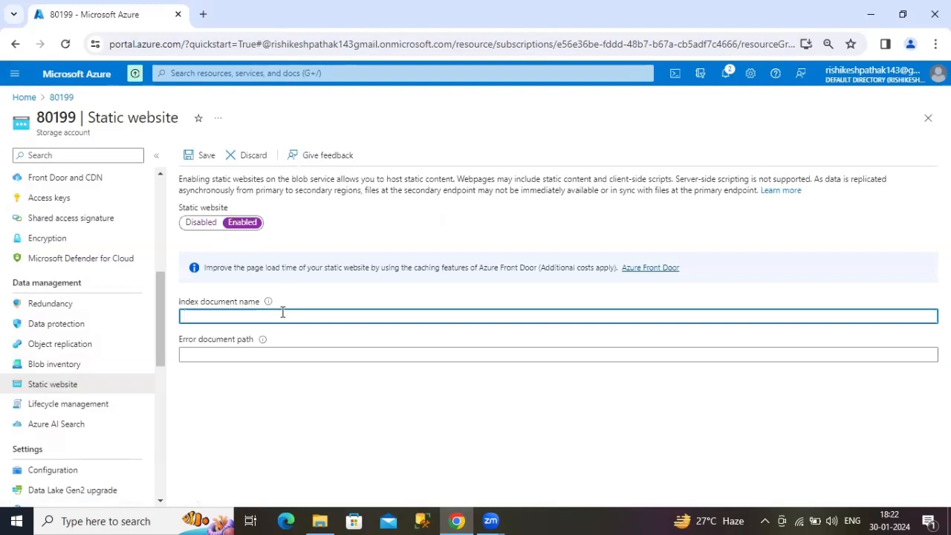
{"action": "type", "text": "ind"}
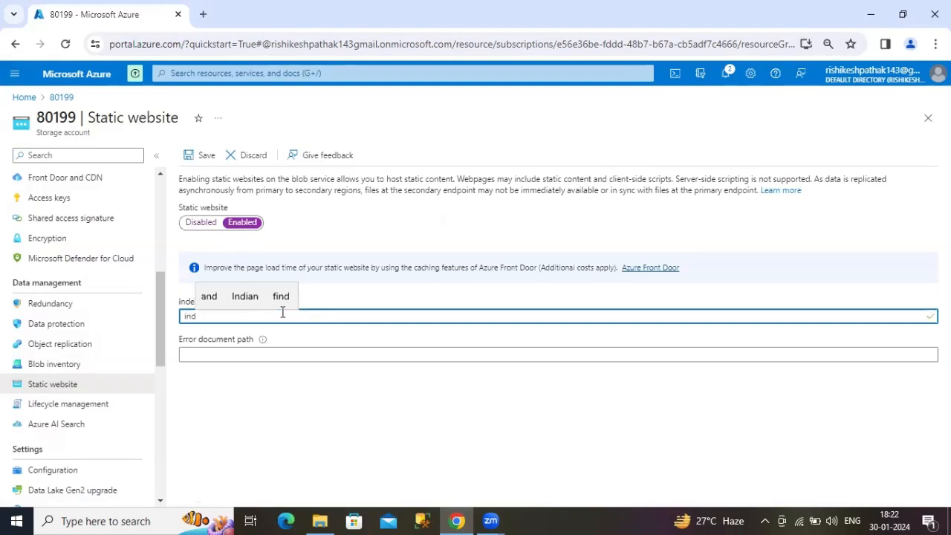
{"action": "type", "text": "ex"}
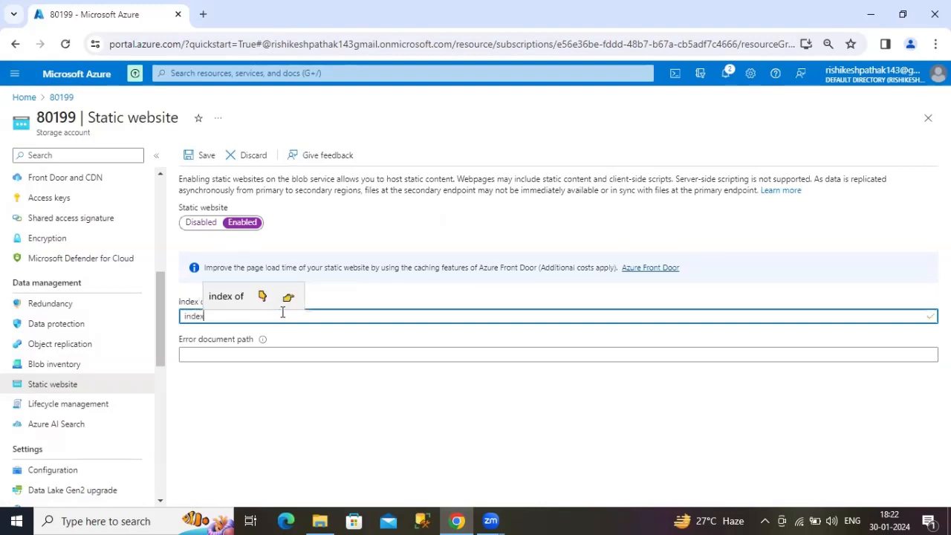
{"action": "type", "text": ".h"}
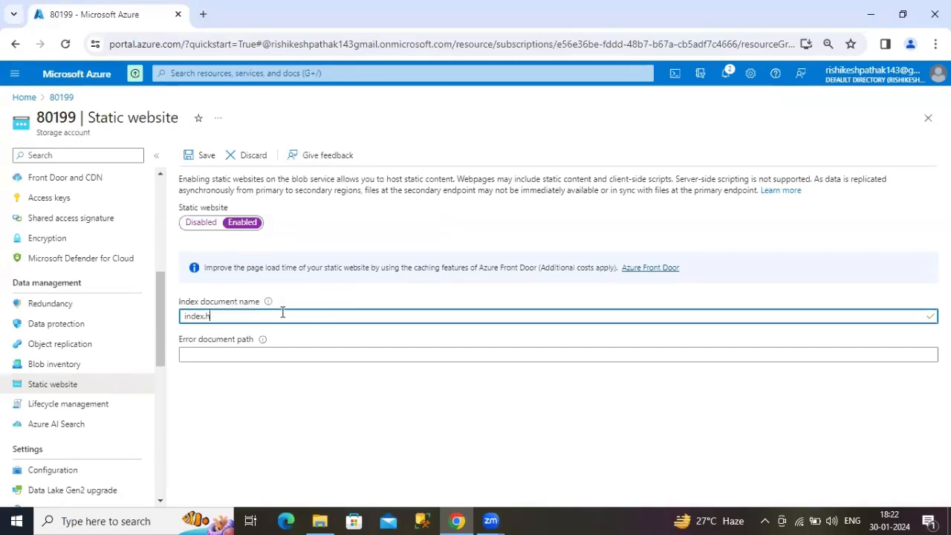
{"action": "type", "text": "tml"}
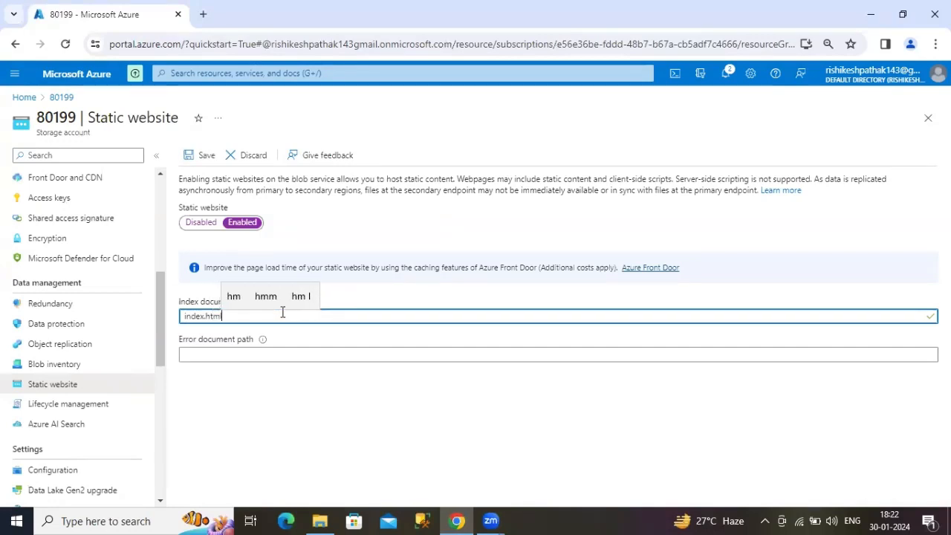
{"action": "left_click", "coordinate": [340, 421]}
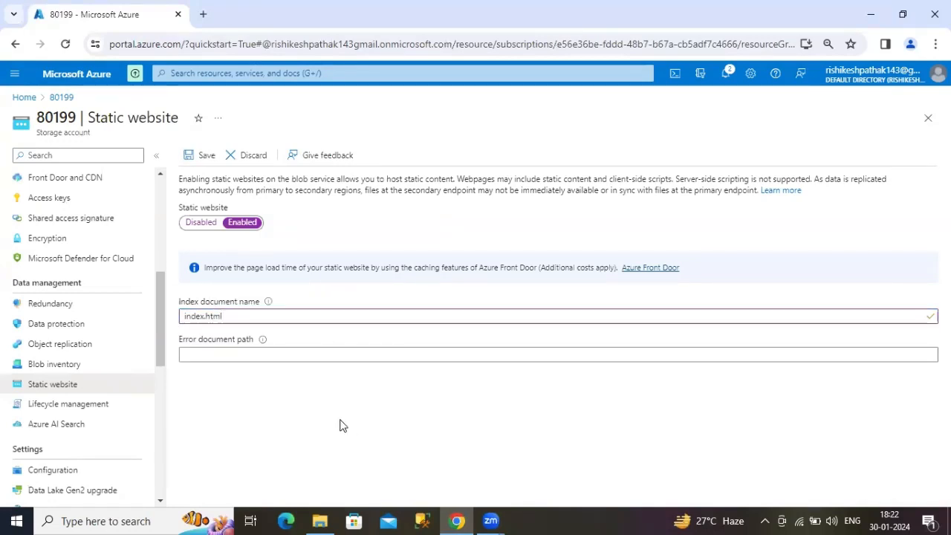
Set the static website's error document path to 404 and save the configuration
{"action": "left_click", "coordinate": [332, 355]}
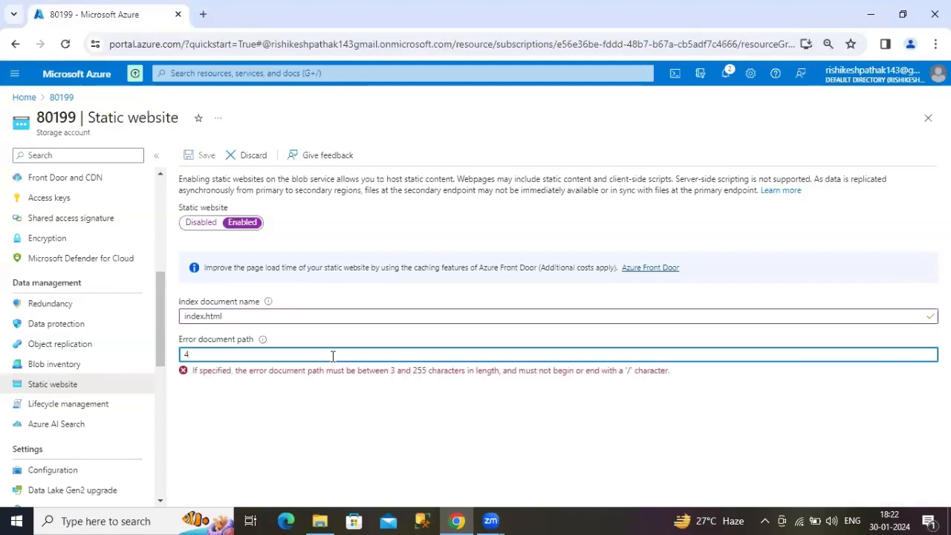
{"action": "type", "text": "404"}
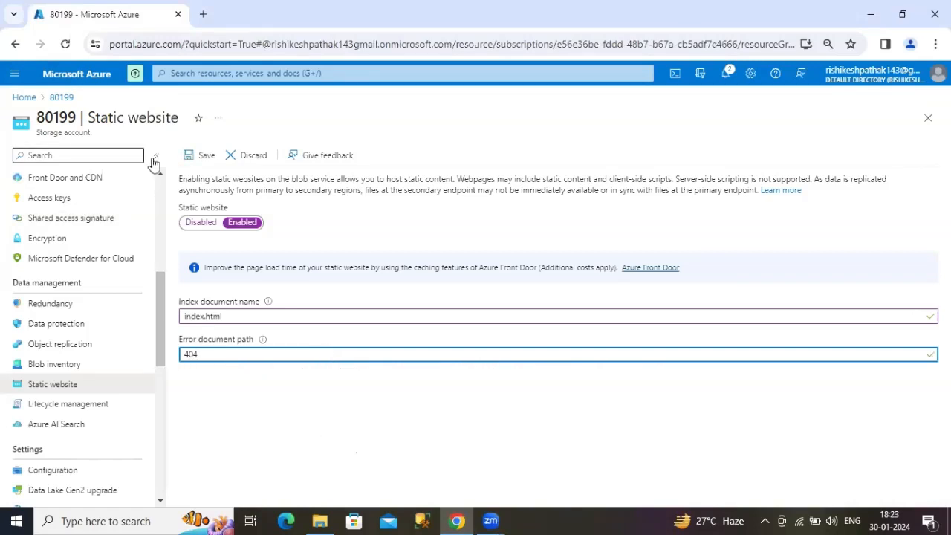
{"action": "left_click", "coordinate": [199, 156]}
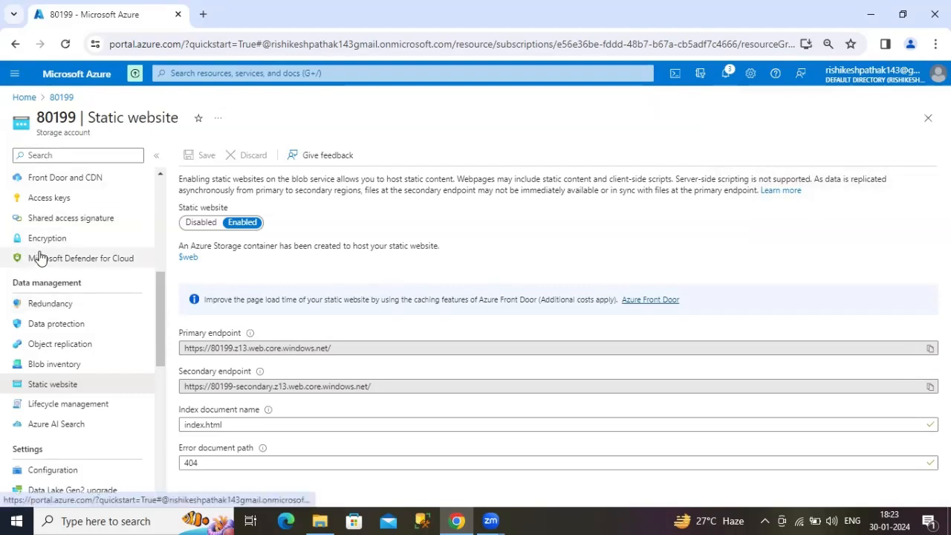
Open the $web container from the storage account's containers
{"action": "scroll", "coordinate": [39, 245], "scroll_direction": "up", "scroll_amount": 3}
{"action": "scroll", "coordinate": [35, 282], "scroll_direction": "up", "scroll_amount": 2}
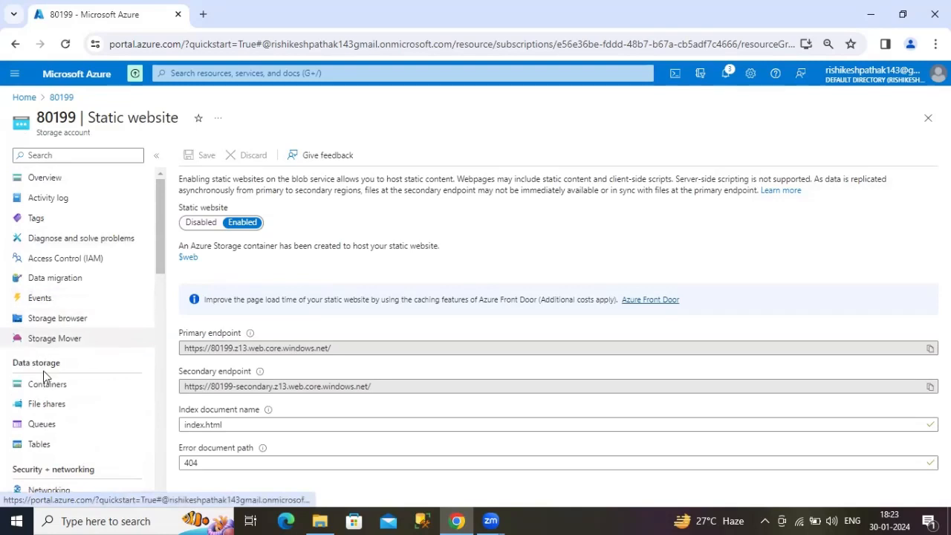
{"action": "left_click", "coordinate": [45, 385]}
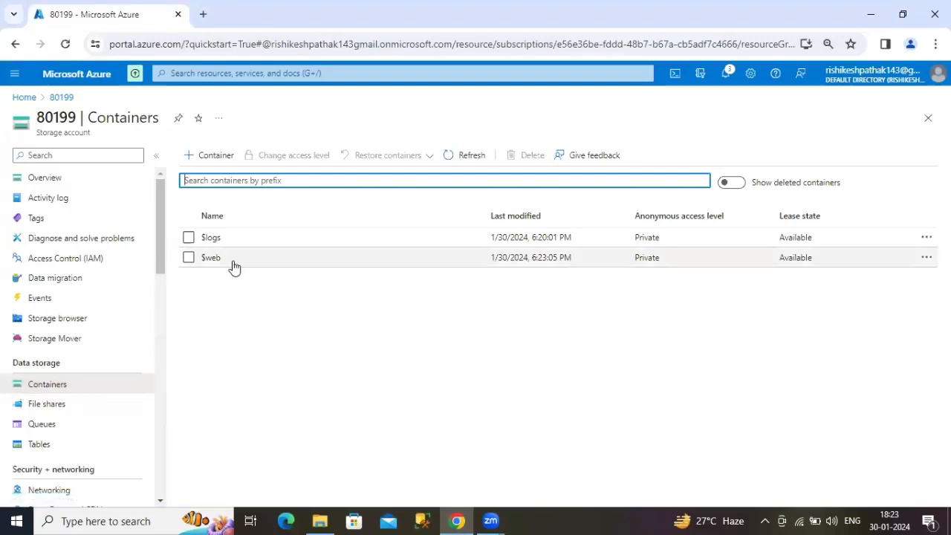
{"action": "left_click", "coordinate": [207, 259]}
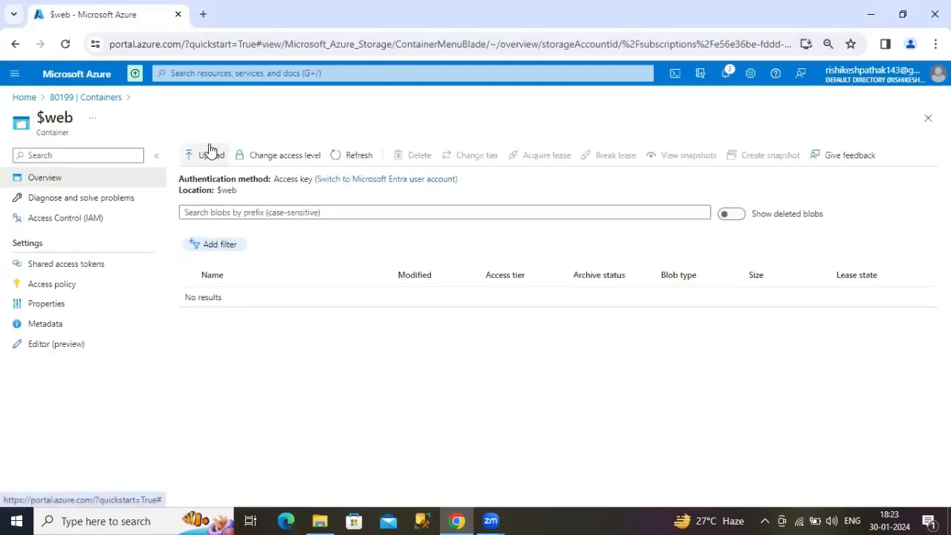
Upload all files from the Desktop folder portfolio_website_fcc to the $web container
{"action": "left_click", "coordinate": [211, 154]}
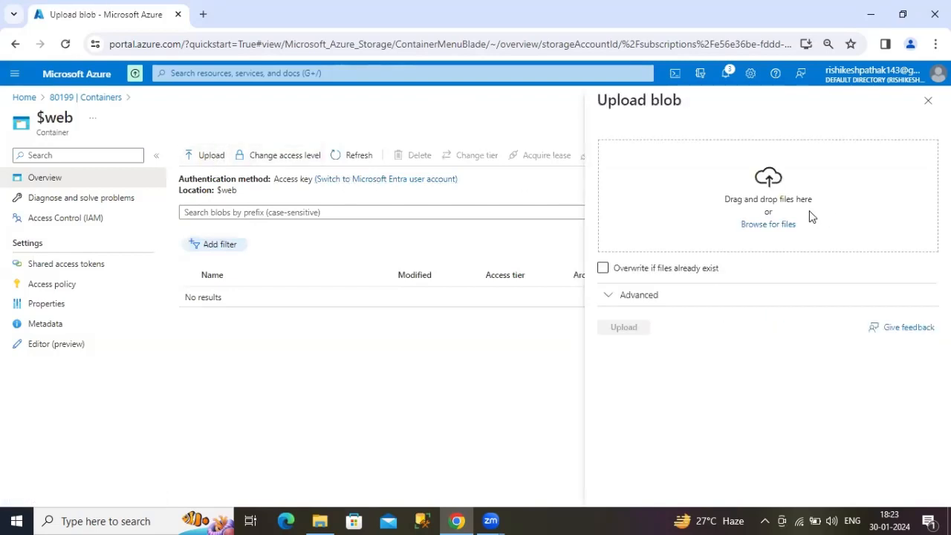
{"action": "left_click", "coordinate": [789, 225]}
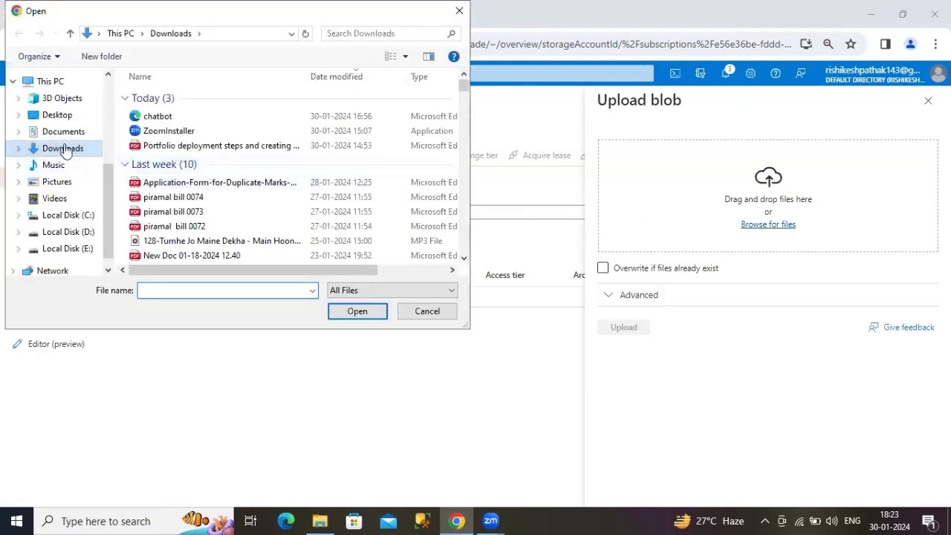
{"action": "left_click", "coordinate": [60, 116]}
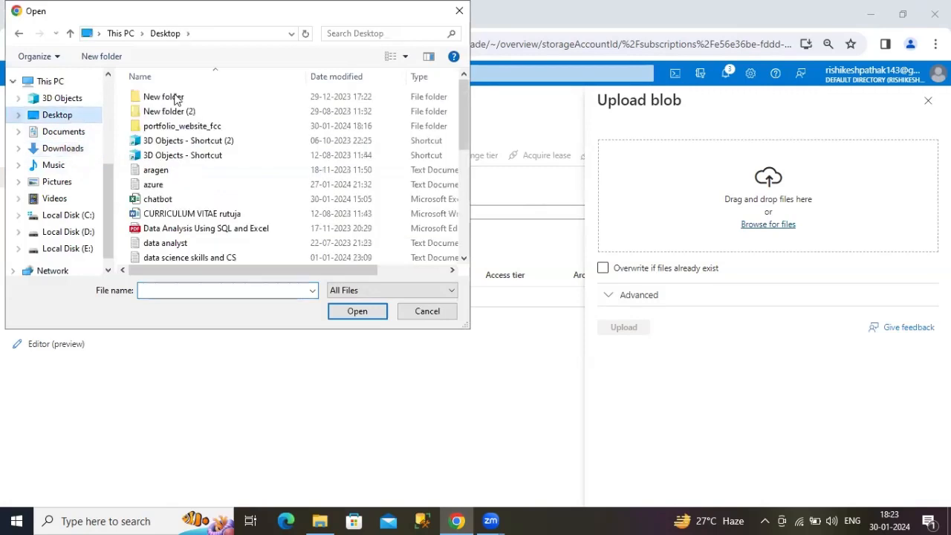
{"action": "double_click", "coordinate": [213, 126]}
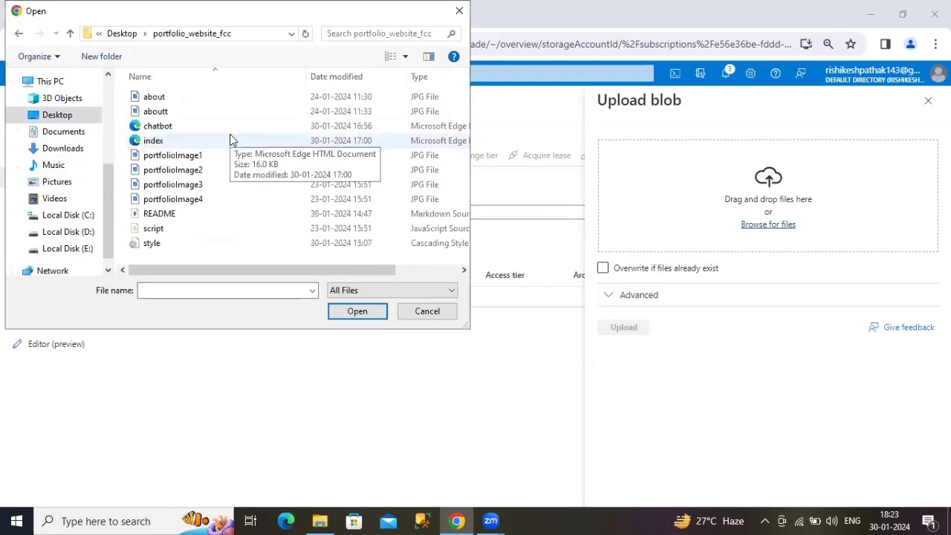
{"action": "key", "text": "ctrl+a"}
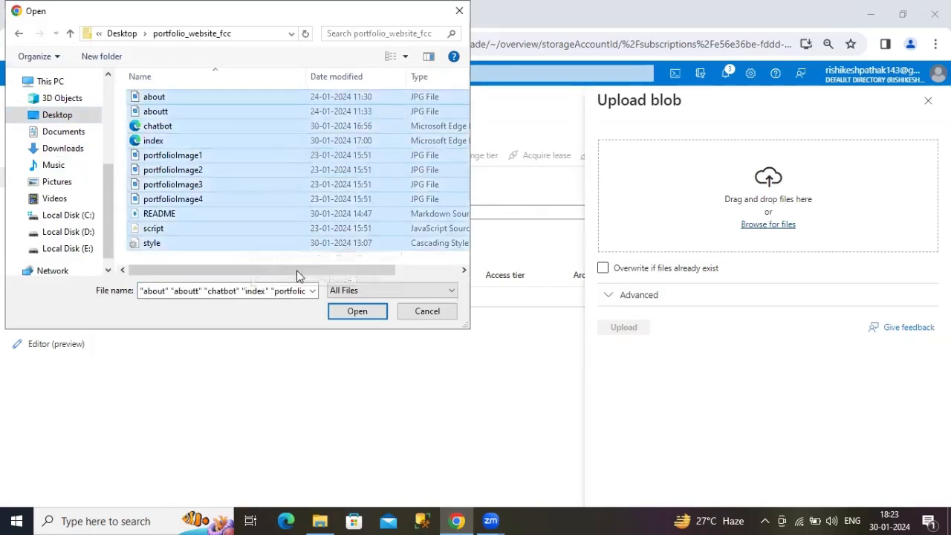
{"action": "left_click", "coordinate": [357, 312]}
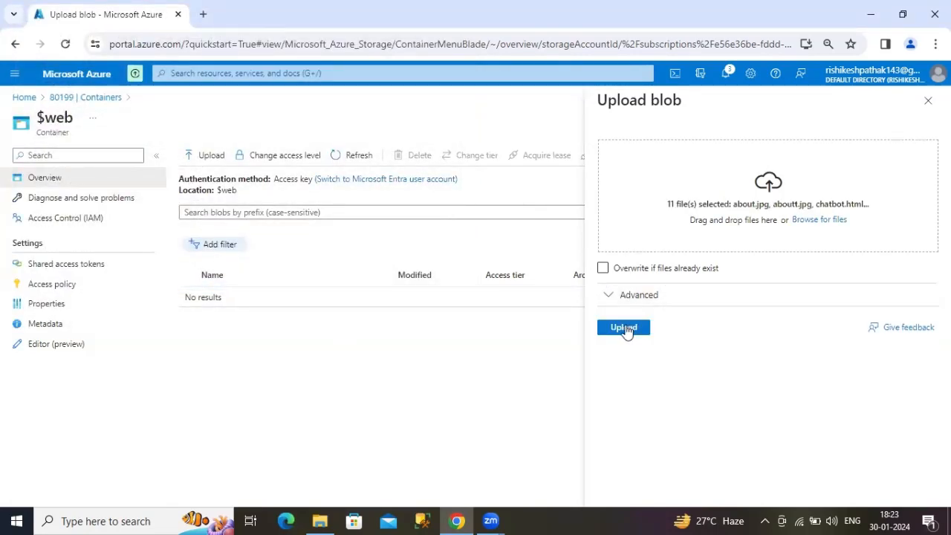
{"action": "left_click", "coordinate": [624, 329]}
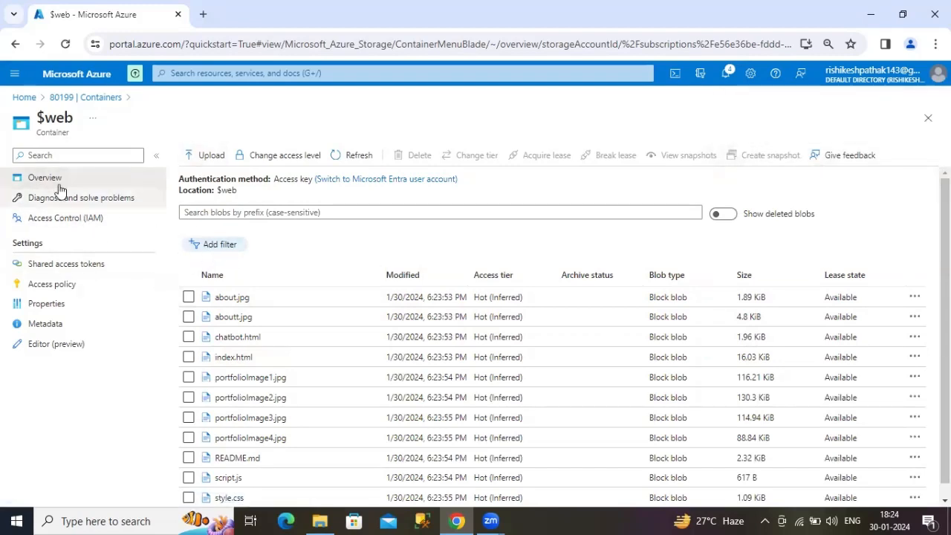
Return to the storage account's static website settings and copy the primary endpoint URL
{"action": "left_click", "coordinate": [66, 97]}
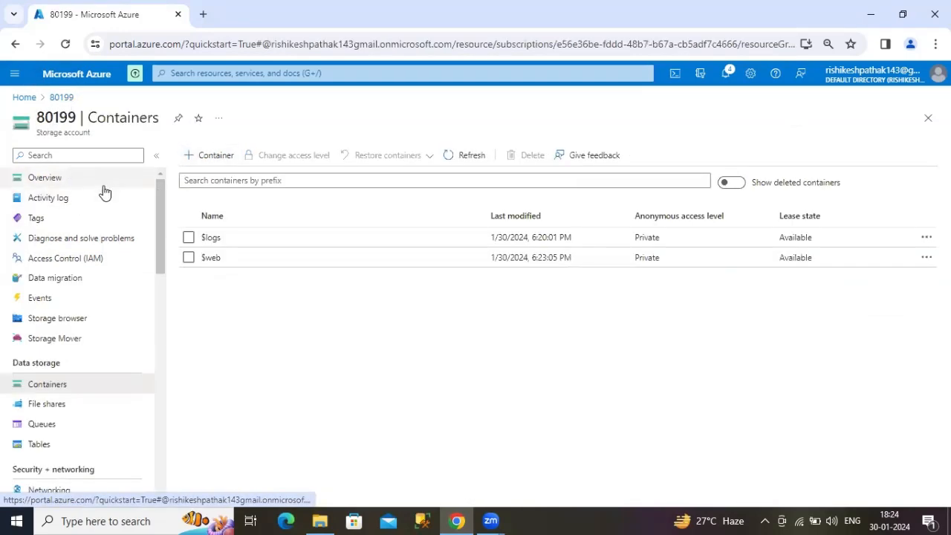
{"action": "scroll", "coordinate": [87, 318], "scroll_direction": "down", "scroll_amount": 3}
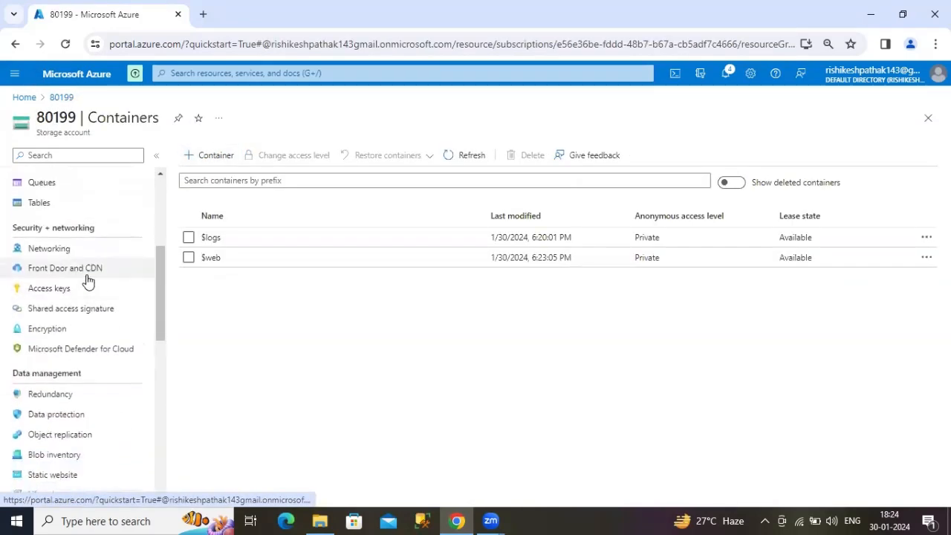
{"action": "left_click", "coordinate": [61, 473]}
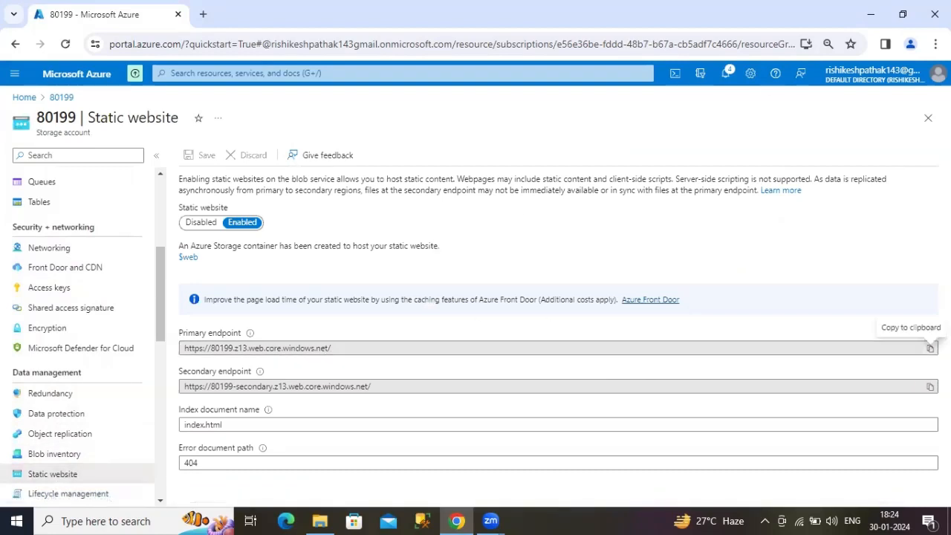
{"action": "left_click", "coordinate": [929, 347]}
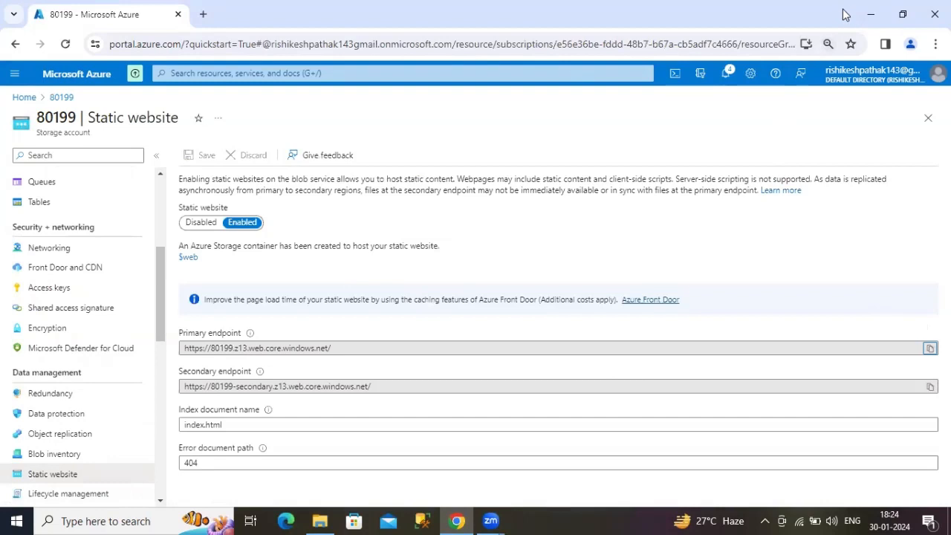
Load the copied primary endpoint URL in a new browser tab
{"action": "key", "text": "ctrl+shift+n"}
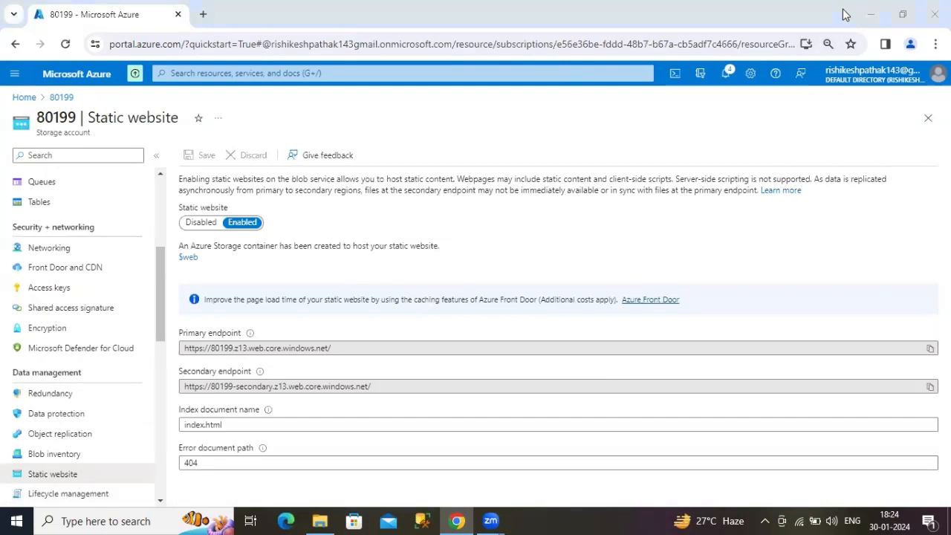
{"action": "left_click", "coordinate": [204, 15]}
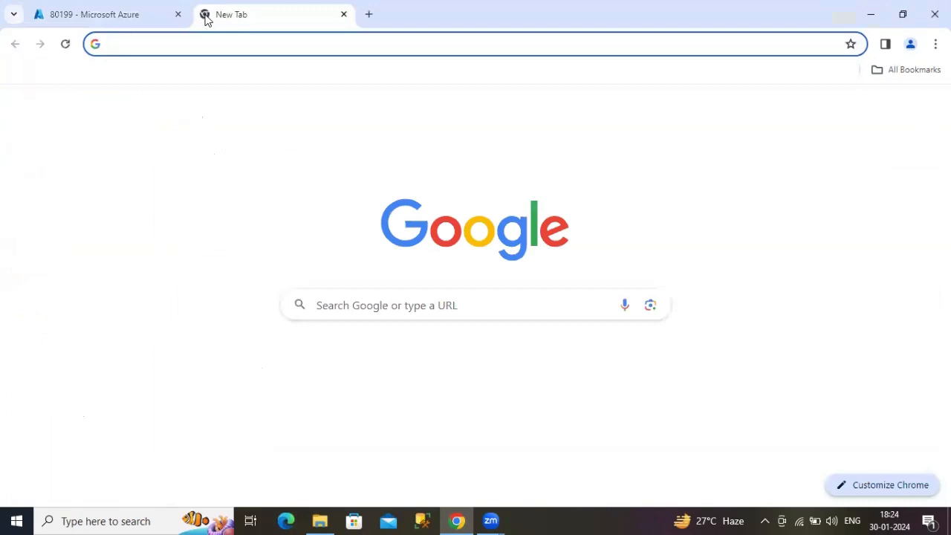
{"action": "left_click", "coordinate": [253, 35]}
{"action": "key", "text": "ctrl+v"}
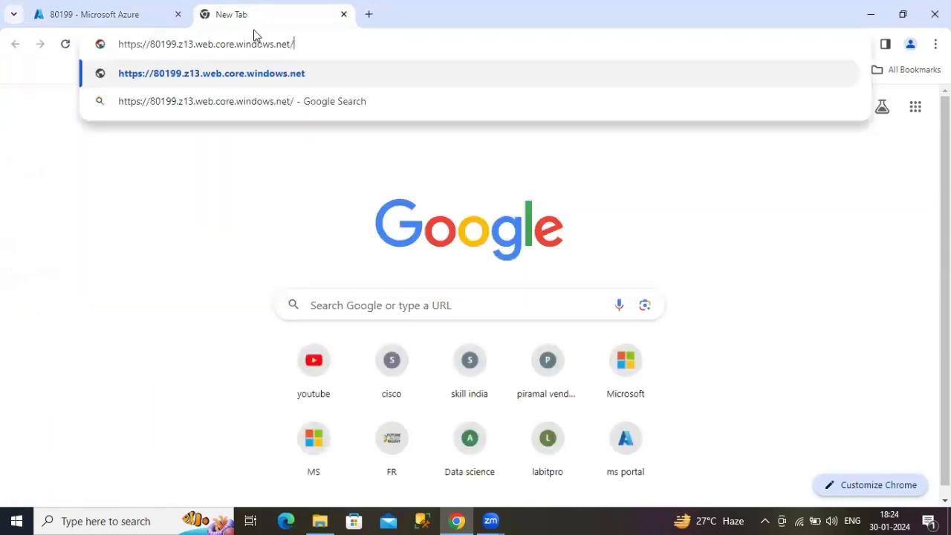
{"action": "key", "text": "Return"}
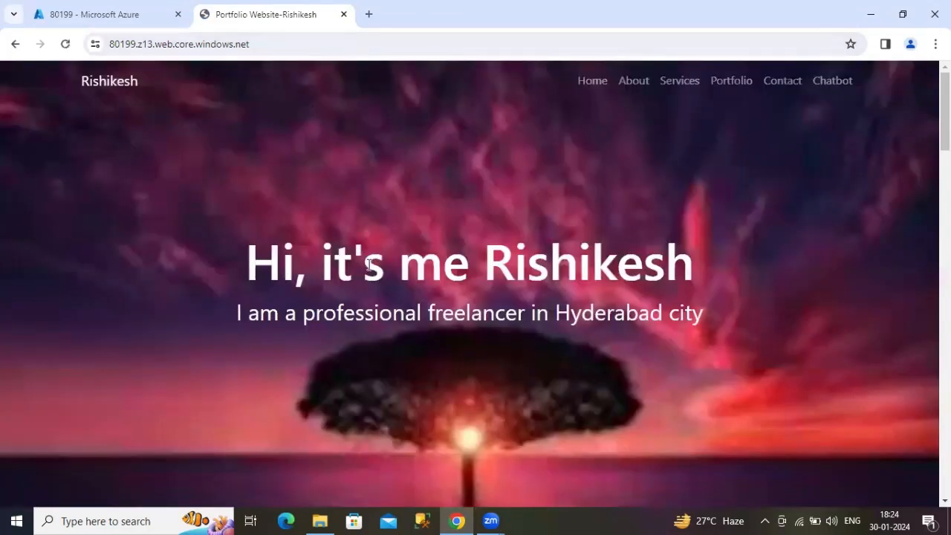
Examine the deployed portfolio website, including its About, Services, Portfolio and Contact sections
{"action": "scroll", "coordinate": [368, 266], "scroll_direction": "down", "scroll_amount": 4}
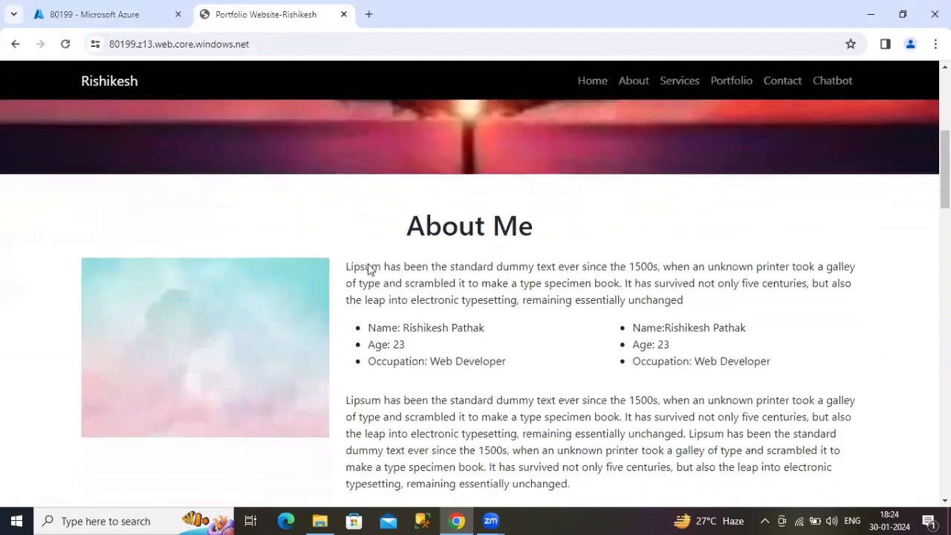
{"action": "scroll", "coordinate": [369, 270], "scroll_direction": "down", "scroll_amount": 2}
{"action": "scroll", "coordinate": [369, 271], "scroll_direction": "up", "scroll_amount": 5}
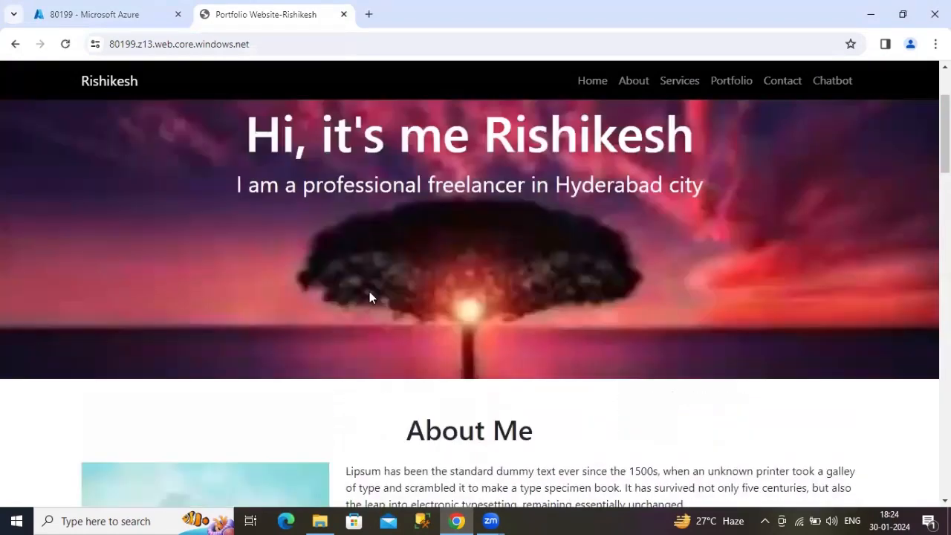
{"action": "scroll", "coordinate": [370, 297], "scroll_direction": "up", "scroll_amount": 2}
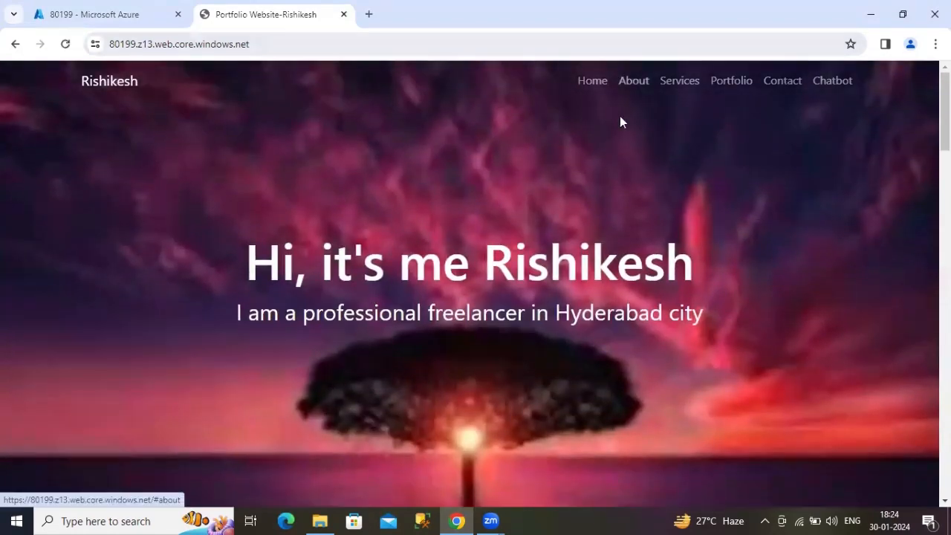
{"action": "left_click", "coordinate": [622, 121]}
{"action": "left_click", "coordinate": [679, 80]}
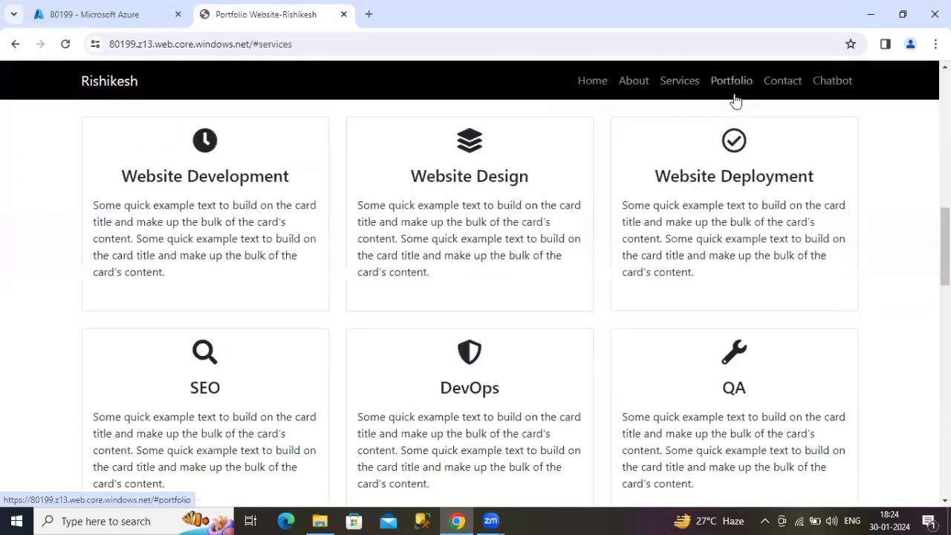
{"action": "left_click", "coordinate": [735, 101]}
{"action": "left_click", "coordinate": [785, 97]}
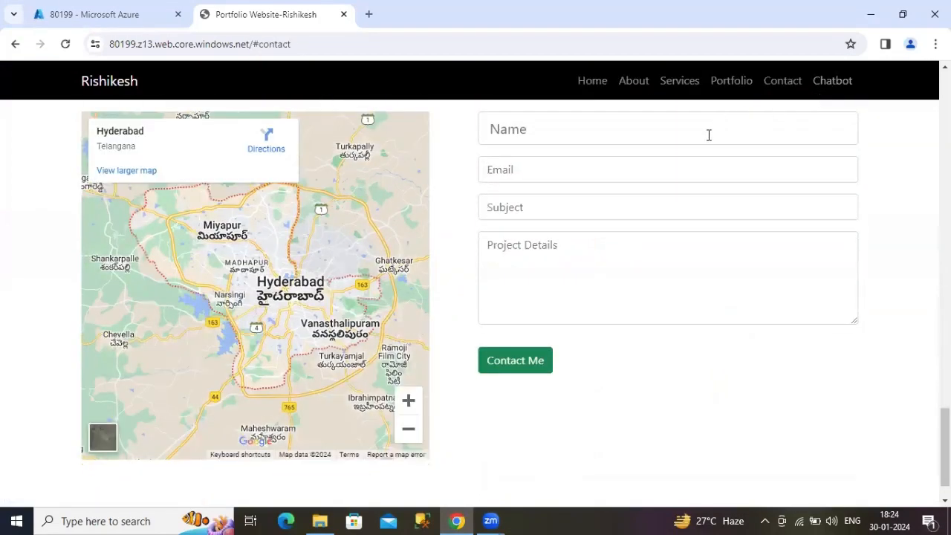
{"action": "scroll", "coordinate": [764, 390], "scroll_direction": "up", "scroll_amount": 5}
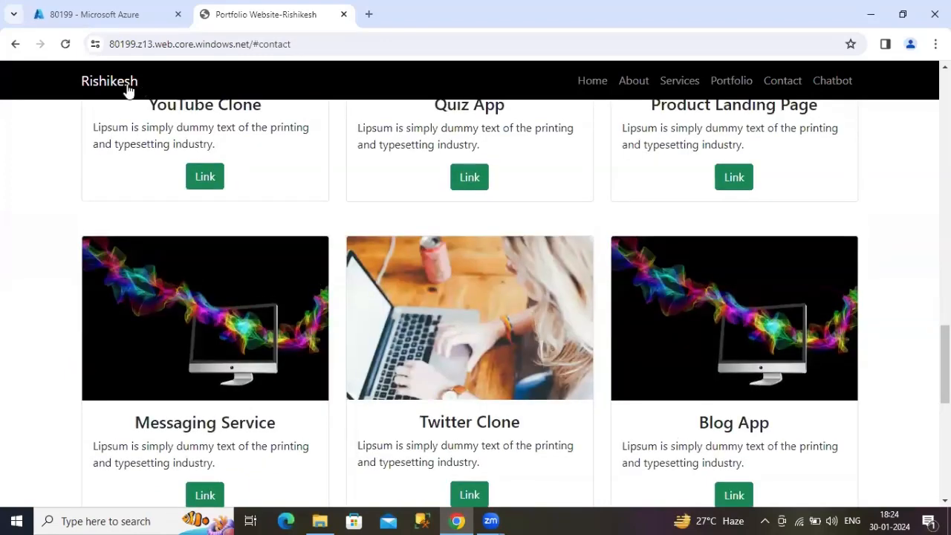
Return to the Azure storage account's data protection settings and enable Azure Backup for blobs
{"action": "left_click", "coordinate": [80, 23]}
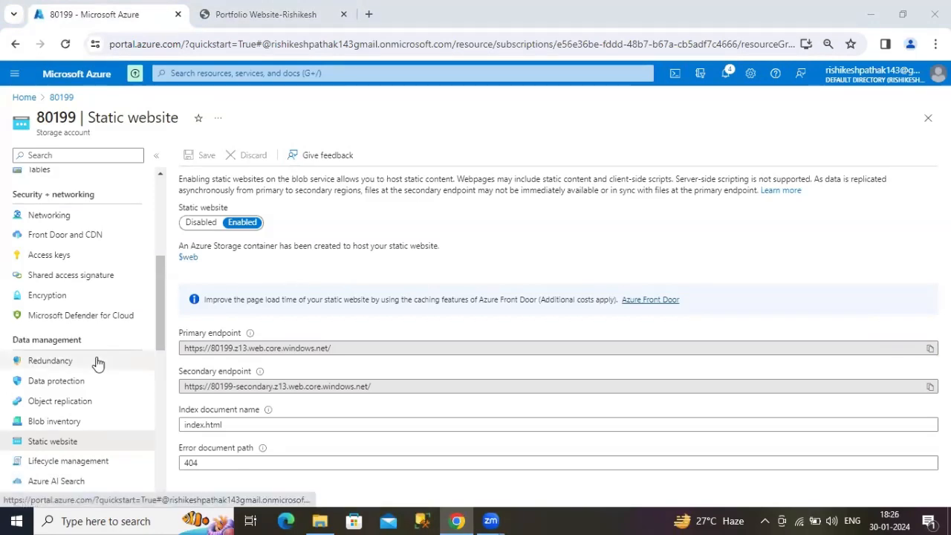
{"action": "left_click", "coordinate": [64, 381]}
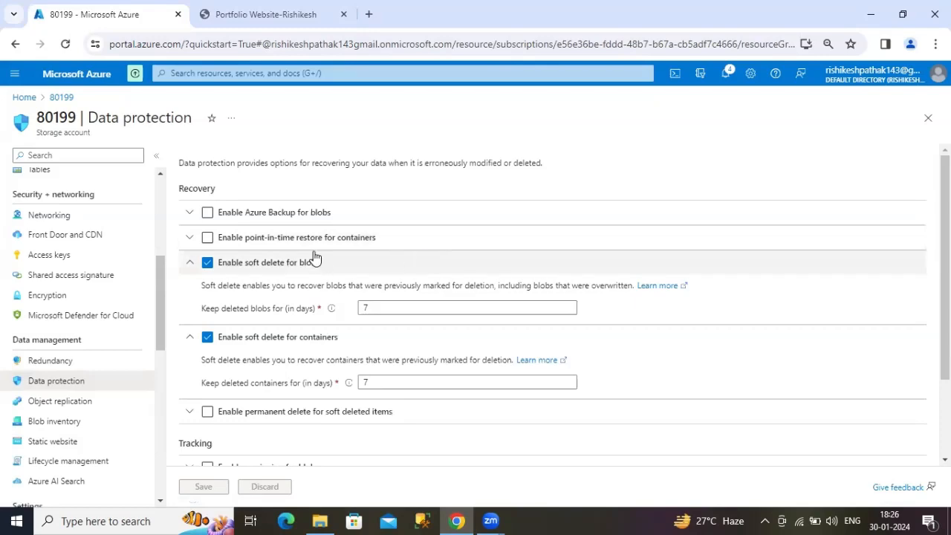
{"action": "scroll", "coordinate": [315, 257], "scroll_direction": "down", "scroll_amount": 3}
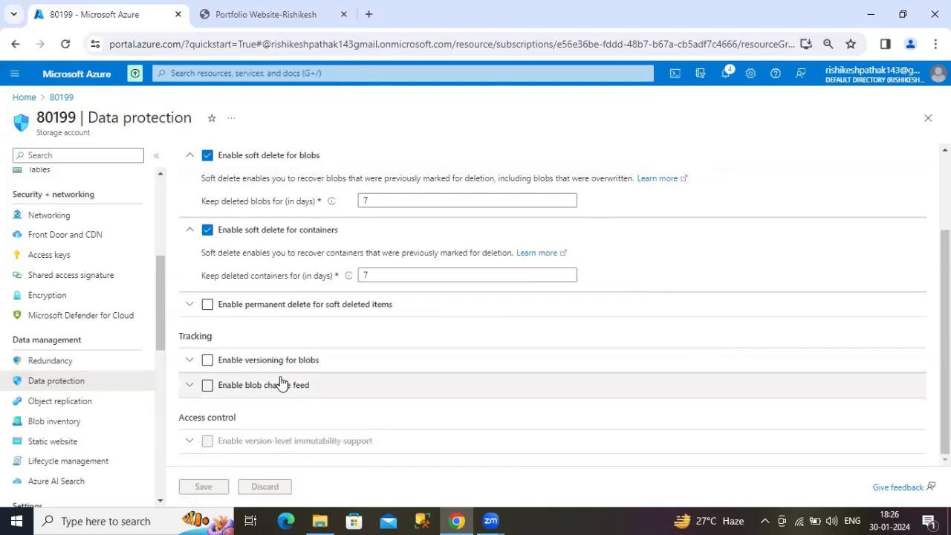
{"action": "scroll", "coordinate": [281, 383], "scroll_direction": "up", "scroll_amount": 3}
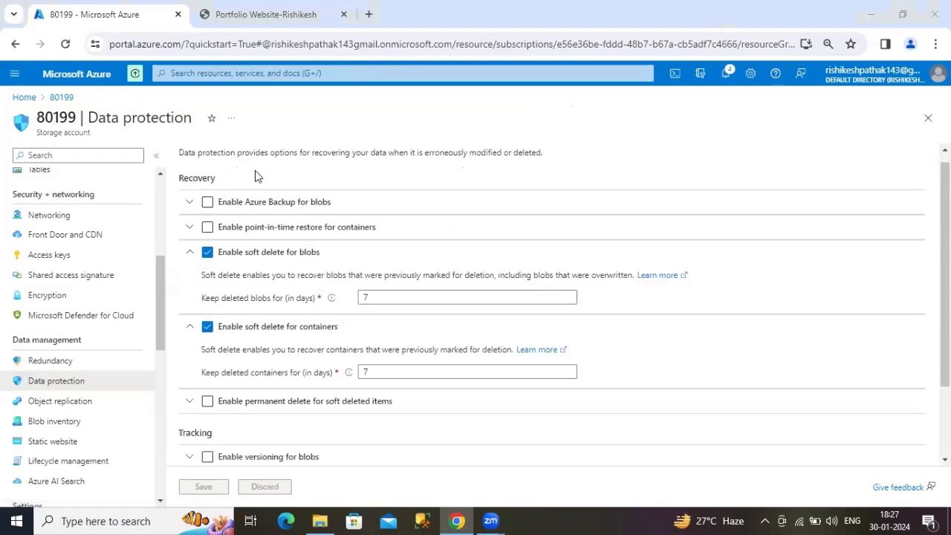
{"action": "left_click", "coordinate": [211, 203]}
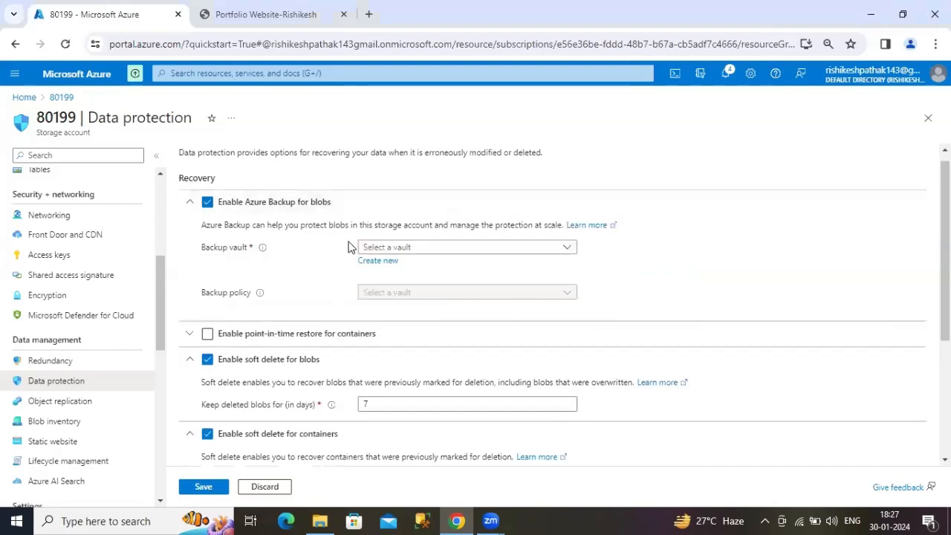
Create a new backup vault named backupvault for the blob backup
{"action": "left_click", "coordinate": [434, 248]}
{"action": "left_click", "coordinate": [425, 250]}
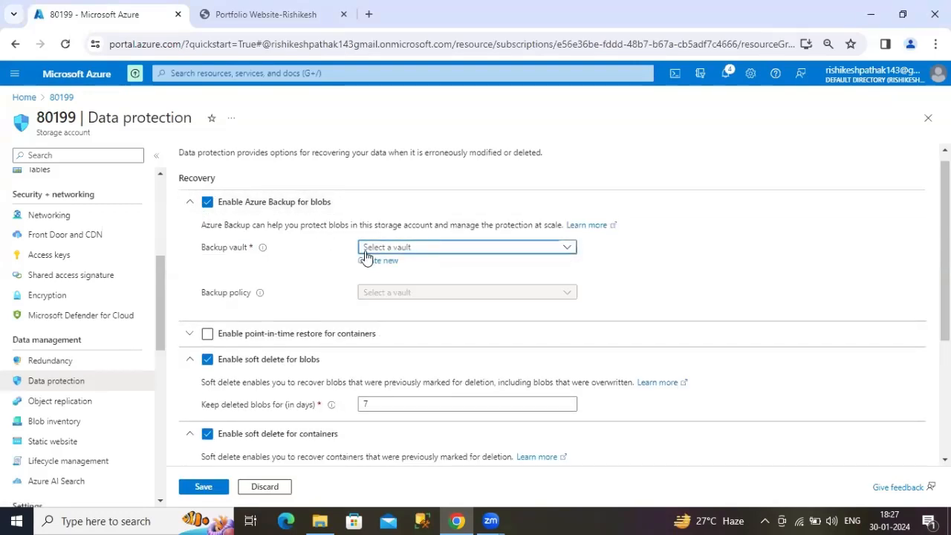
{"action": "left_click", "coordinate": [371, 261]}
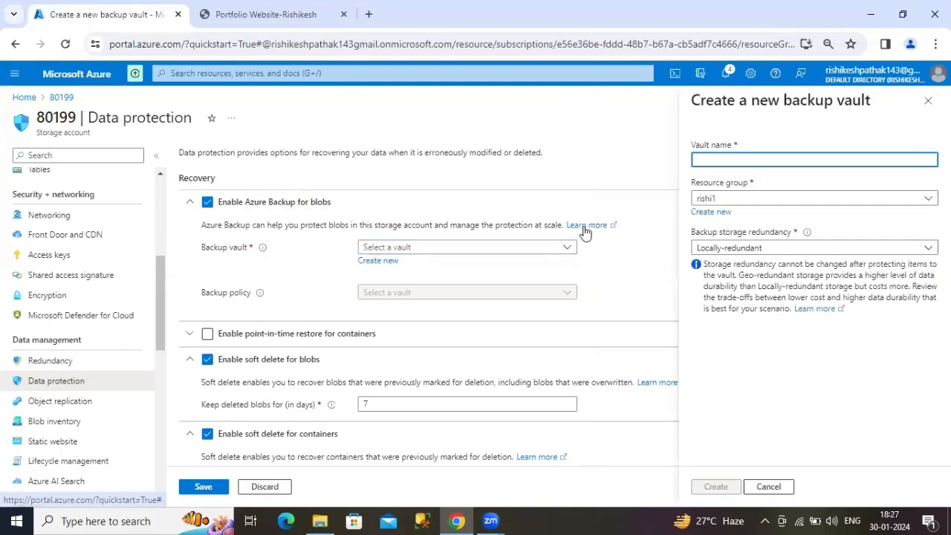
{"action": "type", "text": "ba"}
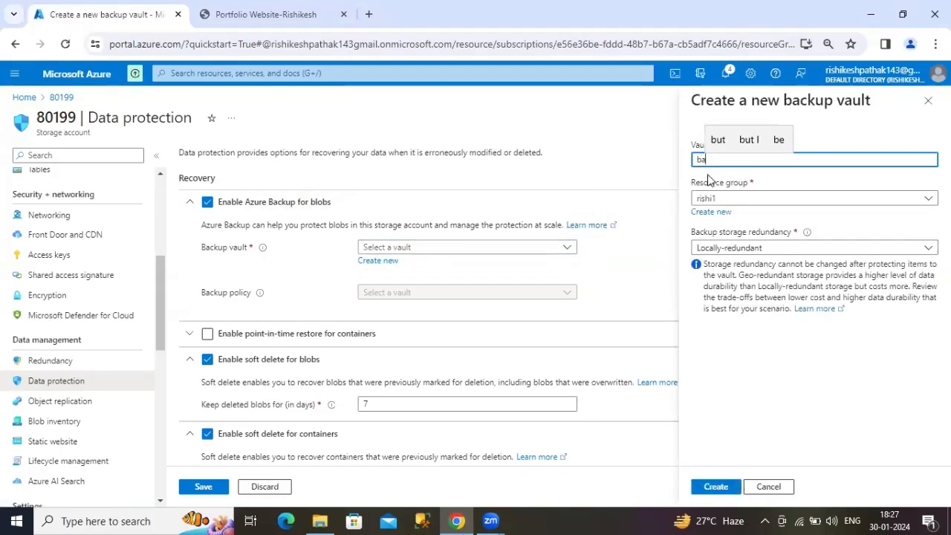
{"action": "type", "text": "ckup"}
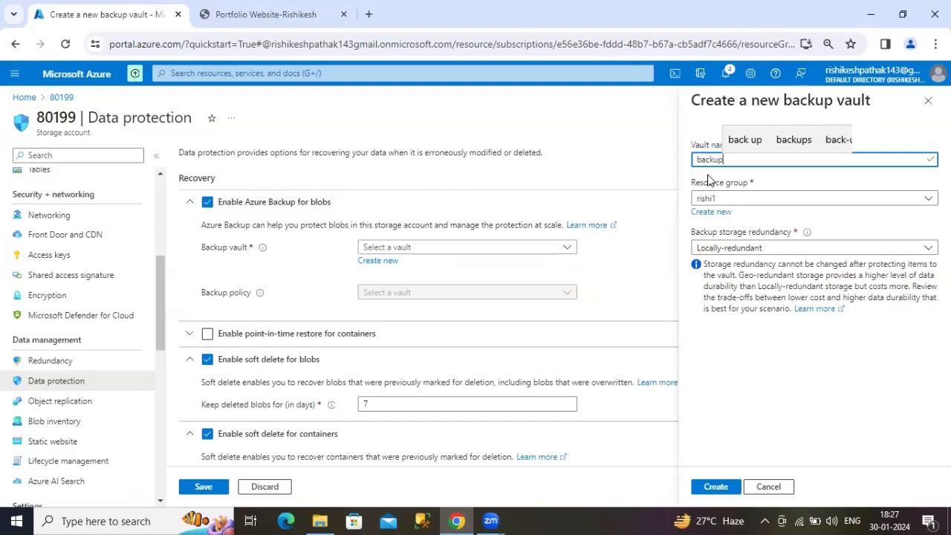
{"action": "type", "text": " vault"}
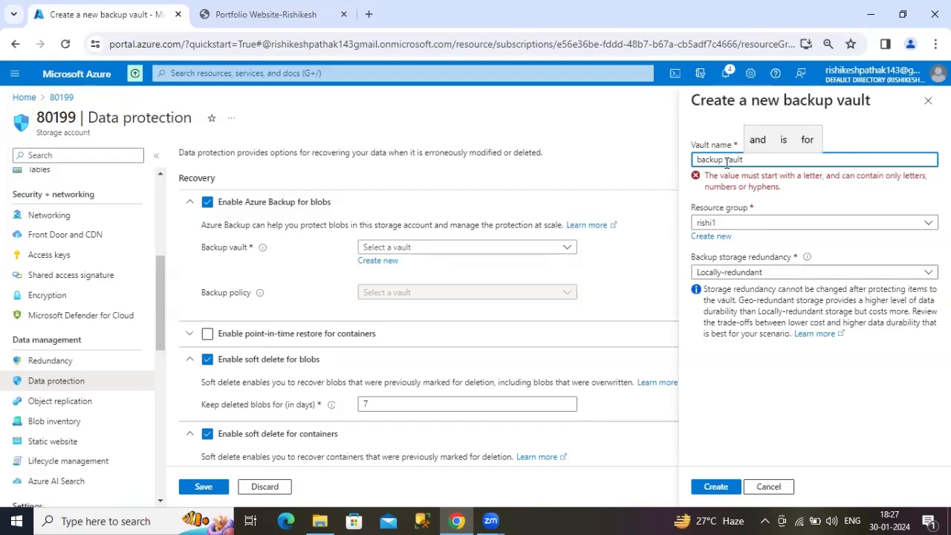
{"action": "left_click", "coordinate": [726, 164]}
{"action": "key", "text": "BackSpace"}
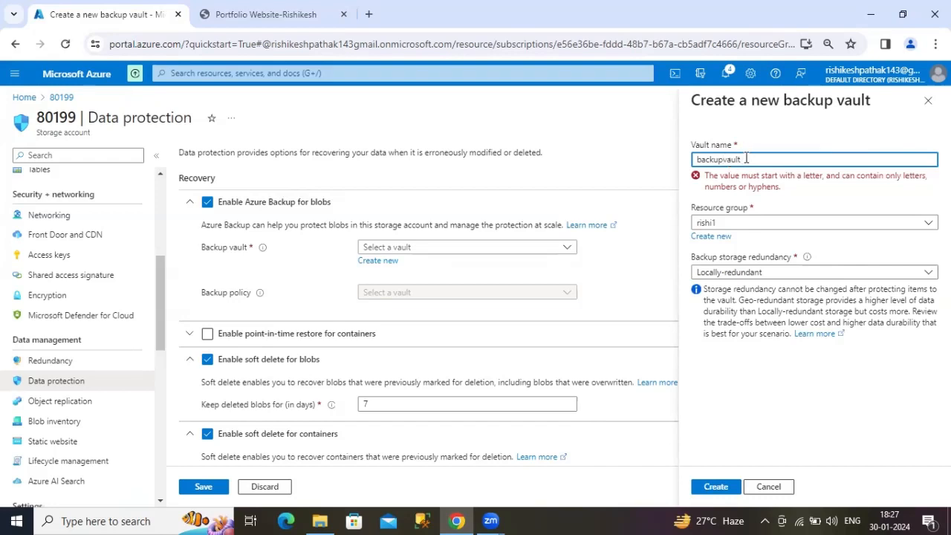
{"action": "key", "text": "BackSpace"}
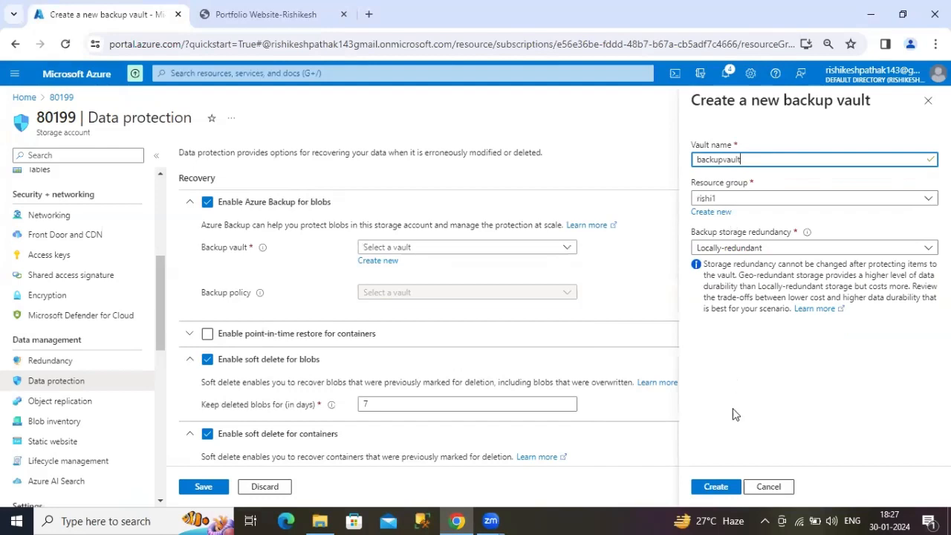
{"action": "left_click", "coordinate": [715, 487]}
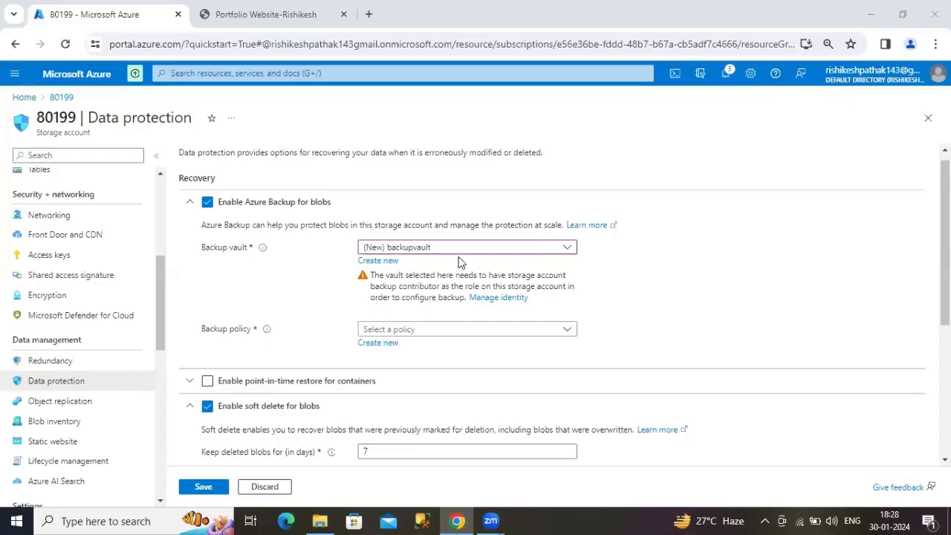
Open the Azure role assignments of the backup vault's managed identity and start adding a role assignment
{"action": "left_click", "coordinate": [493, 300]}
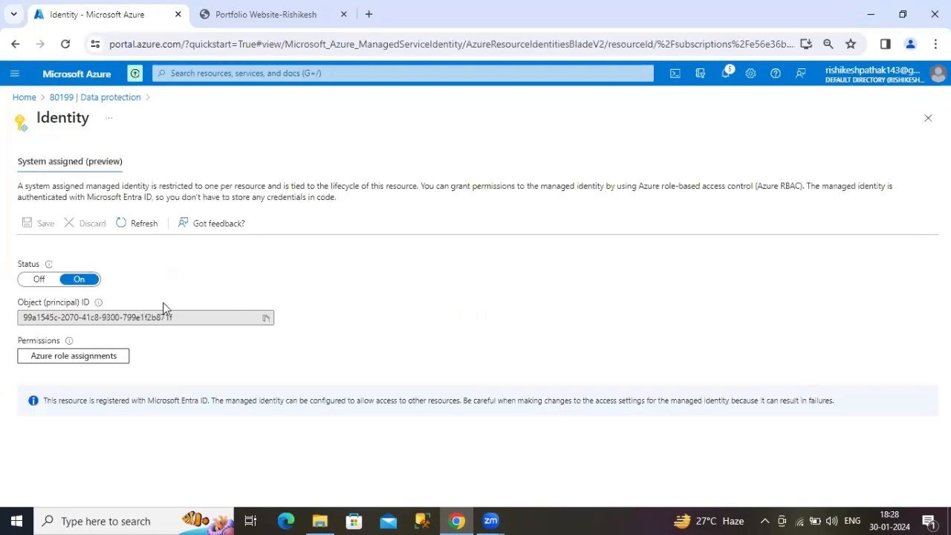
{"action": "left_click", "coordinate": [75, 358]}
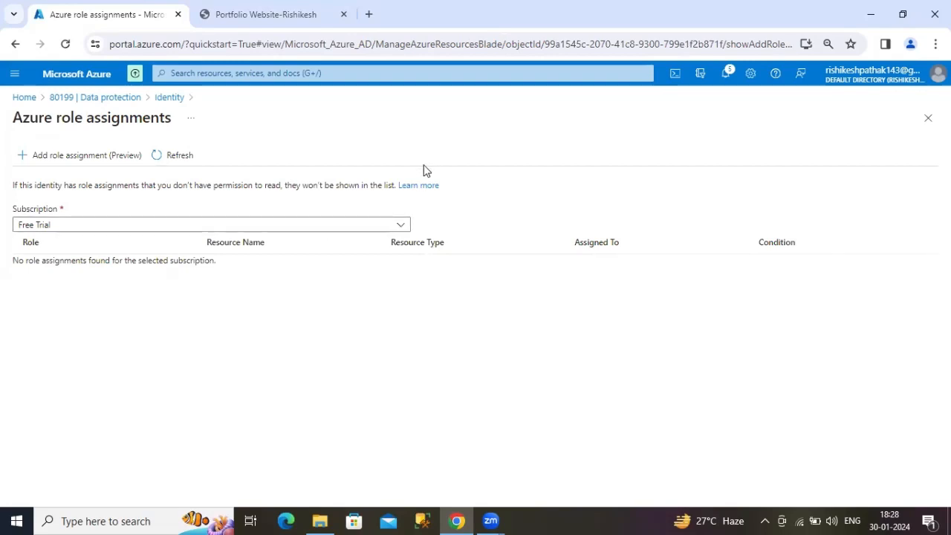
{"action": "left_click", "coordinate": [86, 156]}
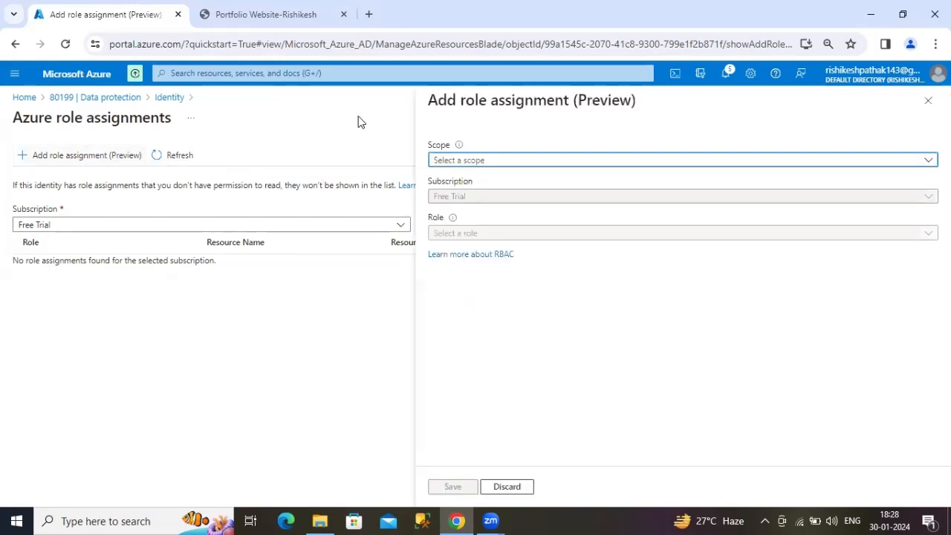
Try to scope the role assignment to Storage and search its resources for "portfolio"
{"action": "left_click", "coordinate": [463, 160]}
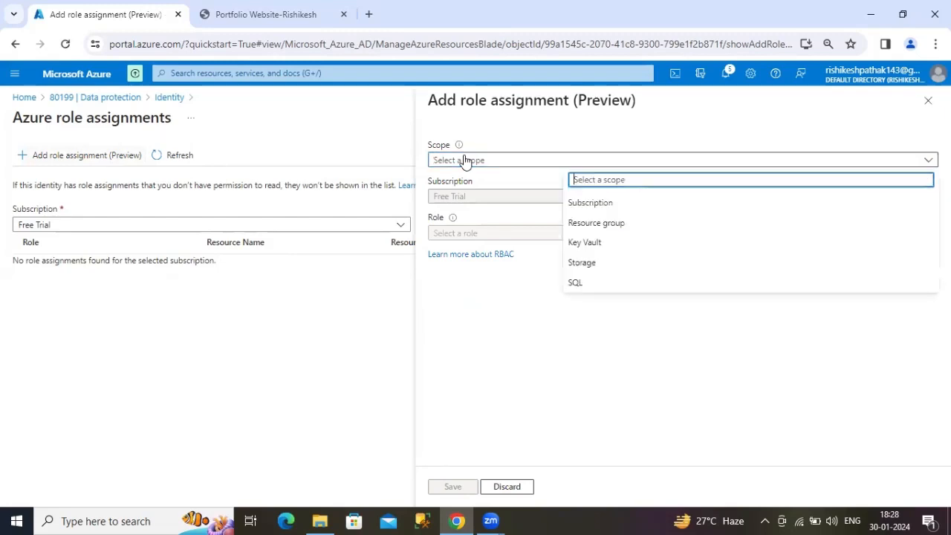
{"action": "left_click", "coordinate": [587, 265]}
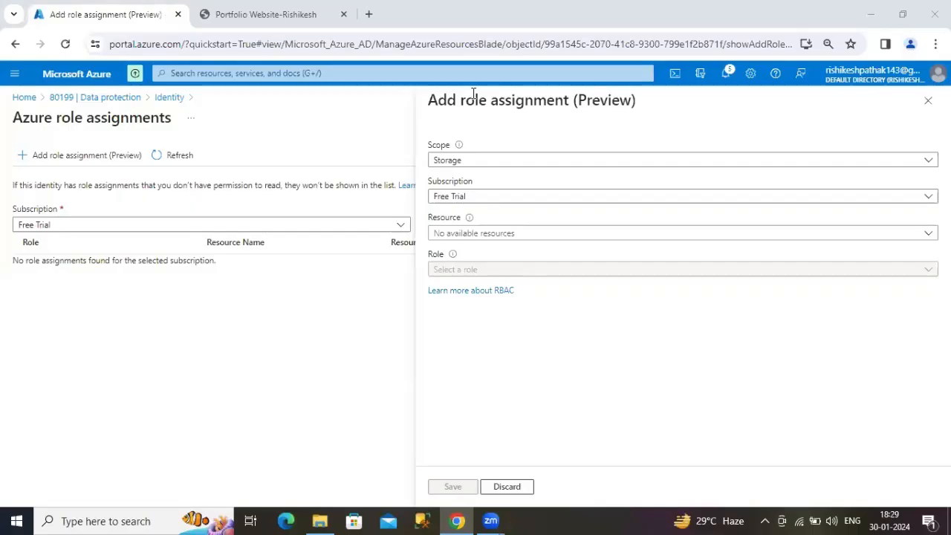
{"action": "left_click", "coordinate": [477, 235]}
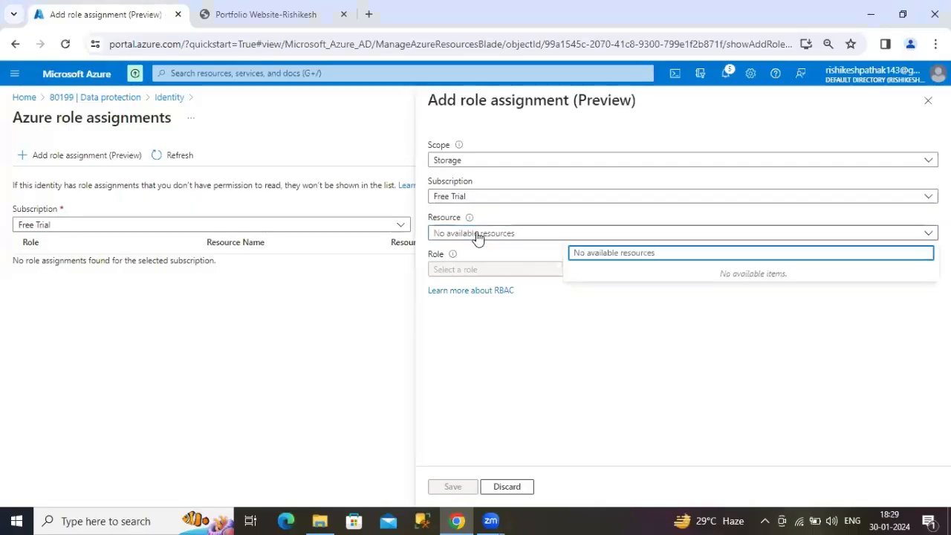
{"action": "type", "text": "portf"}
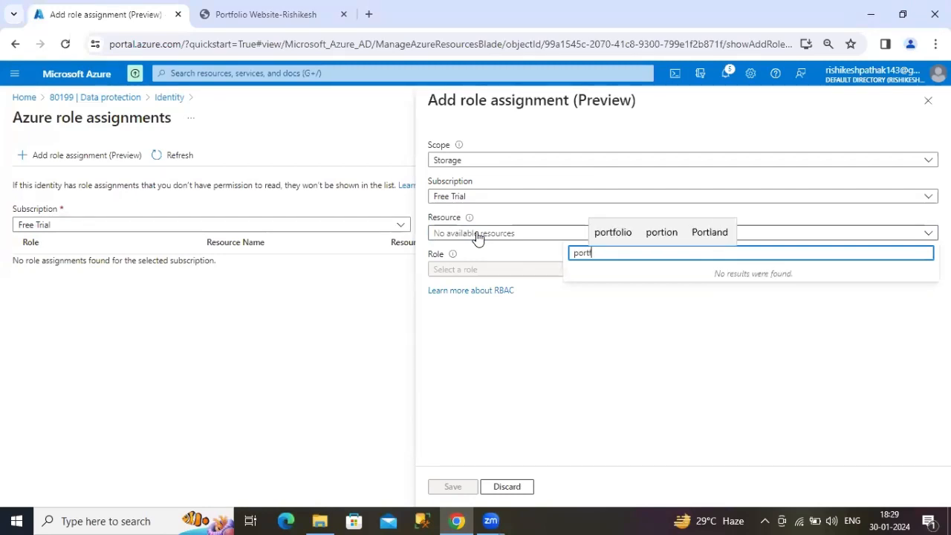
{"action": "type", "text": "olio"}
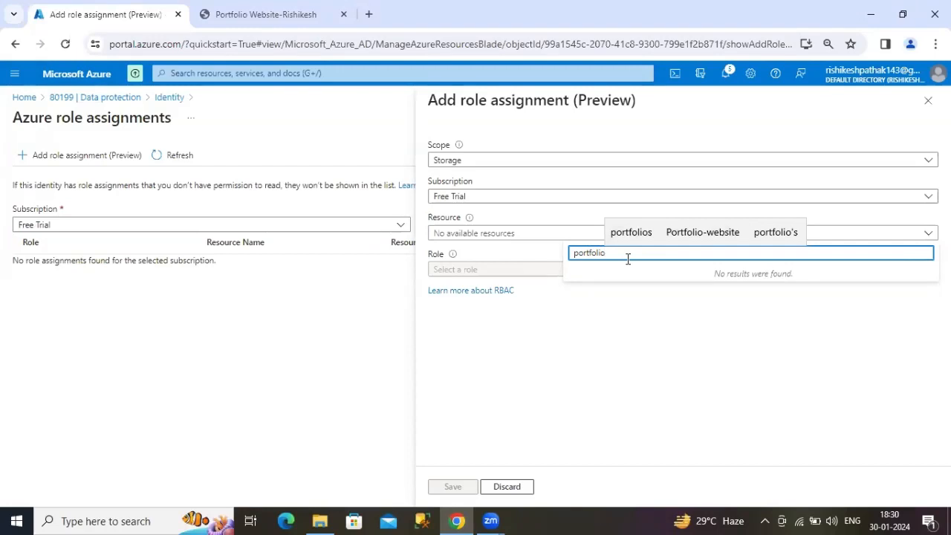
{"action": "left_click", "coordinate": [553, 112]}
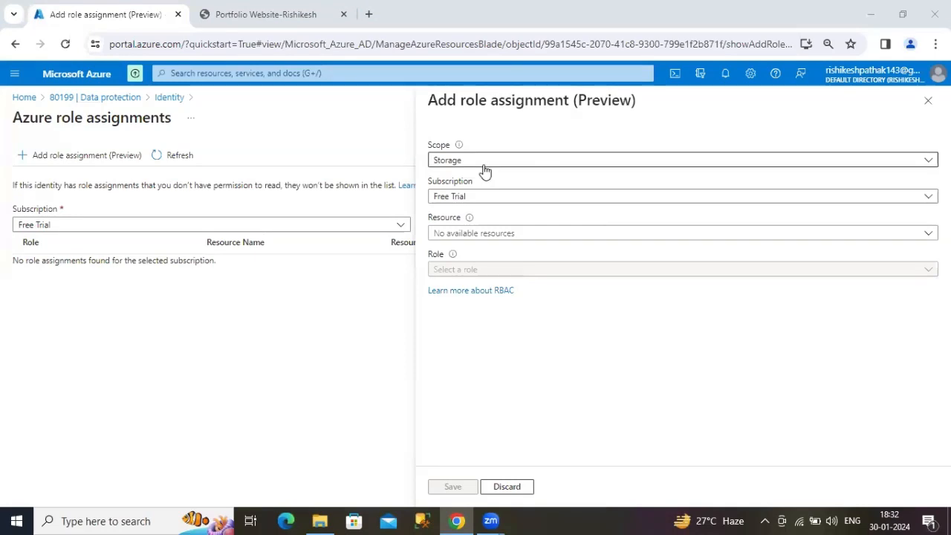
Assign the Owner role to the vault's identity with Resource group scope on rishi1 and save the assignment
{"action": "left_click", "coordinate": [485, 161]}
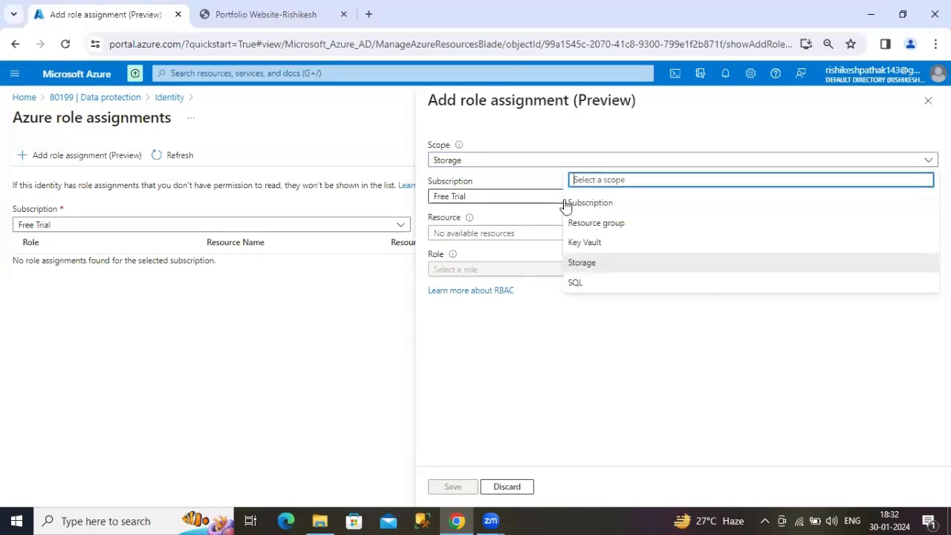
{"action": "left_click", "coordinate": [582, 224]}
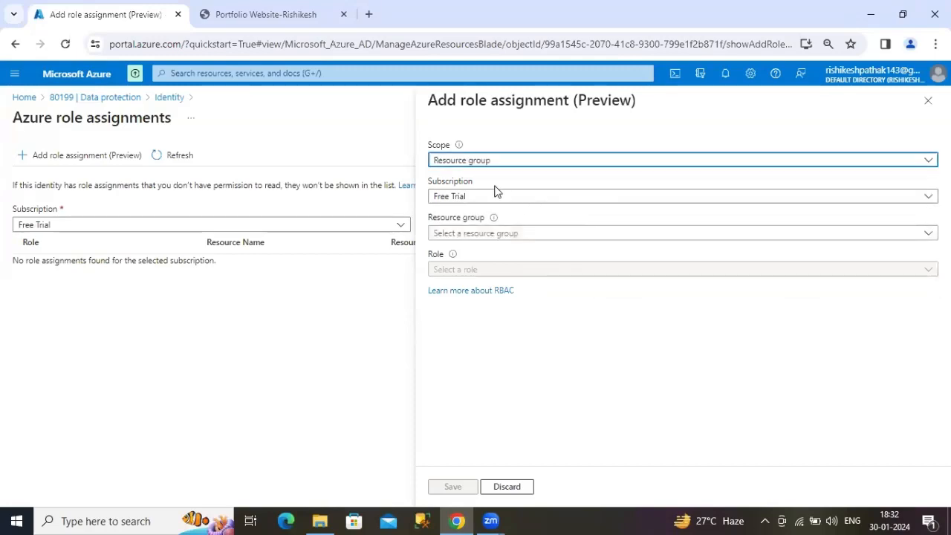
{"action": "left_click", "coordinate": [468, 235]}
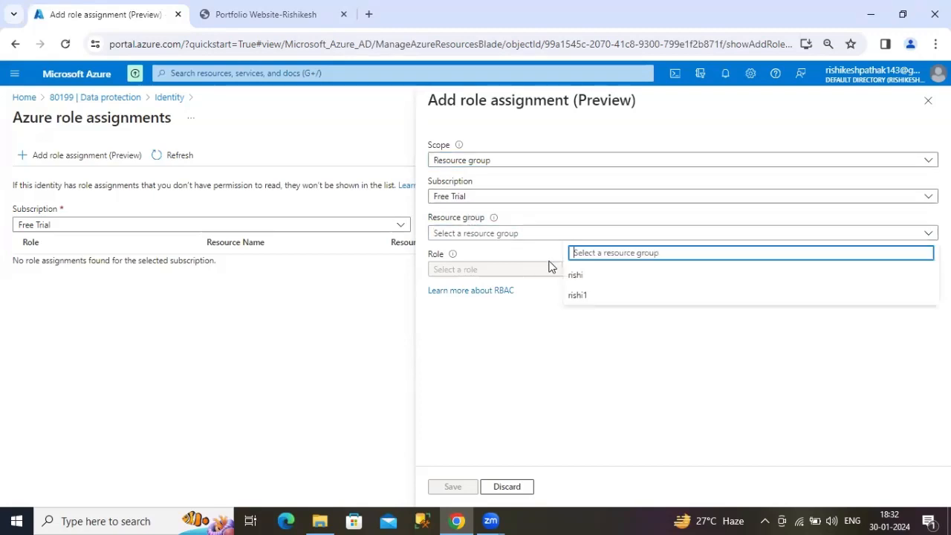
{"action": "left_click", "coordinate": [592, 300]}
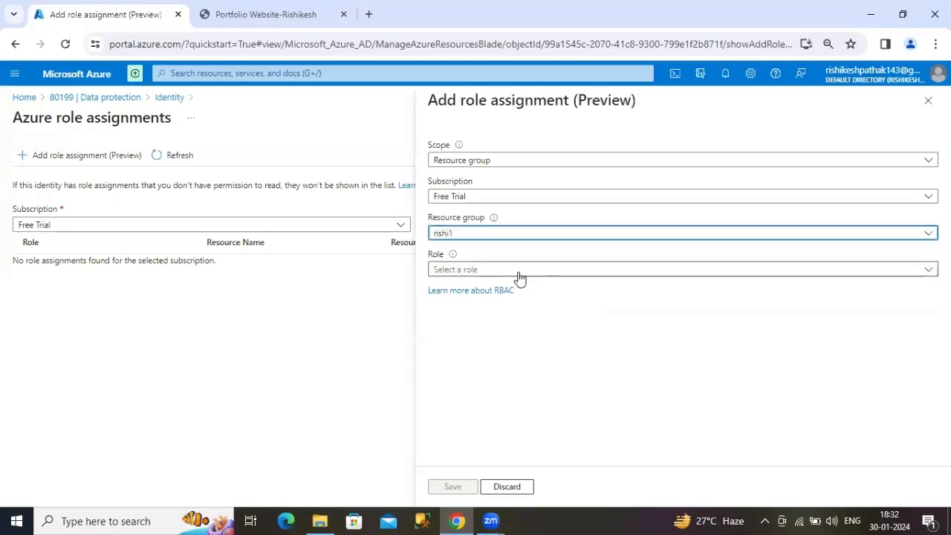
{"action": "left_click", "coordinate": [519, 277]}
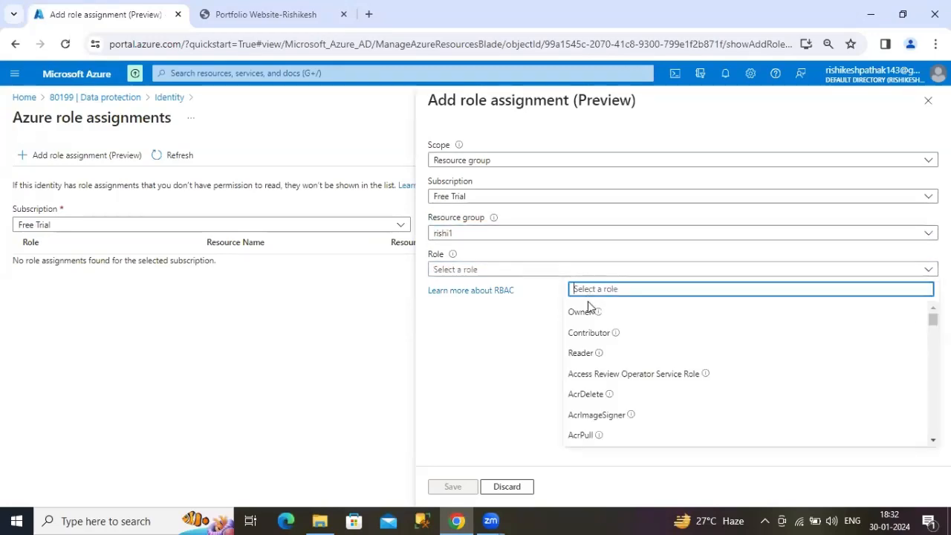
{"action": "left_click", "coordinate": [587, 311]}
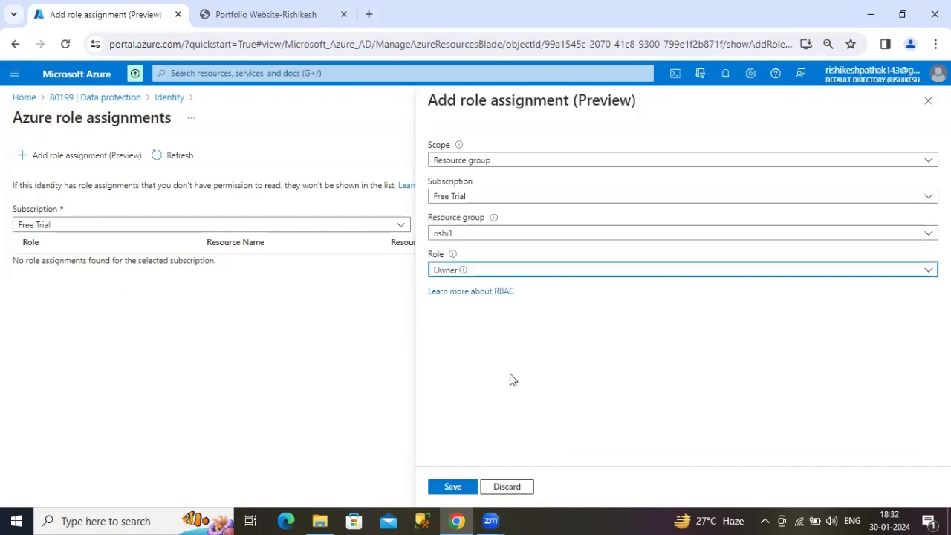
{"action": "left_click", "coordinate": [455, 487]}
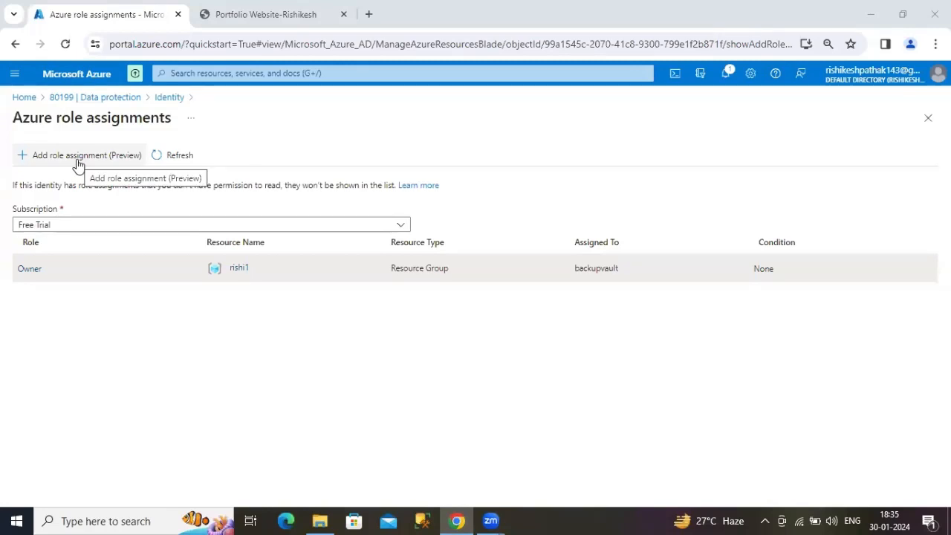
Add and save a second role assignment giving the vault's identity the Owner role at Subscription scope on Free Trial
{"action": "left_click", "coordinate": [78, 162]}
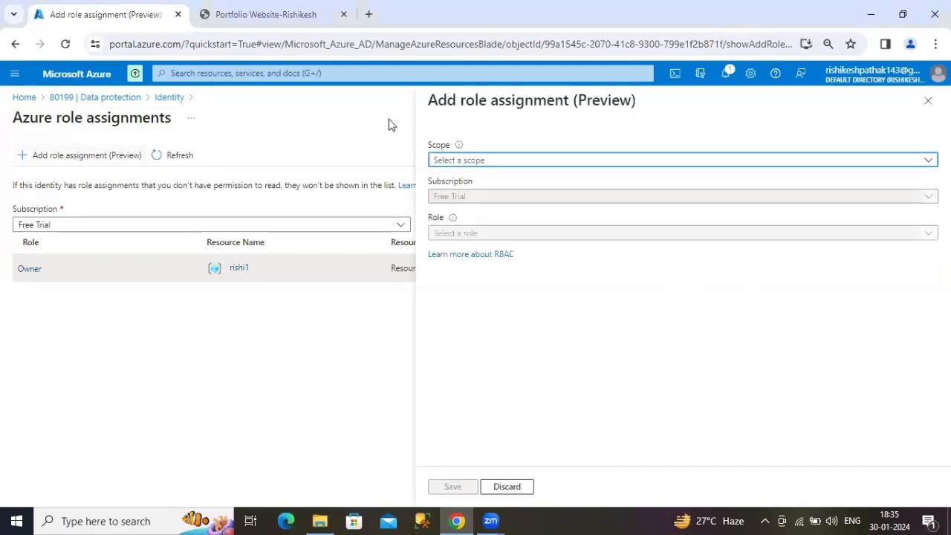
{"action": "left_click", "coordinate": [465, 163]}
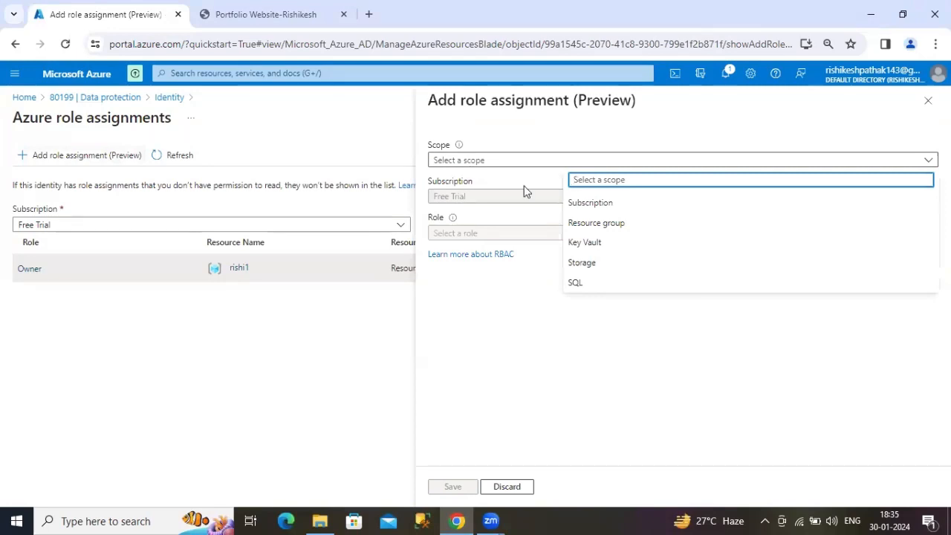
{"action": "left_click", "coordinate": [598, 203]}
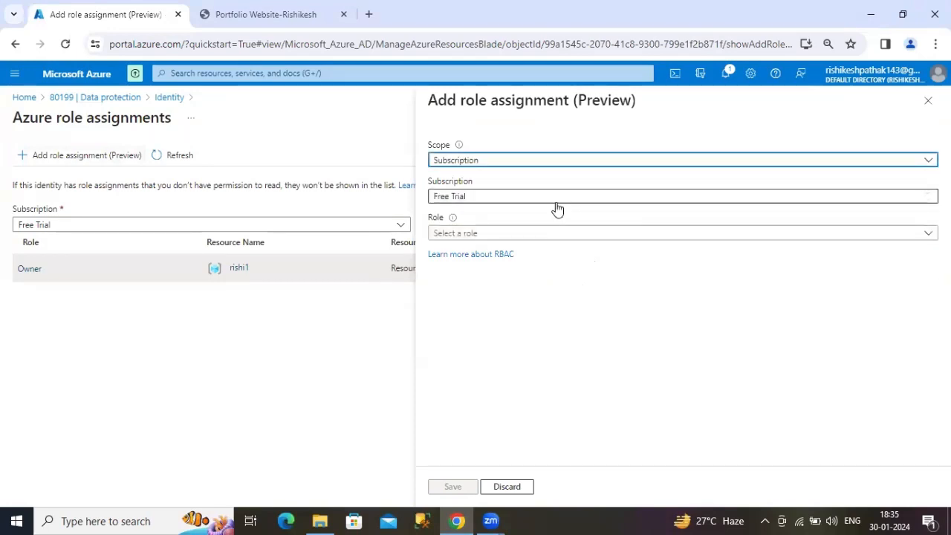
{"action": "left_click", "coordinate": [493, 239]}
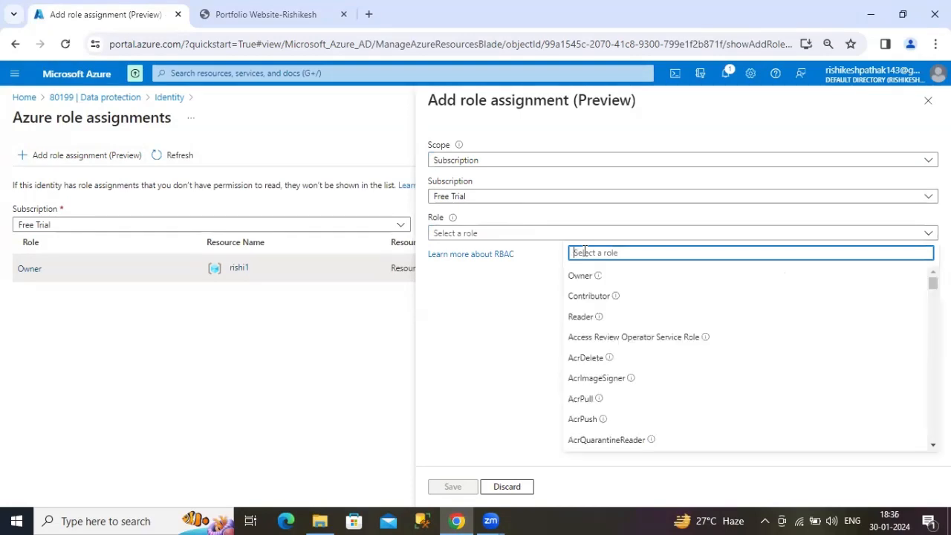
{"action": "left_click", "coordinate": [594, 275]}
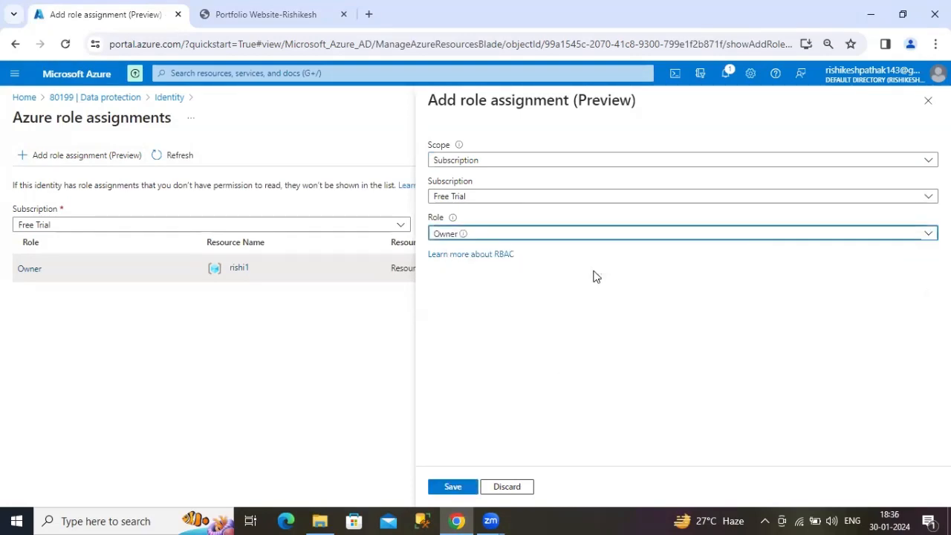
{"action": "left_click", "coordinate": [454, 490]}
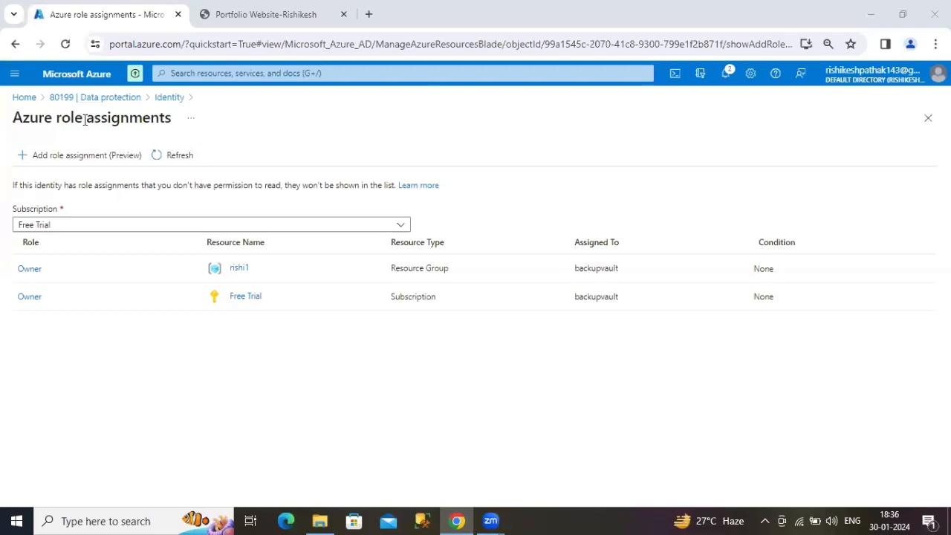
Return to the storage account's Data protection settings and check the available backup policies
{"action": "left_click", "coordinate": [105, 100]}
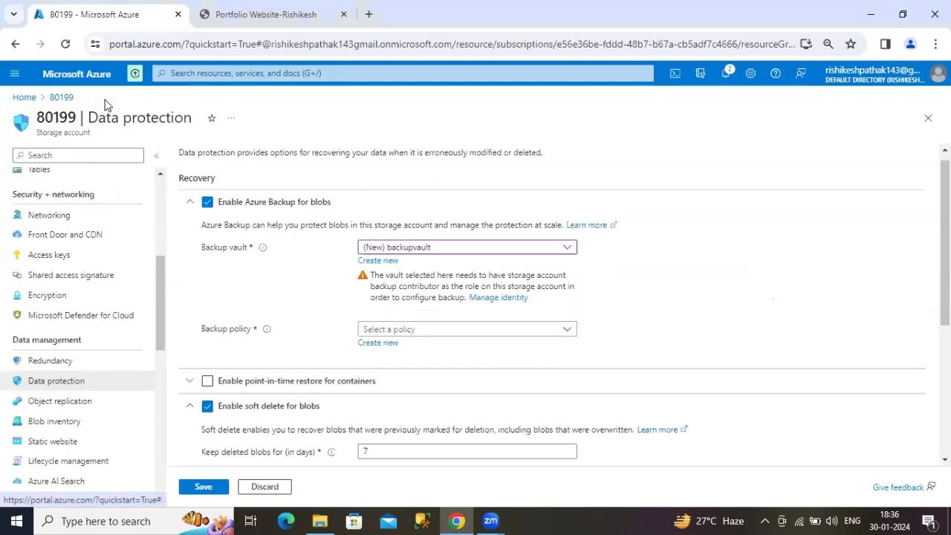
{"action": "left_click", "coordinate": [418, 332]}
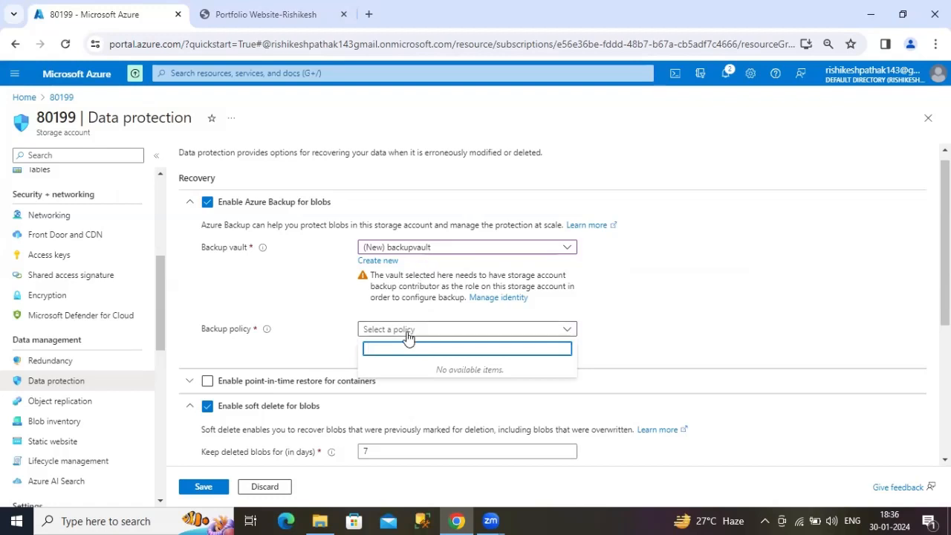
{"action": "left_click", "coordinate": [436, 137]}
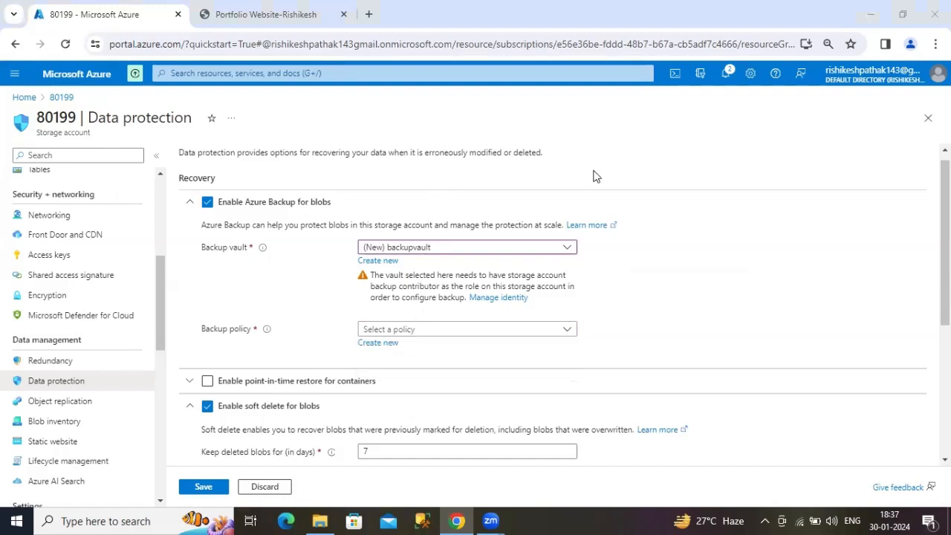
Create a backup policy named policy for Azure Blobs in backupvault, keeping the default schedule and retention
{"action": "left_click", "coordinate": [383, 347]}
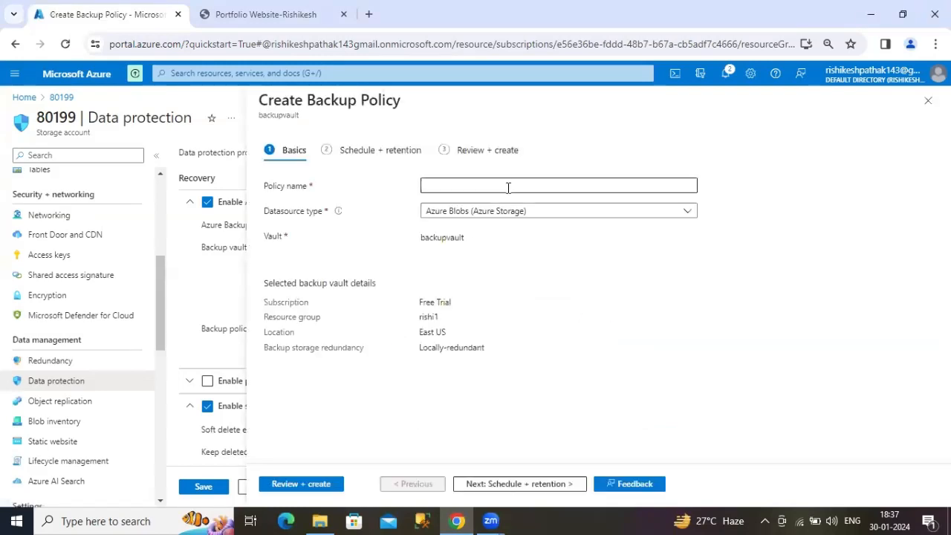
{"action": "left_click", "coordinate": [506, 186]}
{"action": "type", "text": "pol"}
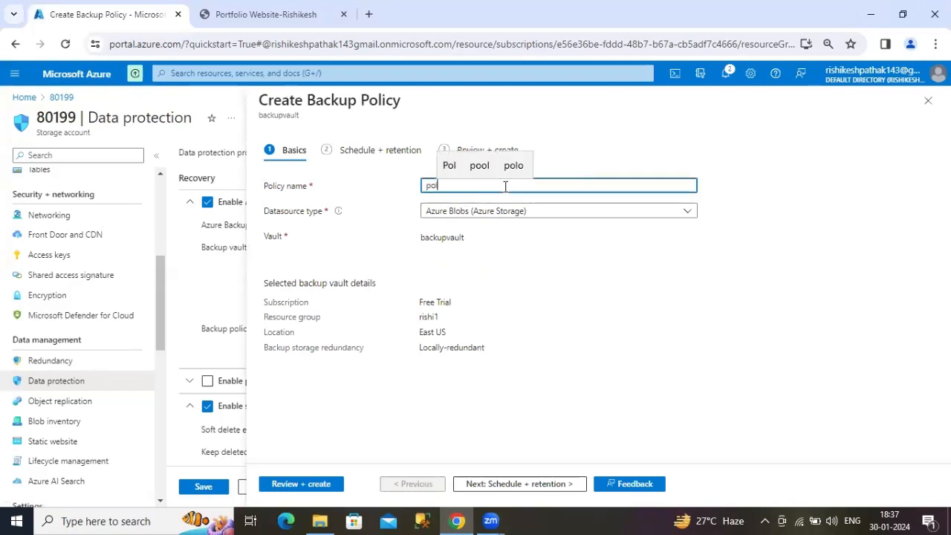
{"action": "type", "text": "icy"}
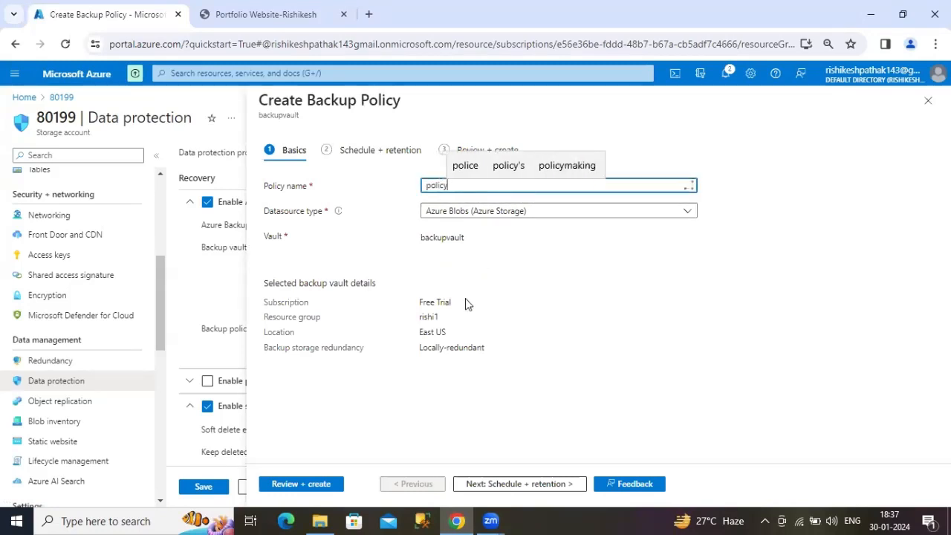
{"action": "left_click", "coordinate": [305, 487]}
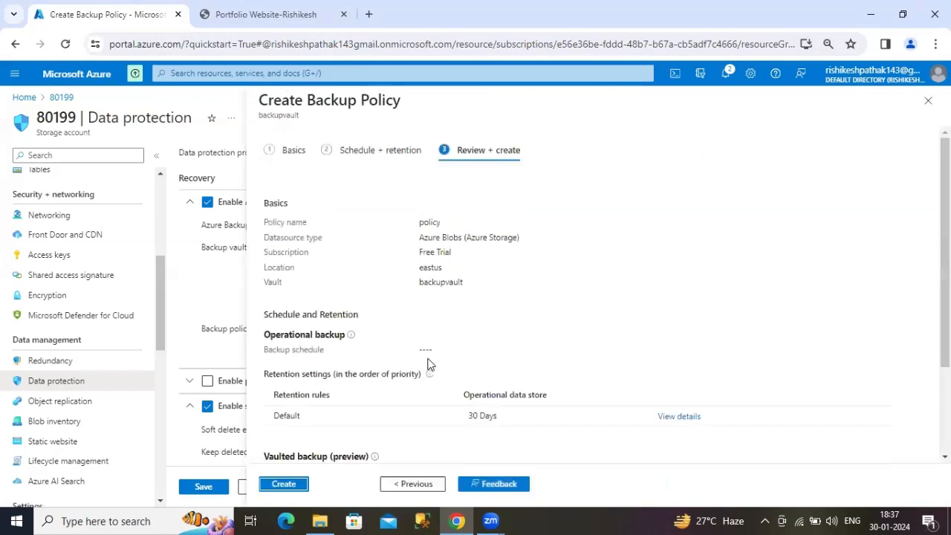
{"action": "left_click", "coordinate": [284, 484]}
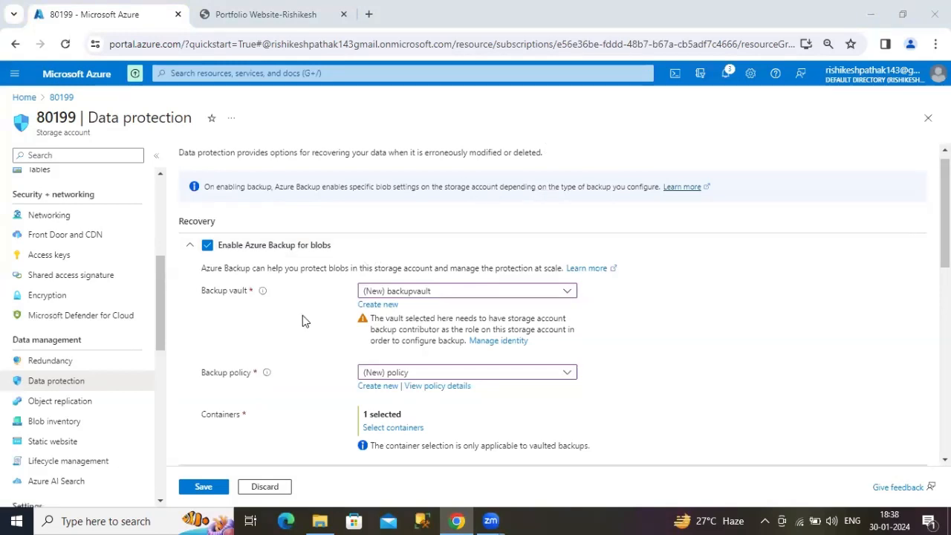
Save the blob backup configuration with backupvault and the new policy, and review the storage account's data protection settings
{"action": "left_click", "coordinate": [203, 486]}
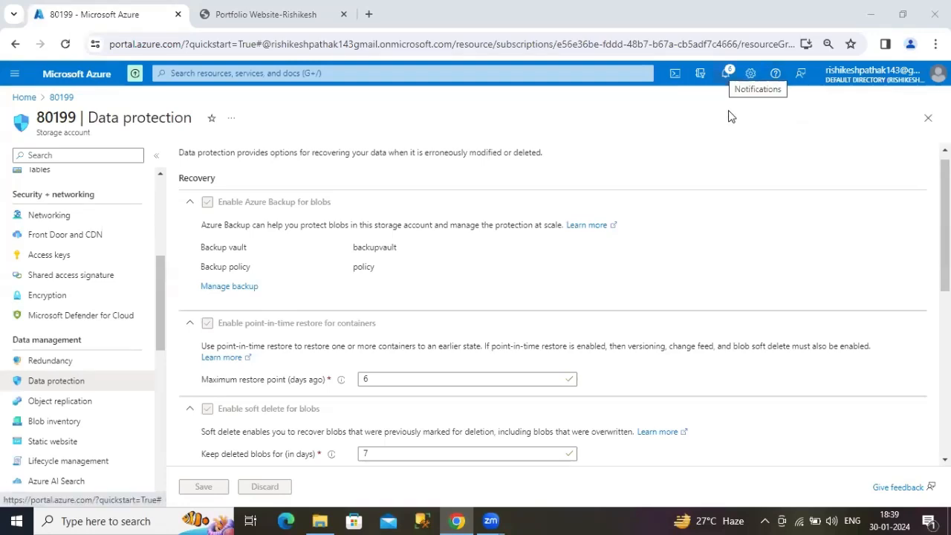
{"action": "scroll", "coordinate": [374, 301], "scroll_direction": "down", "scroll_amount": 2}
{"action": "scroll", "coordinate": [342, 361], "scroll_direction": "down", "scroll_amount": 4}
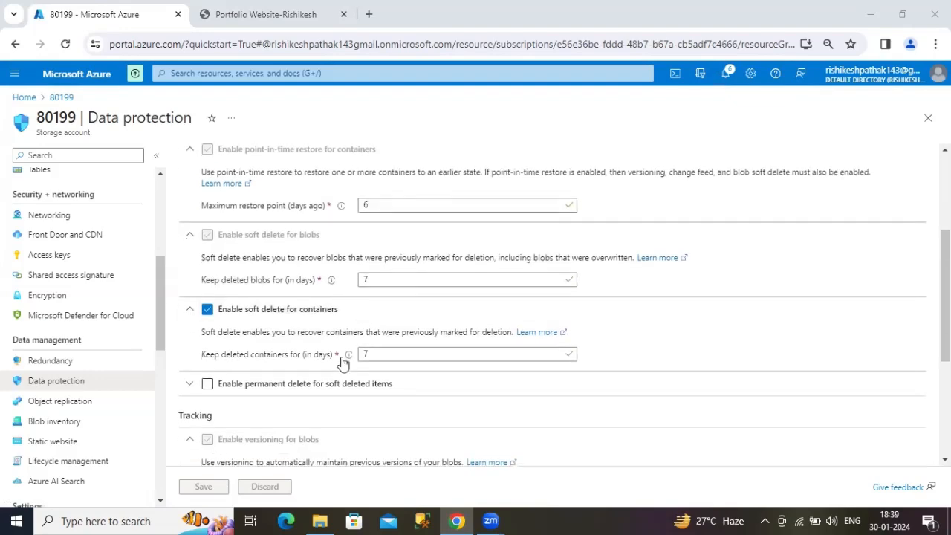
{"action": "scroll", "coordinate": [342, 363], "scroll_direction": "up", "scroll_amount": 6}
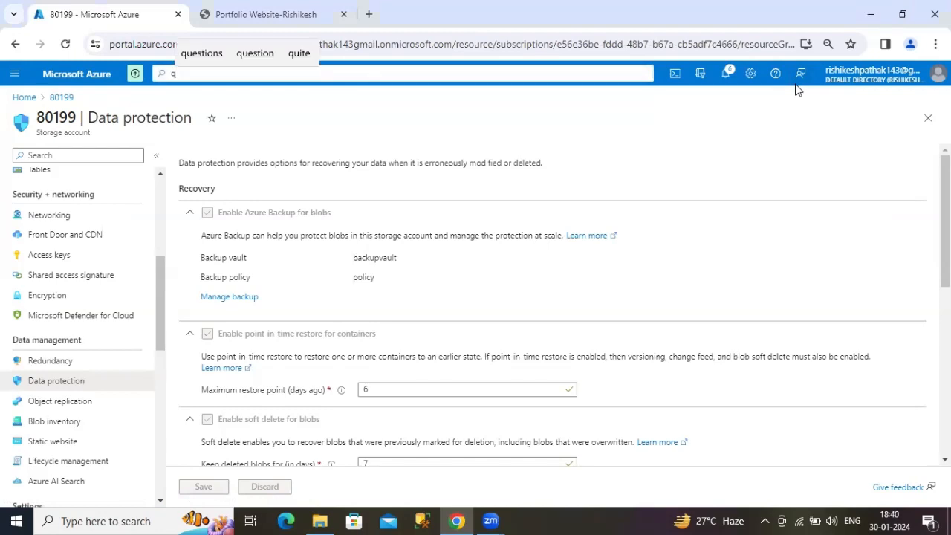
Search the portal for "QNA", open the QnA makers service and start creating a QnA Maker resource
{"action": "type", "text": "Q"}
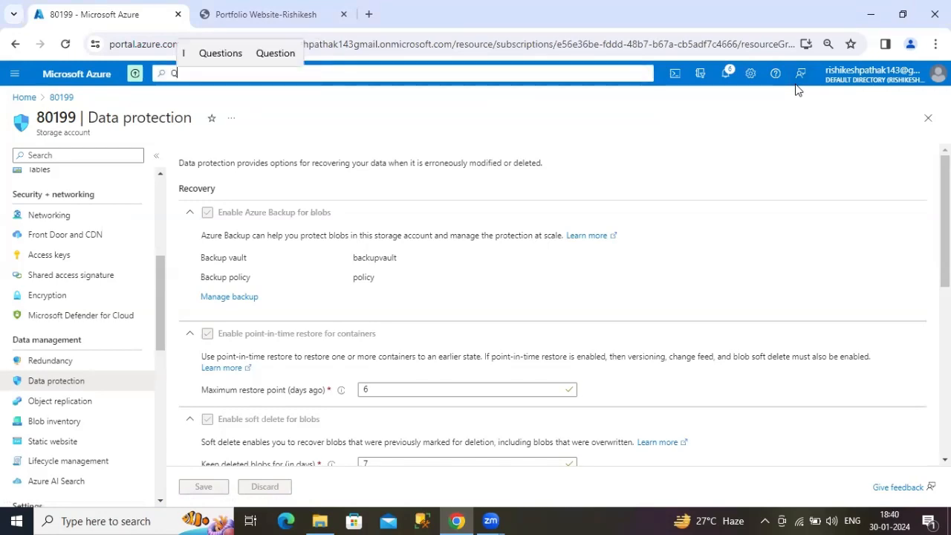
{"action": "type", "text": "uest"}
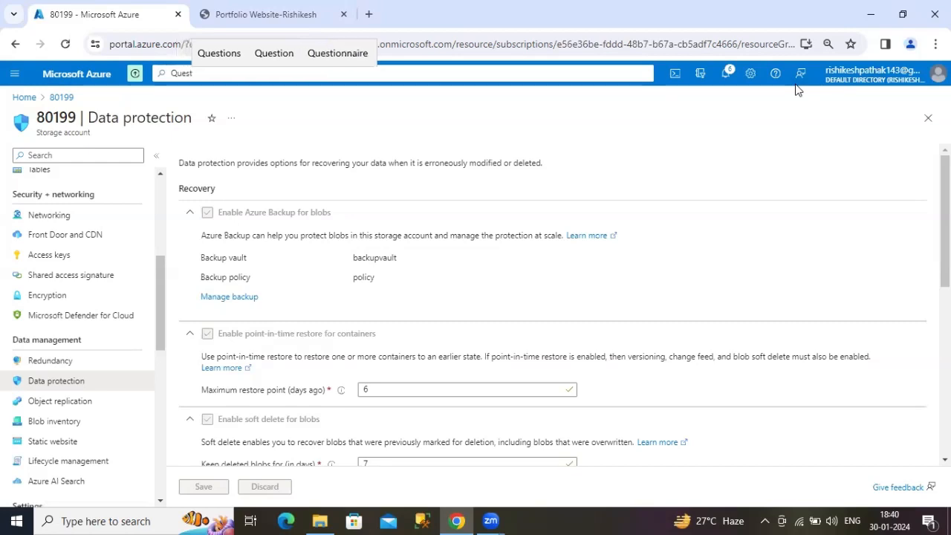
{"action": "key", "text": "BackSpace"}
{"action": "key", "text": "BackSpace"}
{"action": "key", "text": "BackSpace"}
{"action": "key", "text": "BackSpace"}
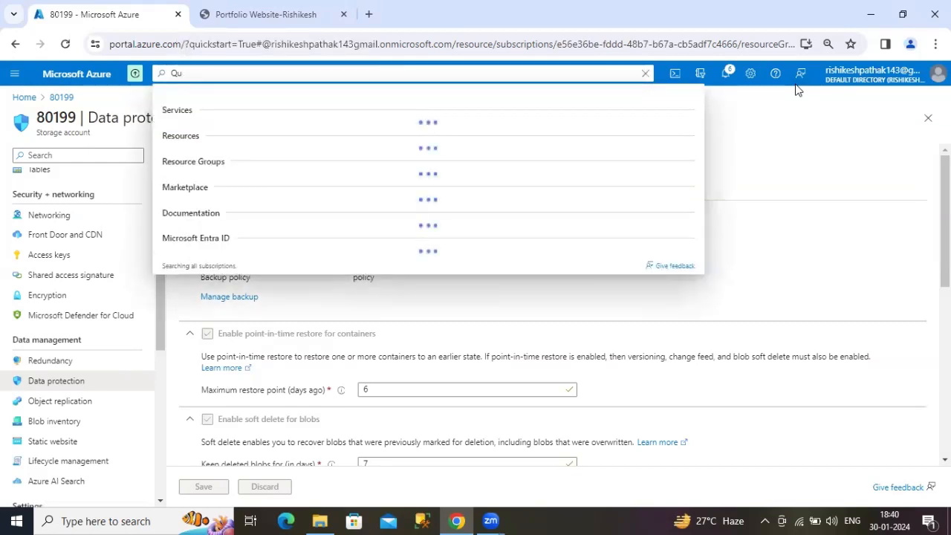
{"action": "type", "text": "na"}
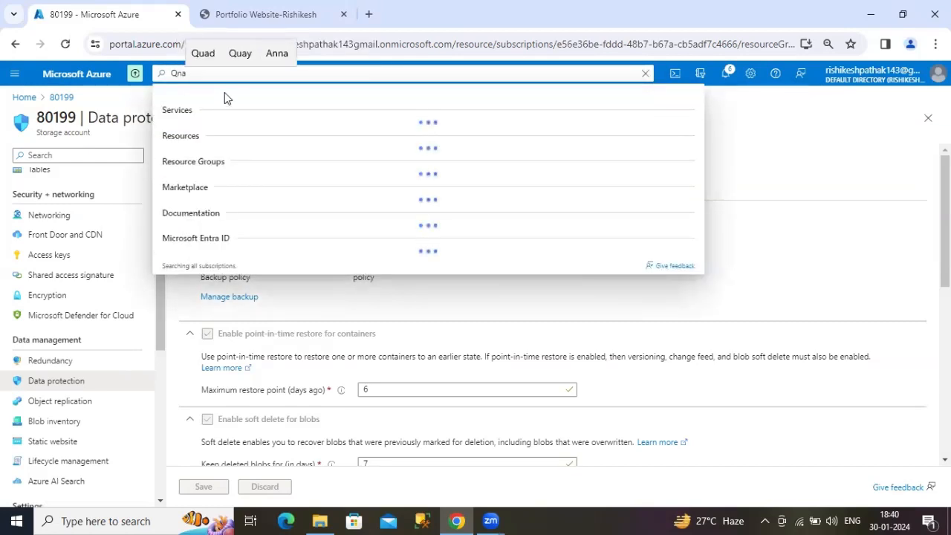
{"action": "key", "text": "BackSpace"}
{"action": "key", "text": "BackSpace"}
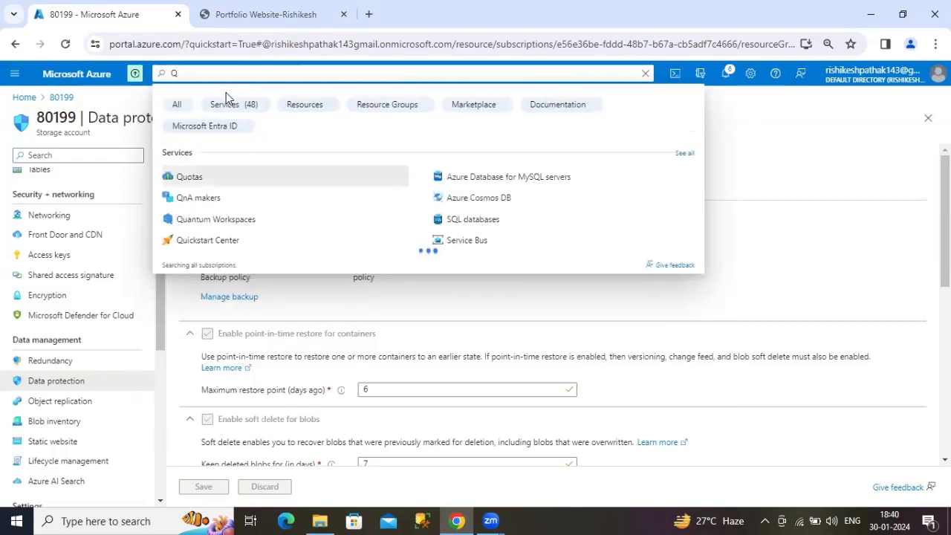
{"action": "type", "text": "NA"}
{"action": "left_click", "coordinate": [197, 177]}
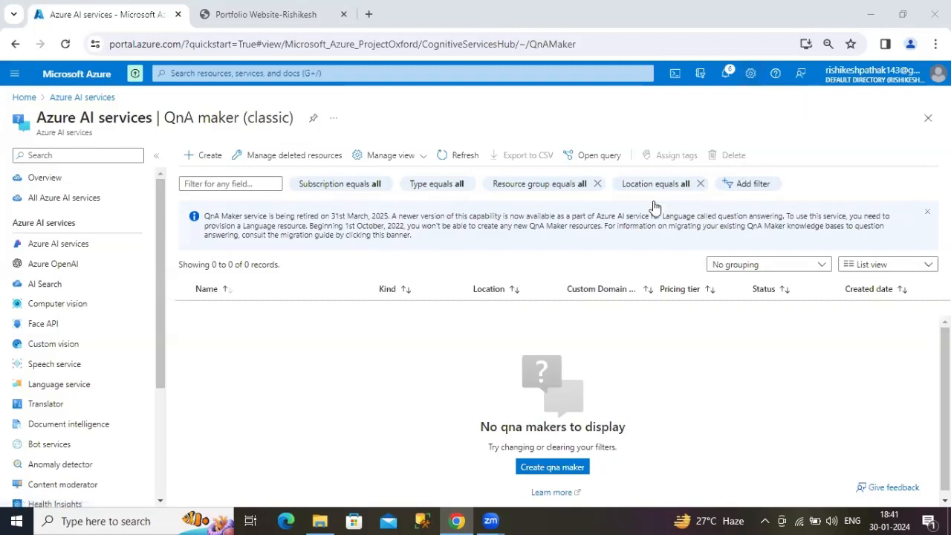
{"action": "left_click", "coordinate": [187, 162]}
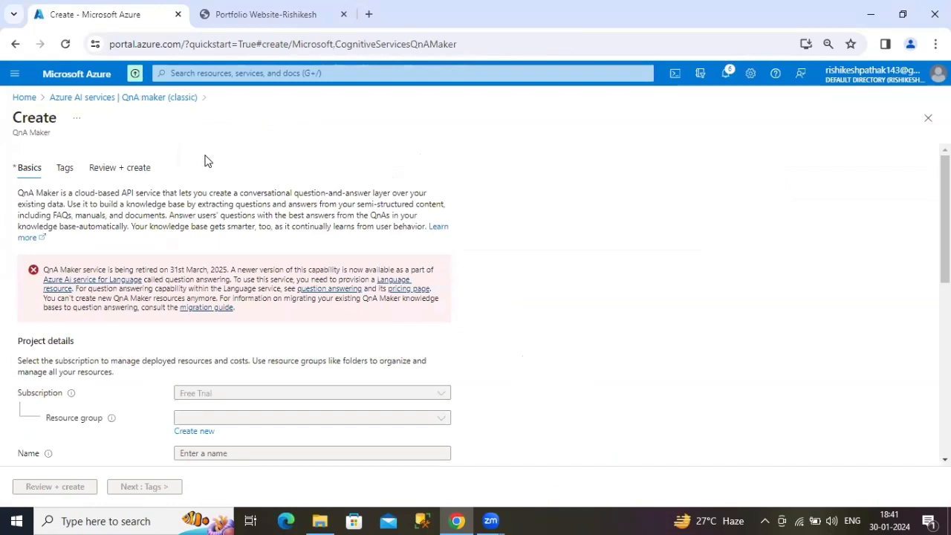
Try to choose a subscription and an existing or new resource group for the QnA Maker resource
{"action": "scroll", "coordinate": [160, 346], "scroll_direction": "down", "scroll_amount": 3}
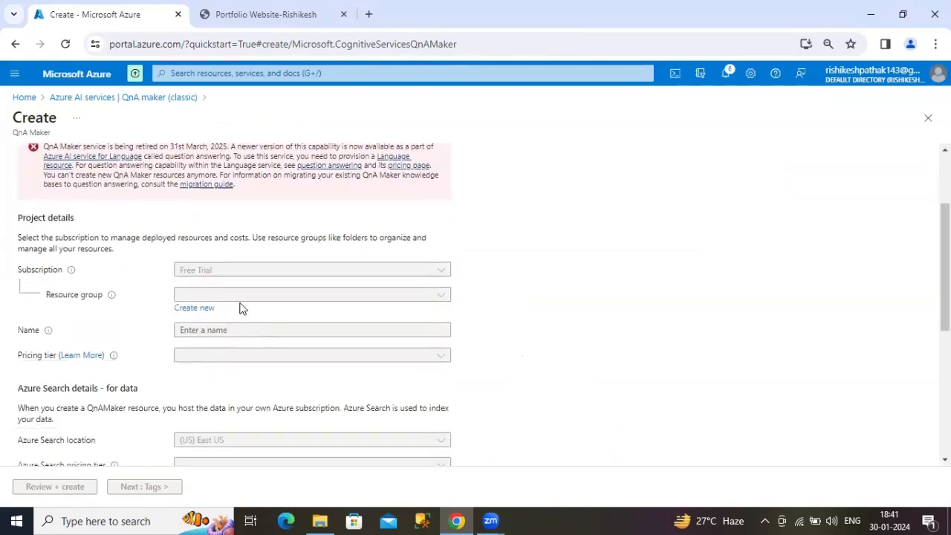
{"action": "left_click", "coordinate": [217, 297]}
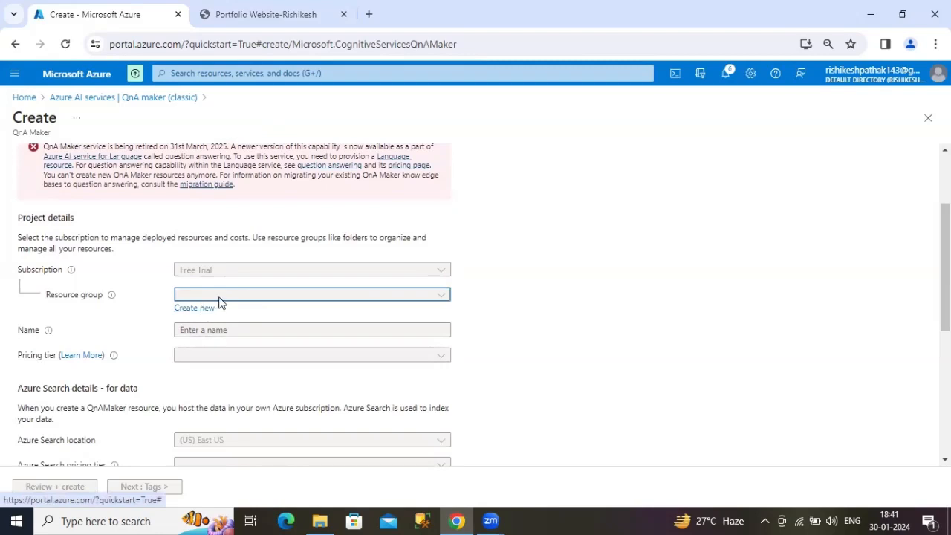
{"action": "left_click", "coordinate": [237, 275]}
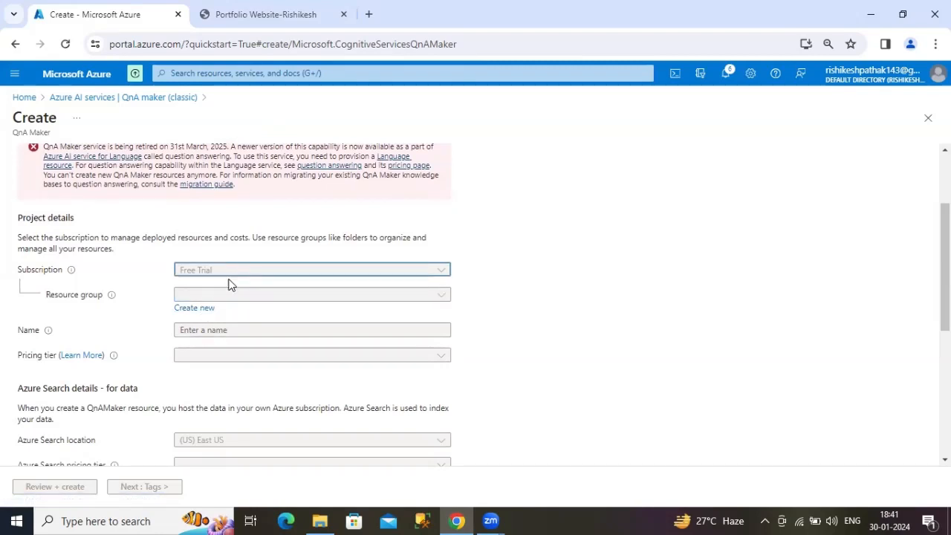
{"action": "left_click", "coordinate": [202, 309]}
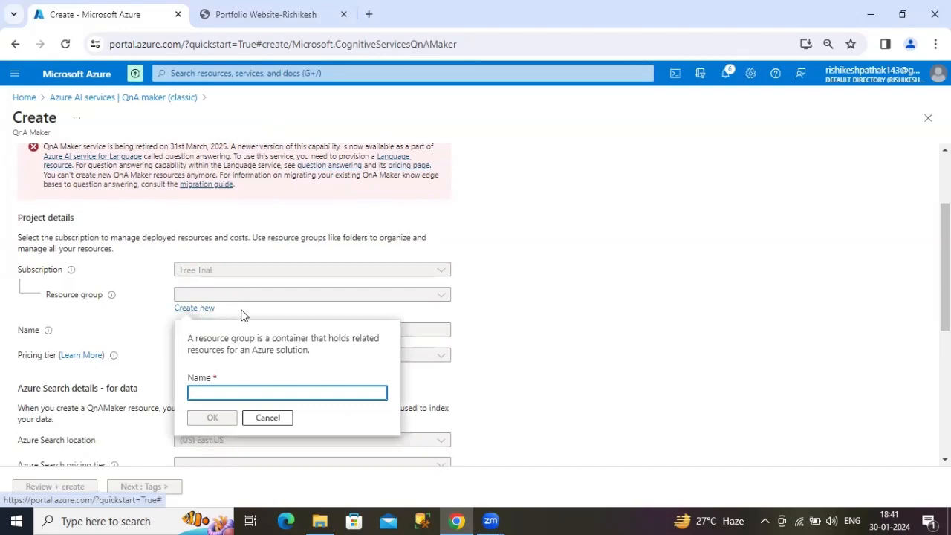
{"action": "left_click", "coordinate": [310, 295]}
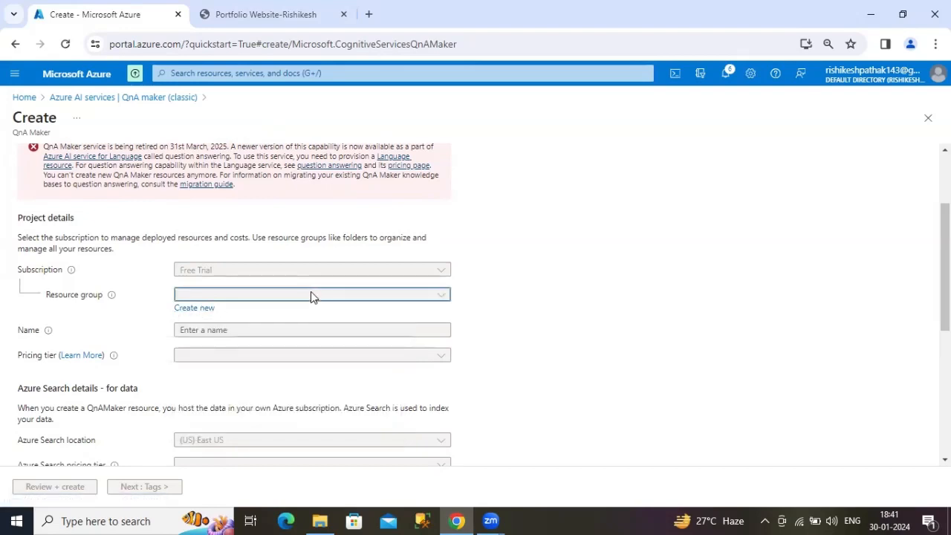
{"action": "left_click", "coordinate": [210, 311]}
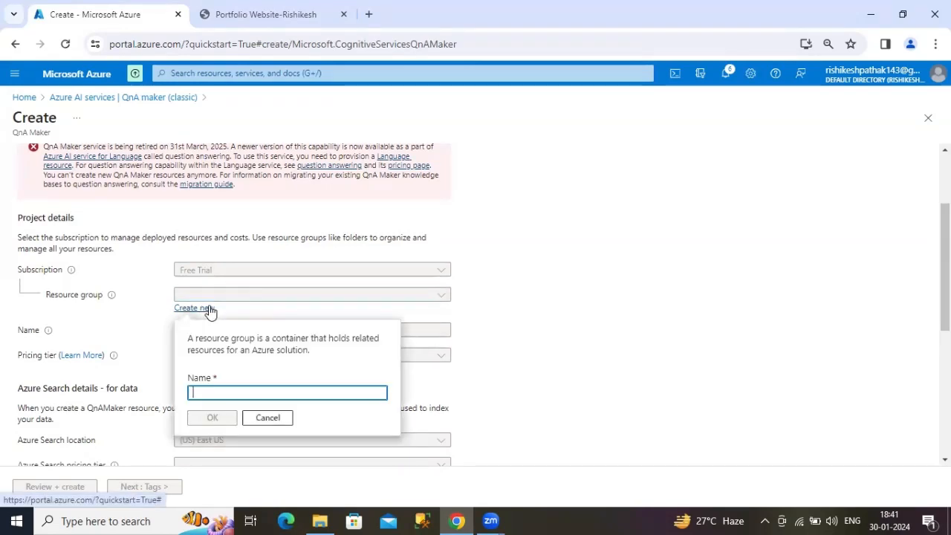
{"action": "left_click", "coordinate": [262, 296]}
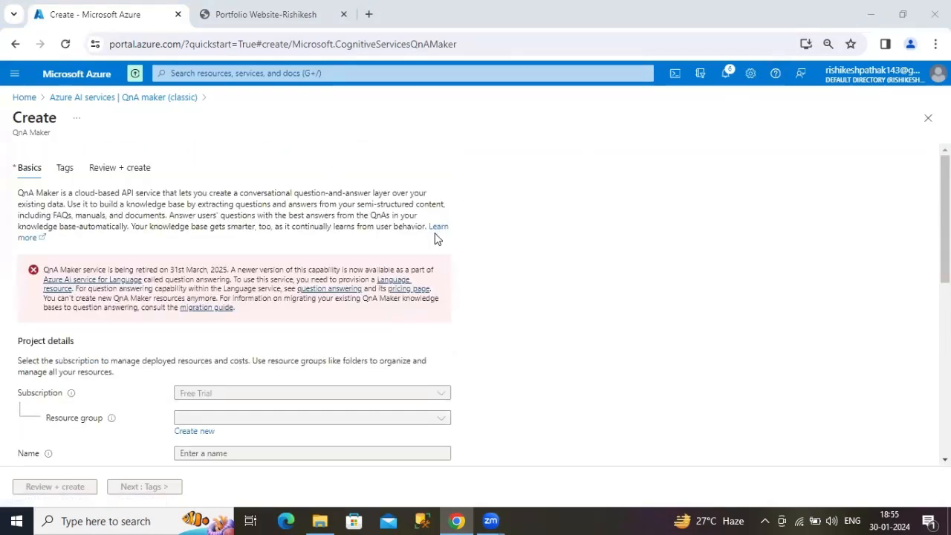
Open the Language resource linked from the retirement notice, select Custom question answering and continue to its creation form
{"action": "left_click", "coordinate": [393, 285]}
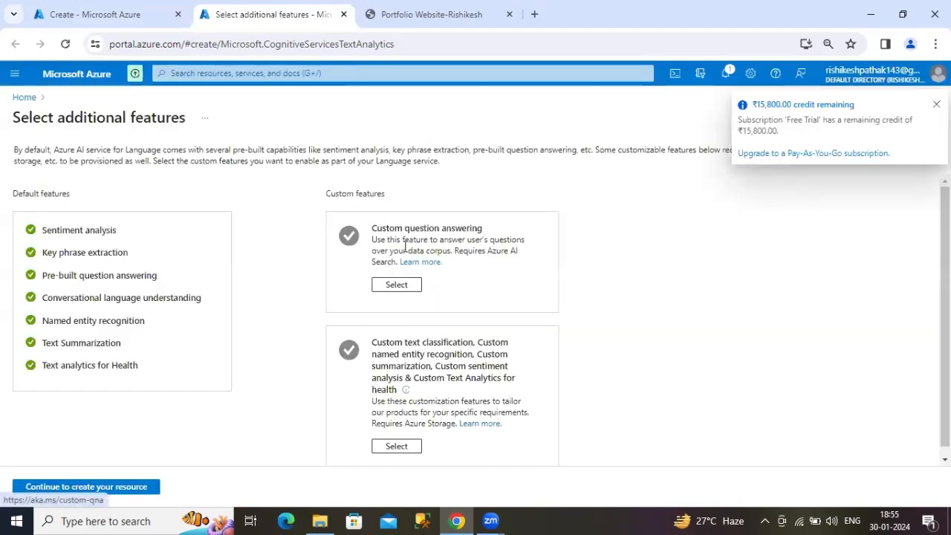
{"action": "left_click", "coordinate": [391, 286]}
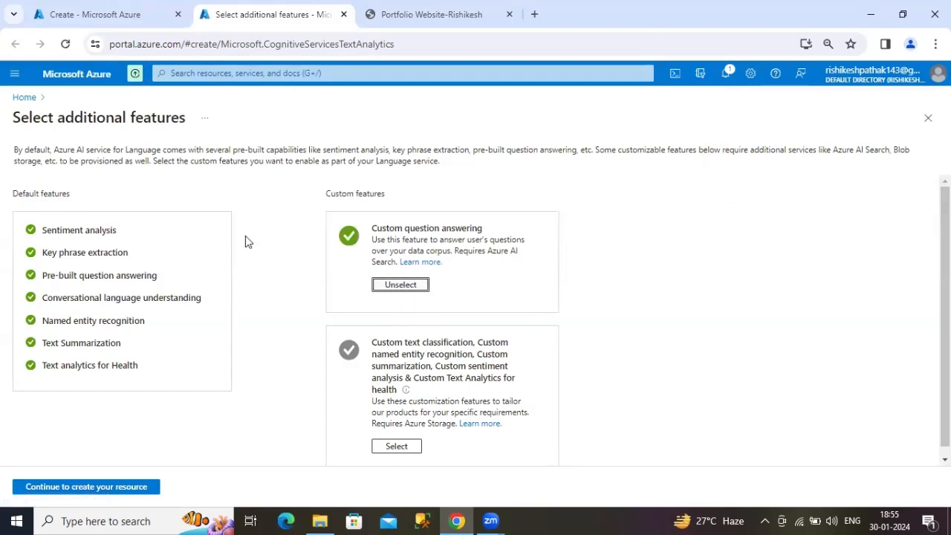
{"action": "left_click", "coordinate": [81, 489]}
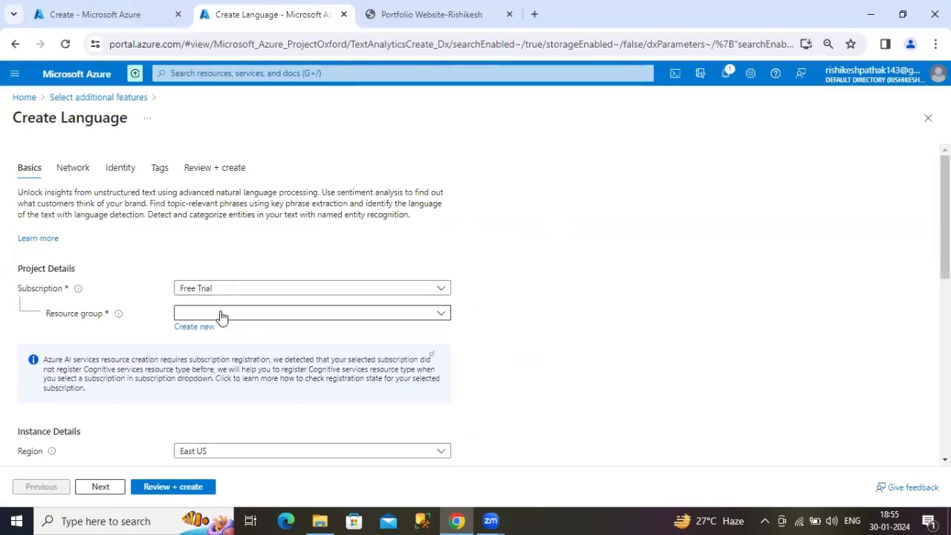
Set the Language resource's resource group to rishi1 and its pricing tier to S (1K Calls per minute)
{"action": "left_click", "coordinate": [221, 315]}
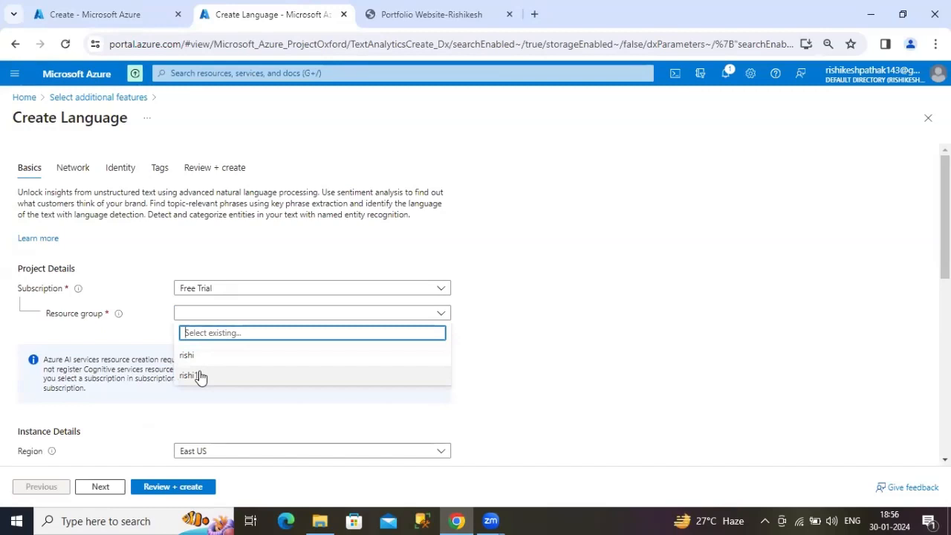
{"action": "left_click", "coordinate": [198, 376]}
{"action": "scroll", "coordinate": [212, 346], "scroll_direction": "down", "scroll_amount": 4}
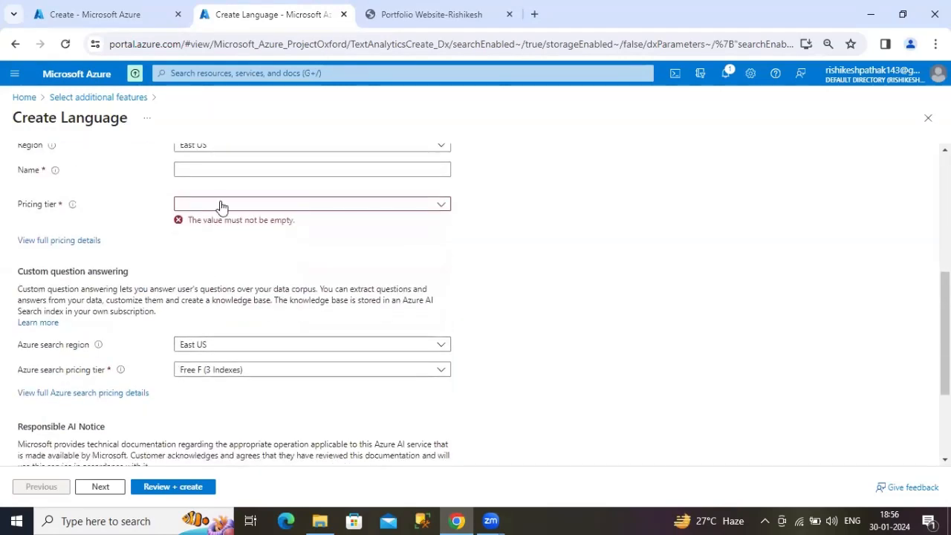
{"action": "left_click", "coordinate": [219, 206]}
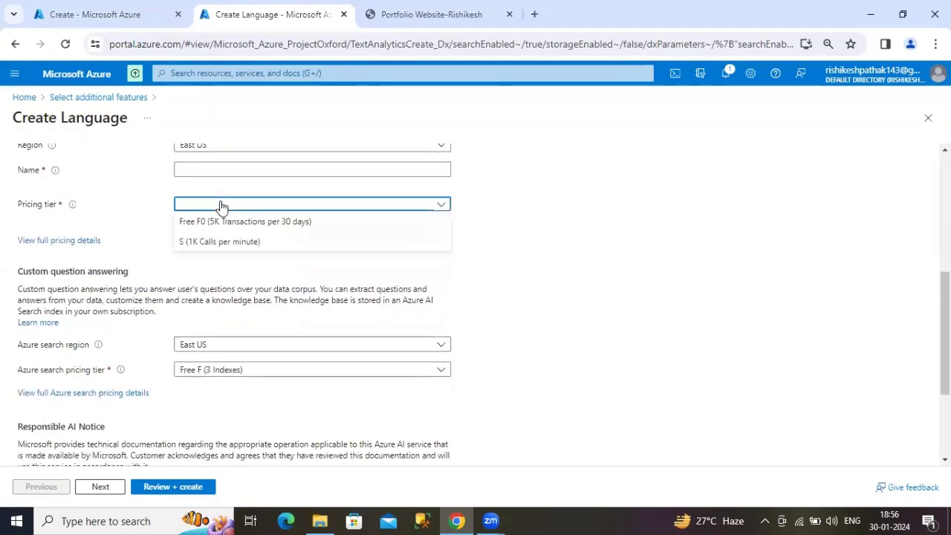
{"action": "left_click", "coordinate": [231, 241]}
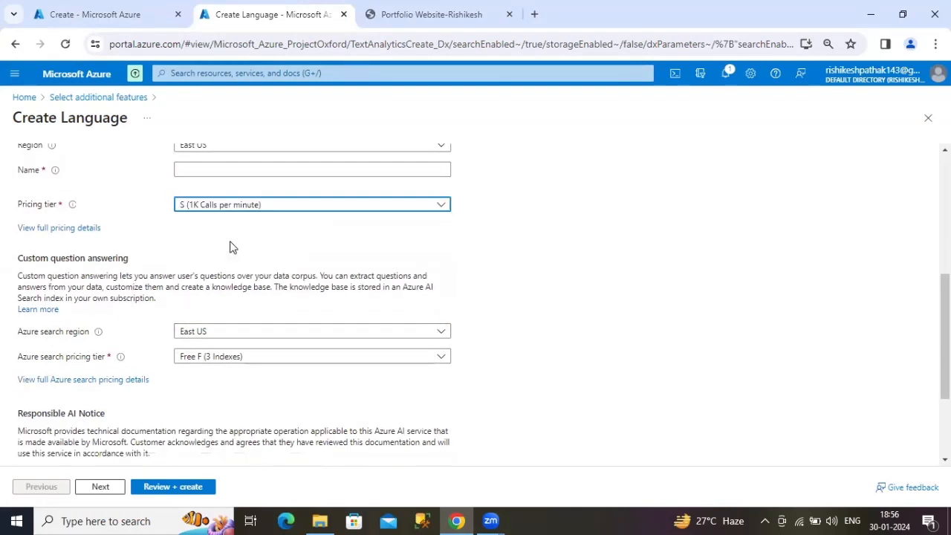
Name the Language resource "container"
{"action": "scroll", "coordinate": [231, 246], "scroll_direction": "up", "scroll_amount": 1}
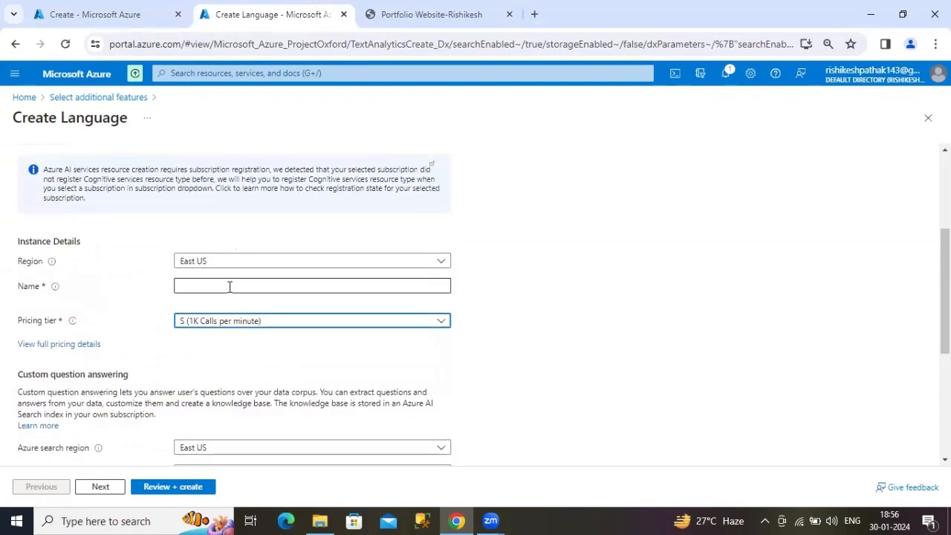
{"action": "left_click", "coordinate": [232, 284]}
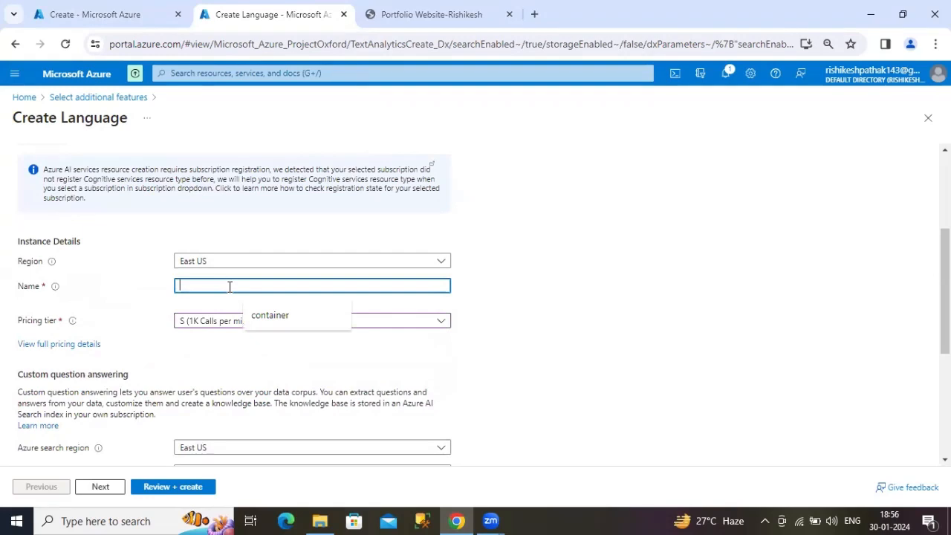
{"action": "left_click", "coordinate": [299, 319]}
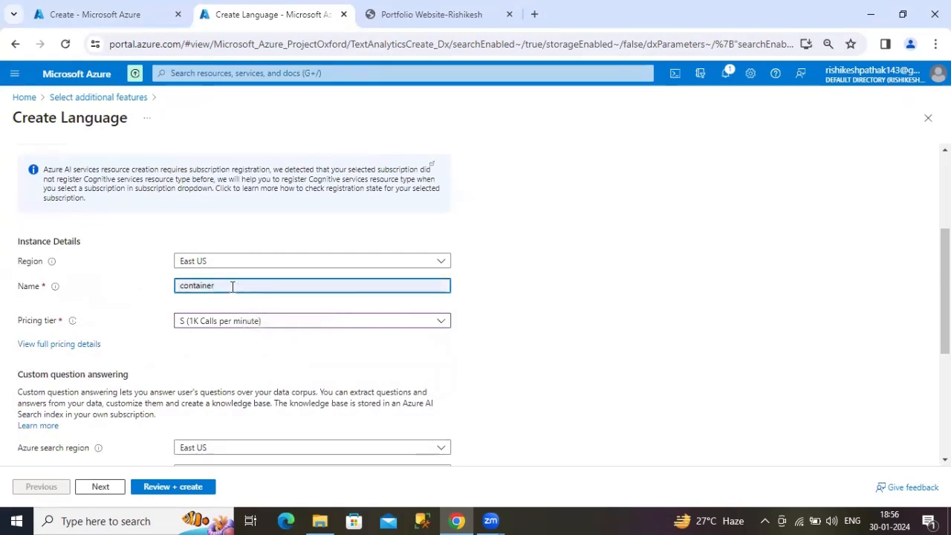
Replace the Language resource's name with "language"
{"action": "left_click_drag", "start_coordinate": [231, 286], "coordinate": [111, 282]}
{"action": "key", "text": "BackSpace"}
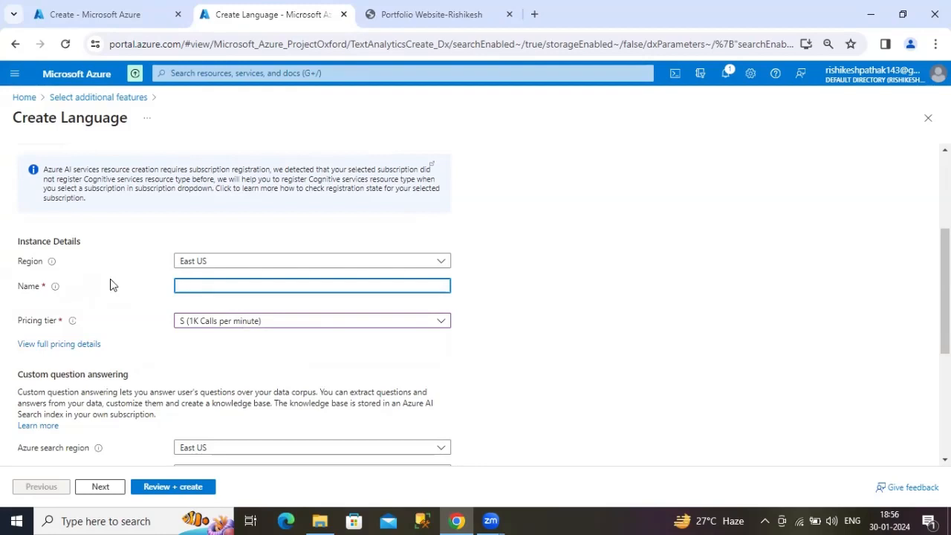
{"action": "type", "text": "langu"}
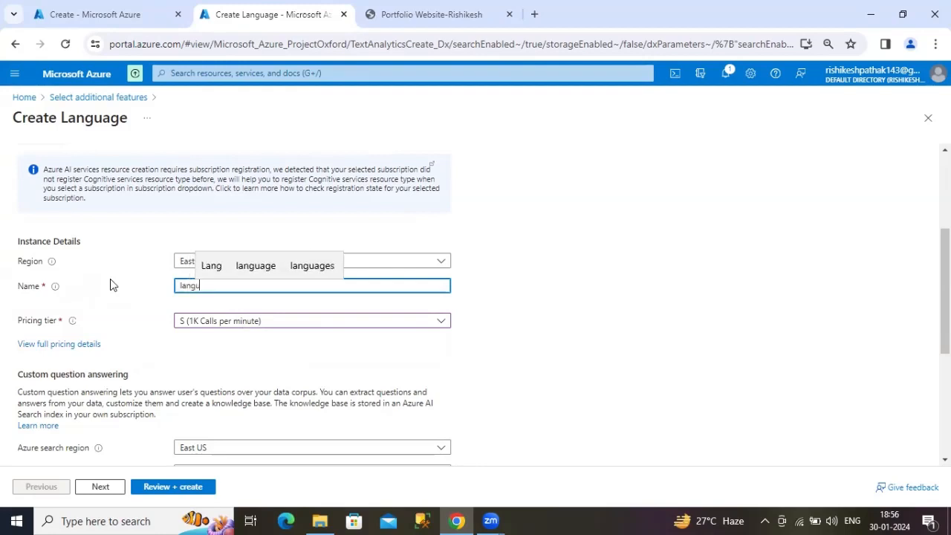
{"action": "type", "text": "age"}
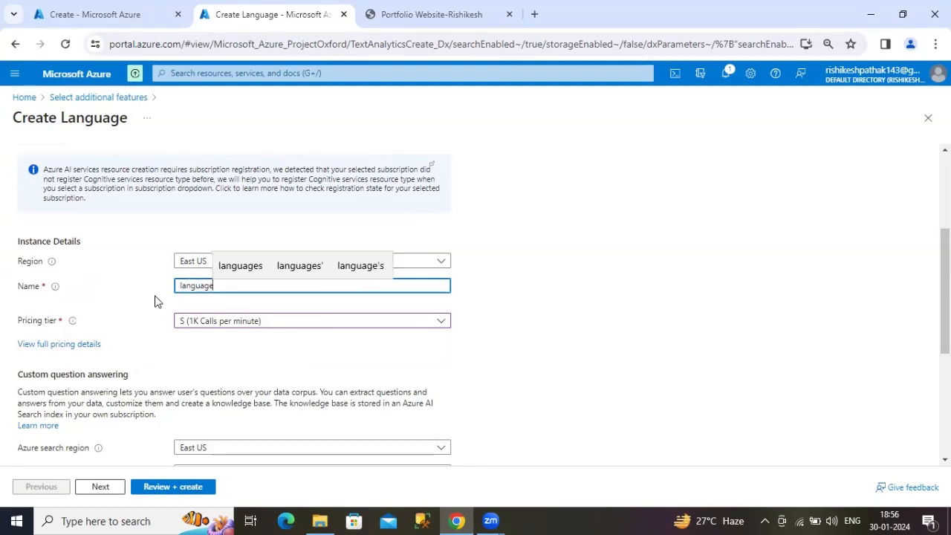
Certify that the Responsible AI Notice terms have been reviewed and submit the Language resource settings for validation
{"action": "scroll", "coordinate": [213, 367], "scroll_direction": "down", "scroll_amount": 1}
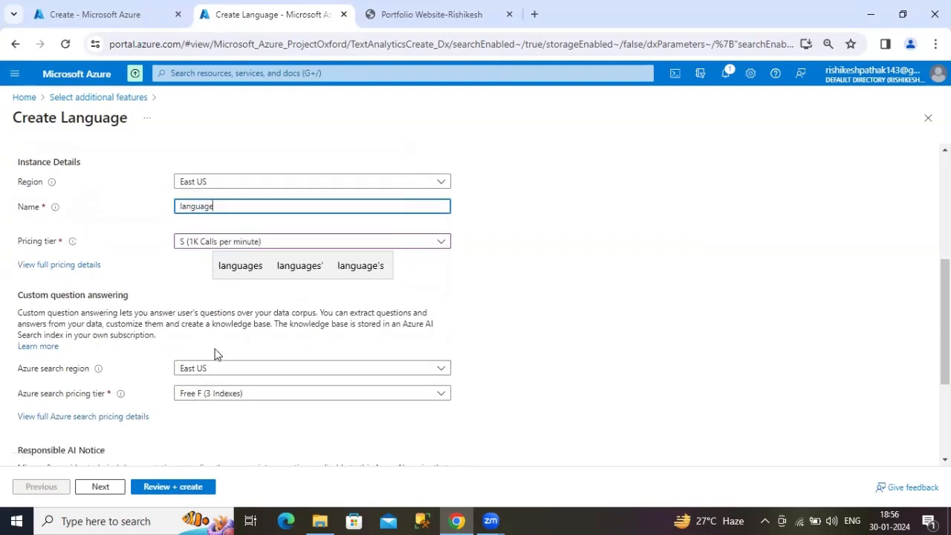
{"action": "scroll", "coordinate": [215, 352], "scroll_direction": "down", "scroll_amount": 1}
{"action": "scroll", "coordinate": [215, 353], "scroll_direction": "down", "scroll_amount": 3}
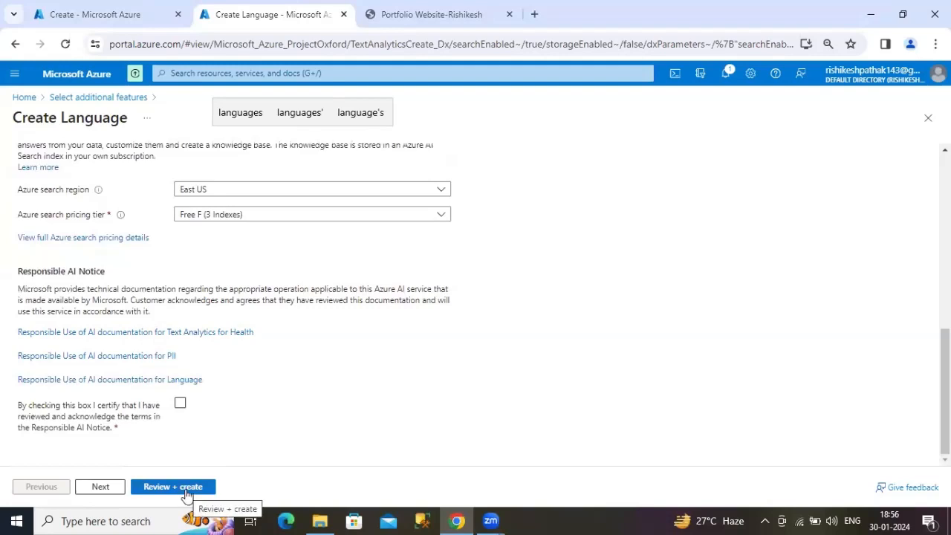
{"action": "left_click", "coordinate": [178, 407]}
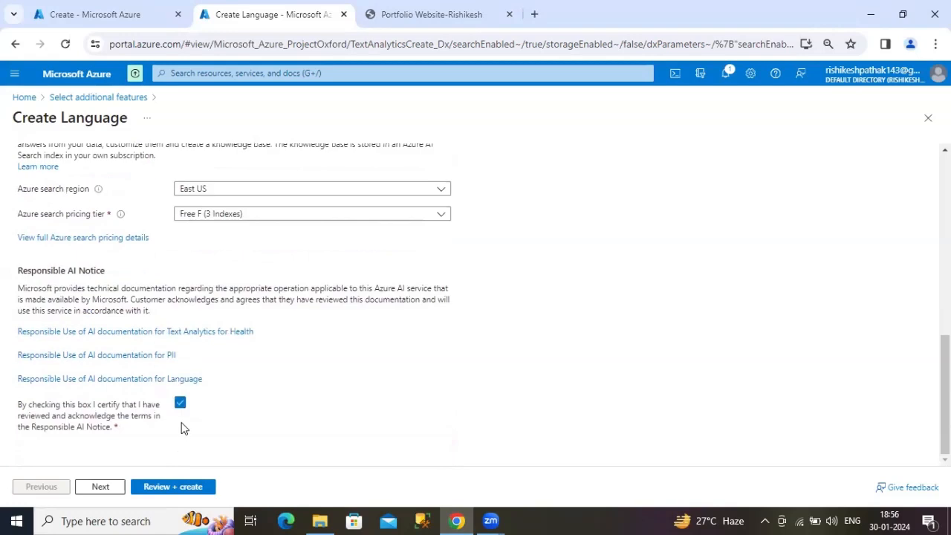
{"action": "left_click", "coordinate": [180, 484]}
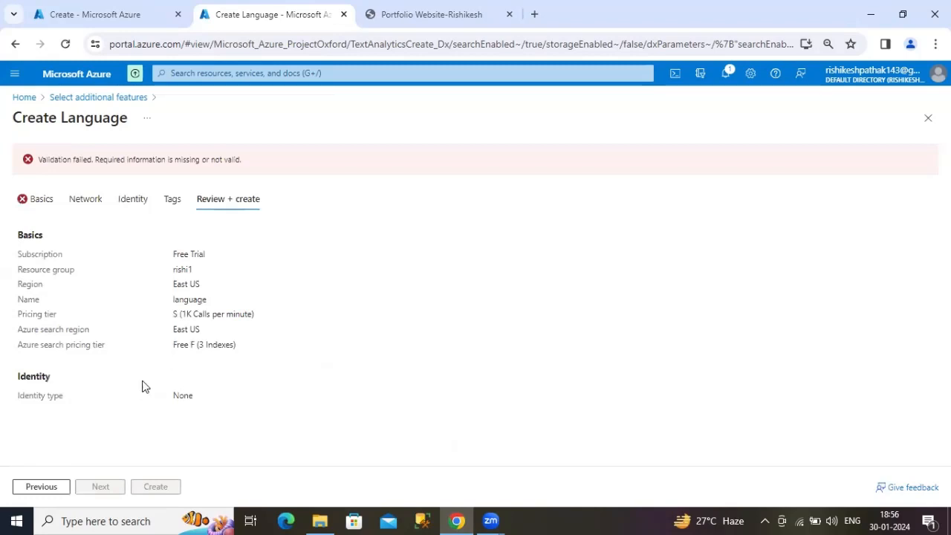
Return to the basic settings and rename the Language resource as "languagechange"
{"action": "left_click", "coordinate": [43, 201]}
{"action": "scroll", "coordinate": [178, 292], "scroll_direction": "down", "scroll_amount": 2}
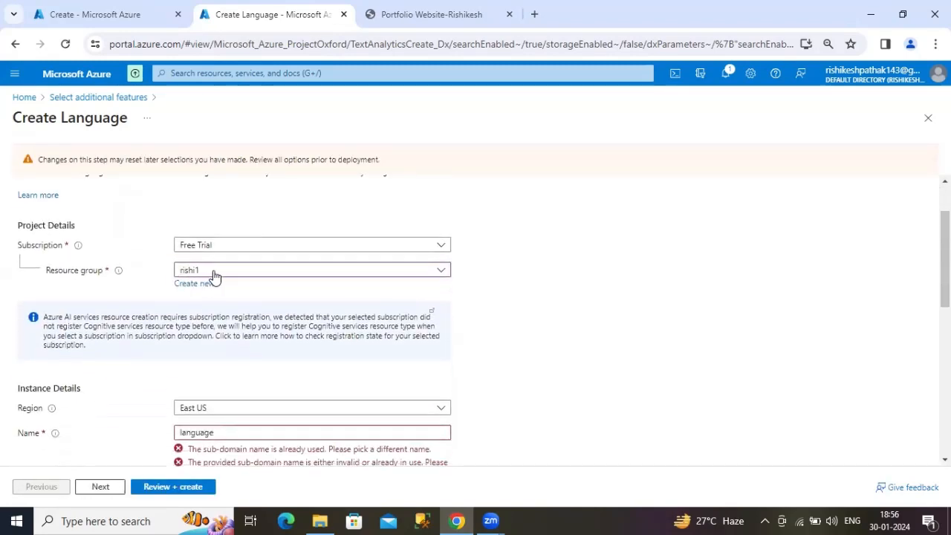
{"action": "scroll", "coordinate": [211, 324], "scroll_direction": "down", "scroll_amount": 2}
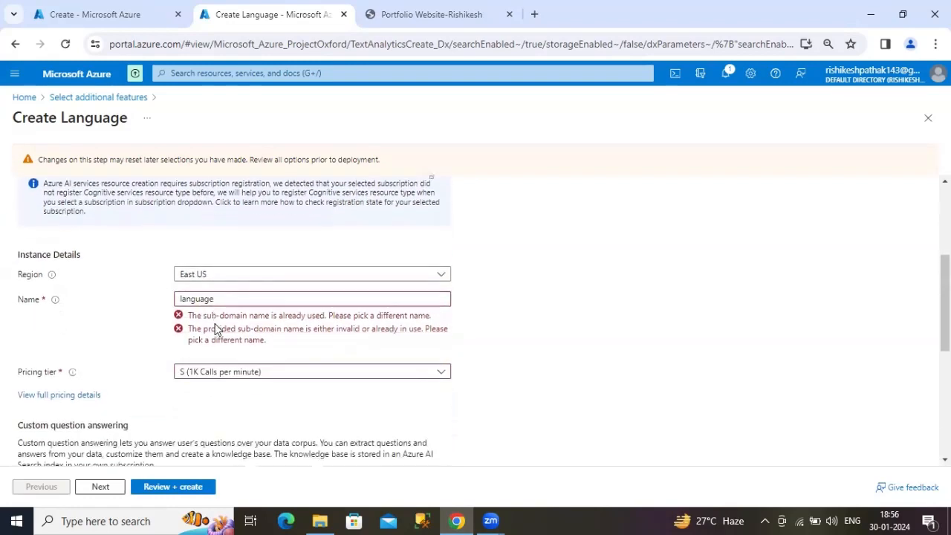
{"action": "left_click", "coordinate": [232, 300]}
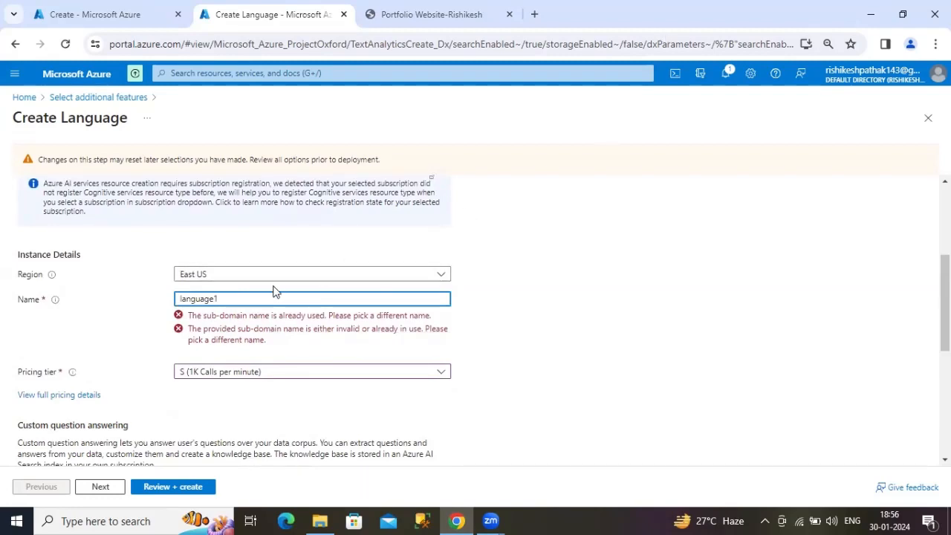
{"action": "left_click_drag", "start_coordinate": [220, 301], "coordinate": [149, 305]}
{"action": "key", "text": "BackSpace"}
{"action": "left_click", "coordinate": [249, 295]}
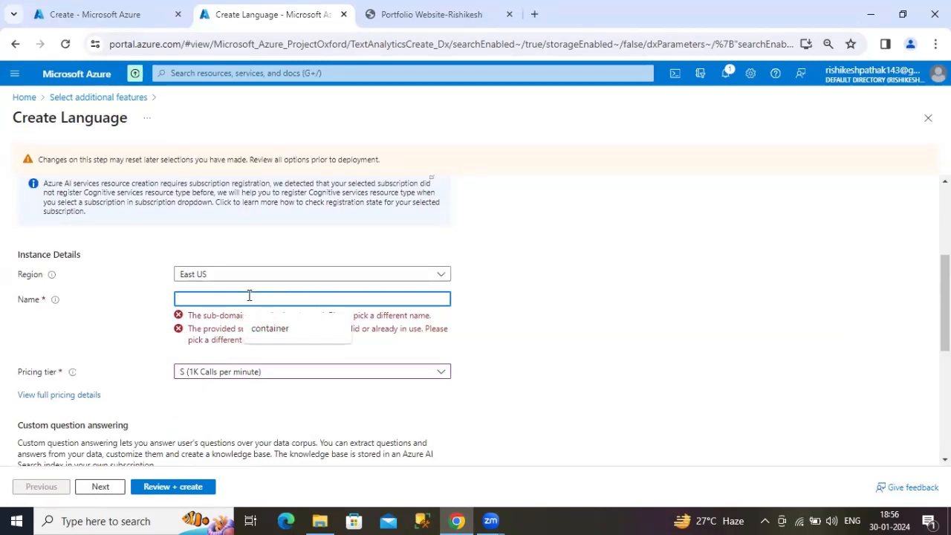
{"action": "type", "text": "lang"}
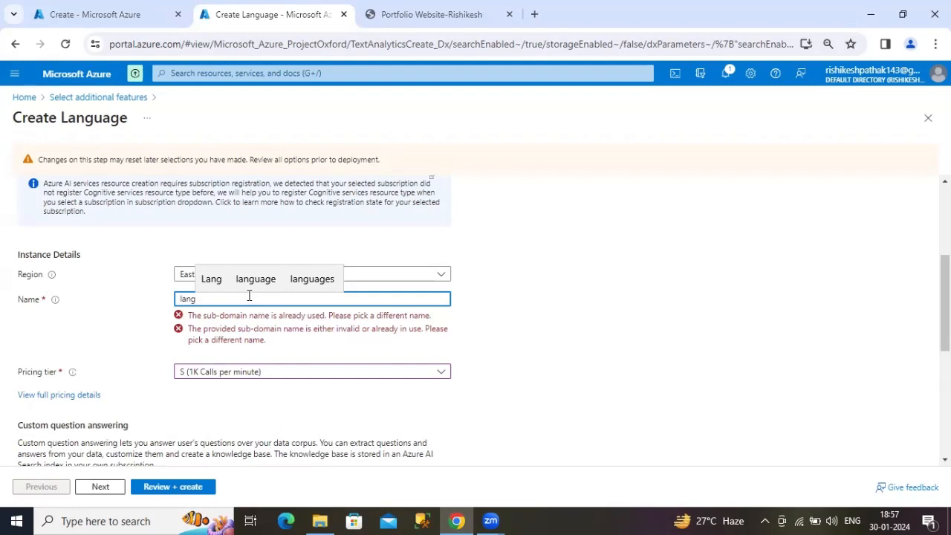
{"action": "type", "text": "ua"}
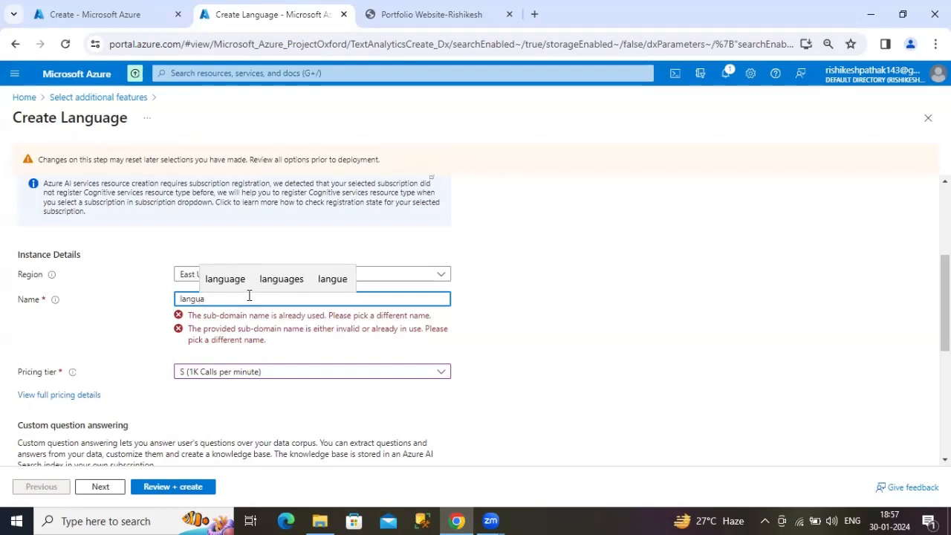
{"action": "type", "text": "ge"}
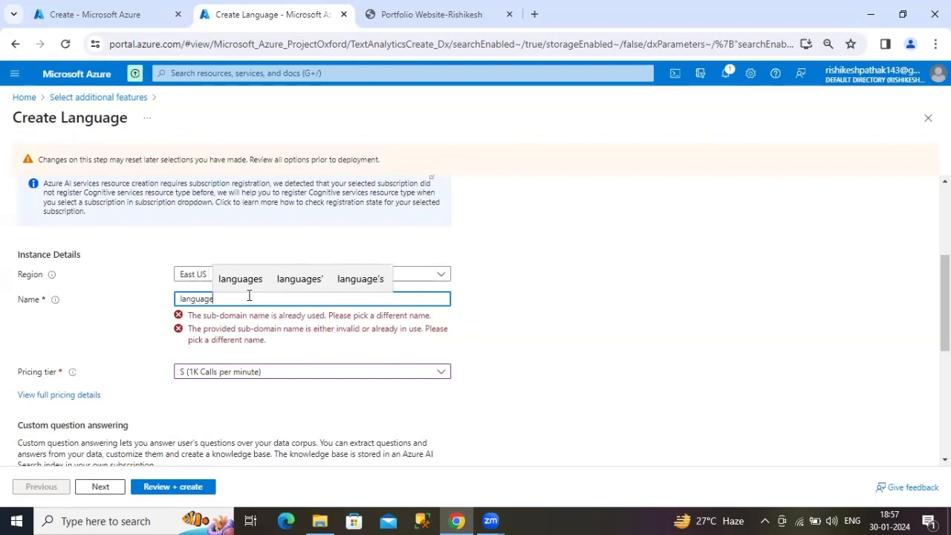
{"action": "type", "text": "change"}
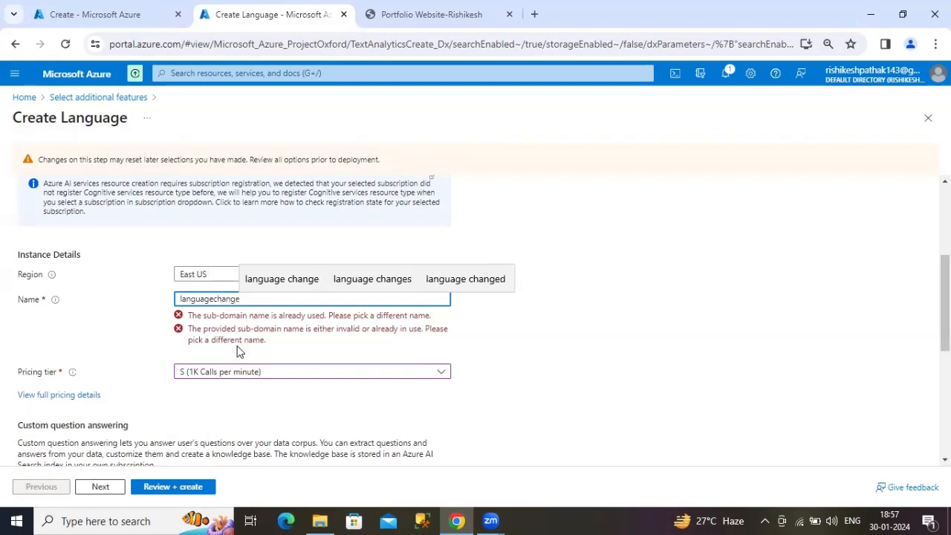
{"action": "left_click", "coordinate": [474, 354]}
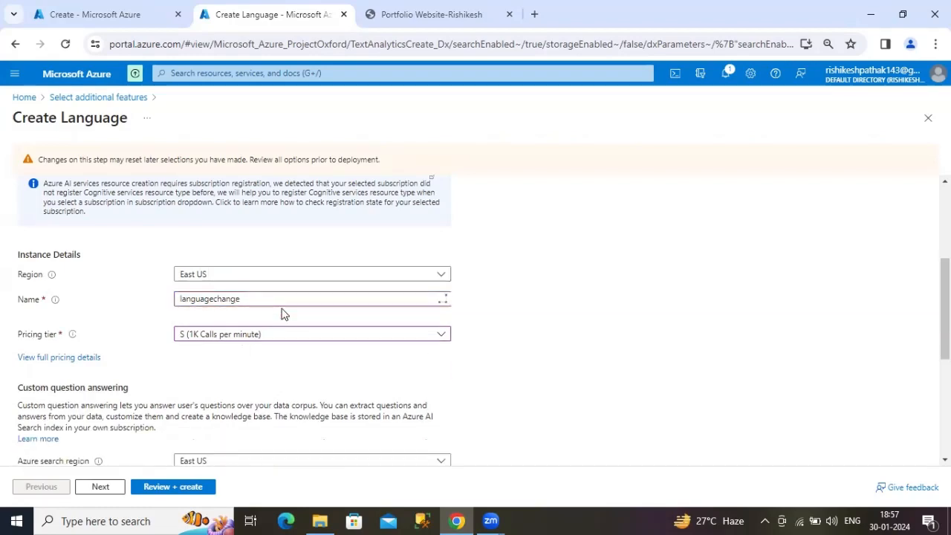
Check the remaining settings, validate them and create the languagechange resource
{"action": "scroll", "coordinate": [253, 357], "scroll_direction": "down", "scroll_amount": 3}
{"action": "scroll", "coordinate": [222, 356], "scroll_direction": "up", "scroll_amount": 2}
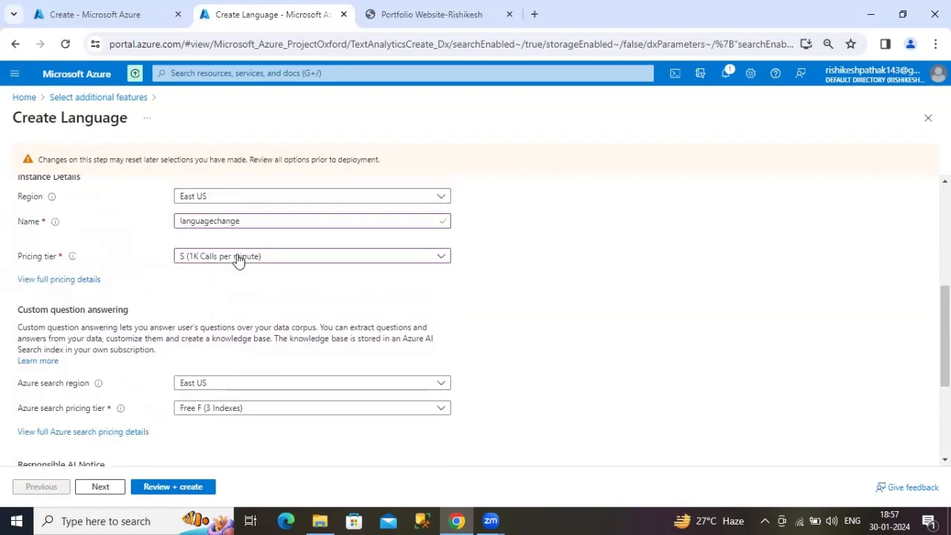
{"action": "left_click", "coordinate": [177, 489]}
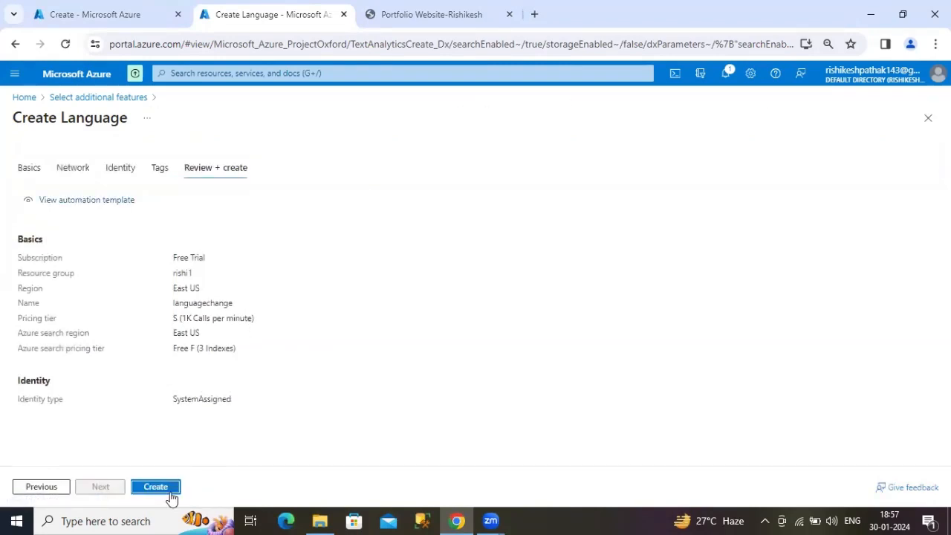
{"action": "left_click", "coordinate": [167, 491]}
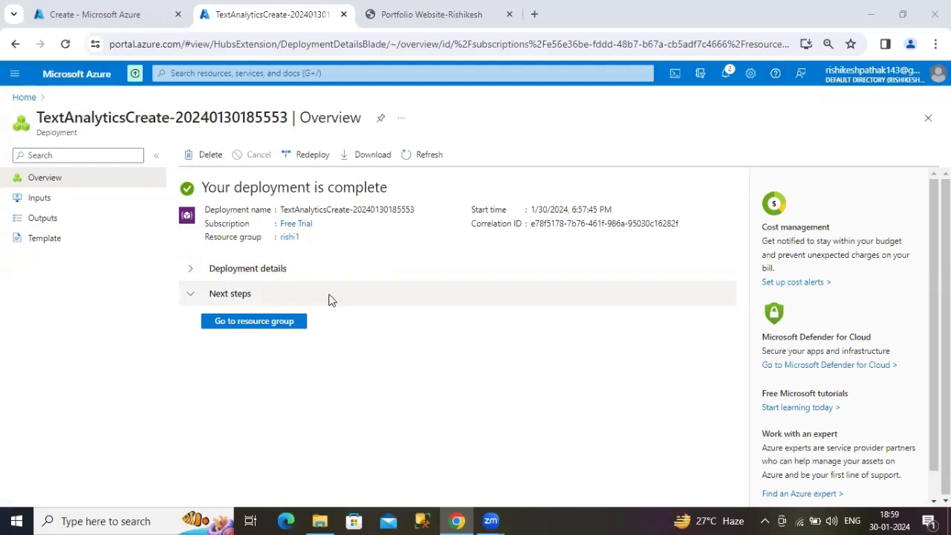
Go to the rishi1 resource group, open the languagechange resource and dismiss the feedback survey
{"action": "left_click", "coordinate": [284, 320]}
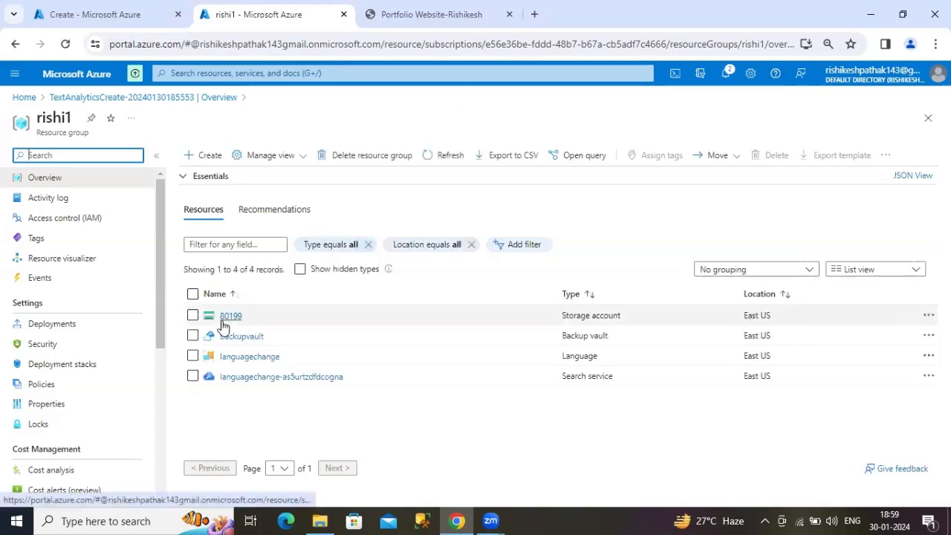
{"action": "scroll", "coordinate": [112, 379], "scroll_direction": "down", "scroll_amount": 1}
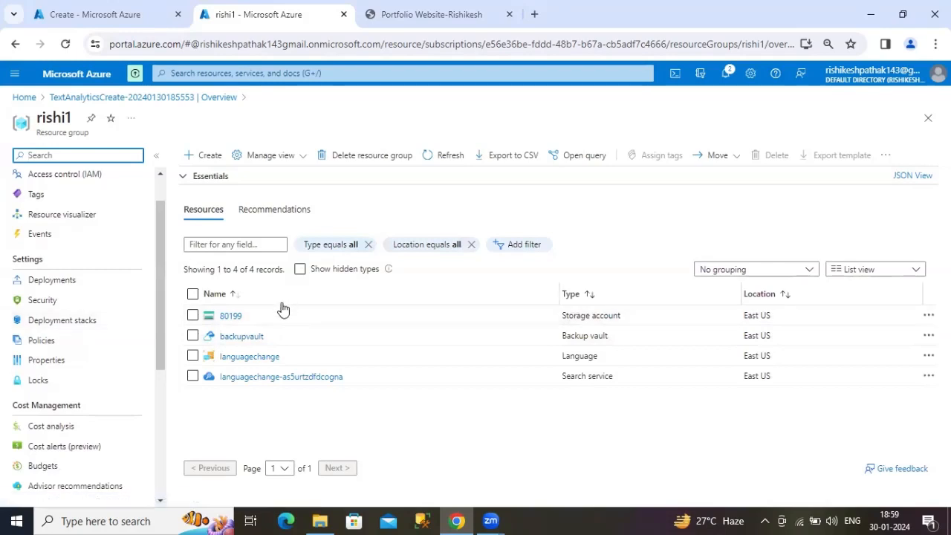
{"action": "left_click", "coordinate": [260, 359]}
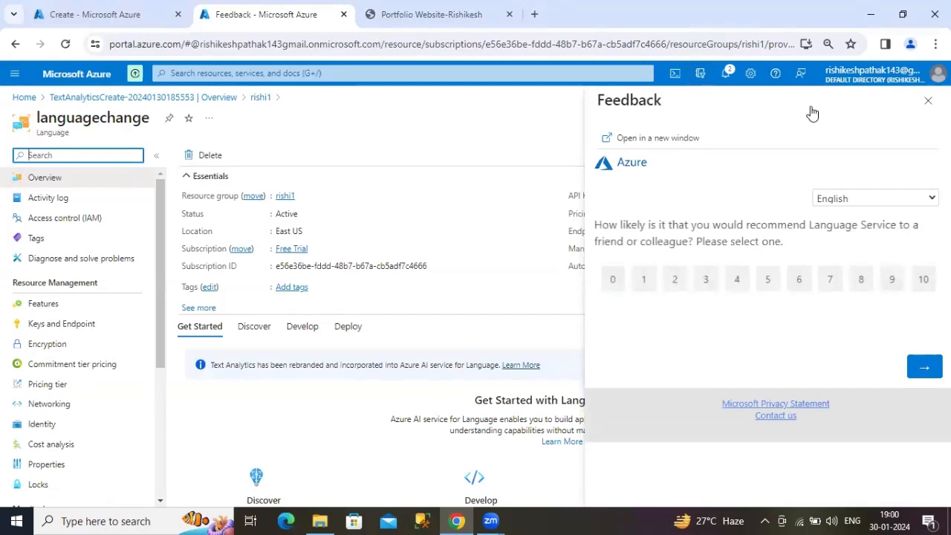
{"action": "left_click", "coordinate": [927, 100]}
Look through the languagechange overview and get started with Language Studio from there
{"action": "scroll", "coordinate": [455, 238], "scroll_direction": "down", "scroll_amount": 2}
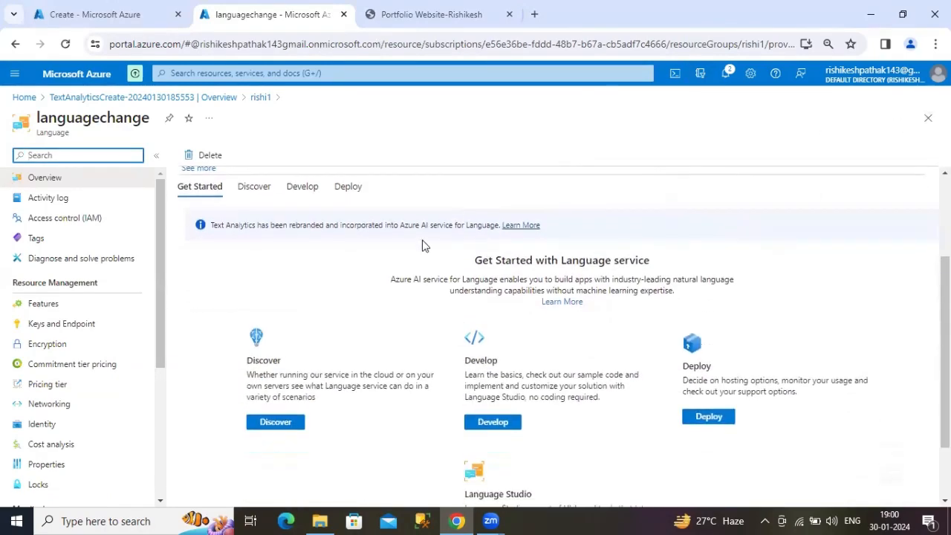
{"action": "scroll", "coordinate": [344, 270], "scroll_direction": "up", "scroll_amount": 1}
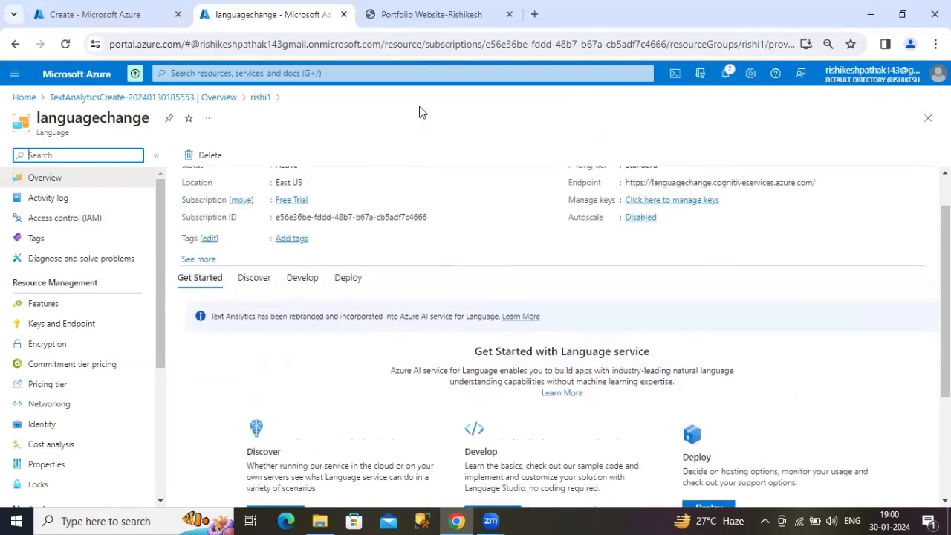
{"action": "left_click", "coordinate": [422, 112]}
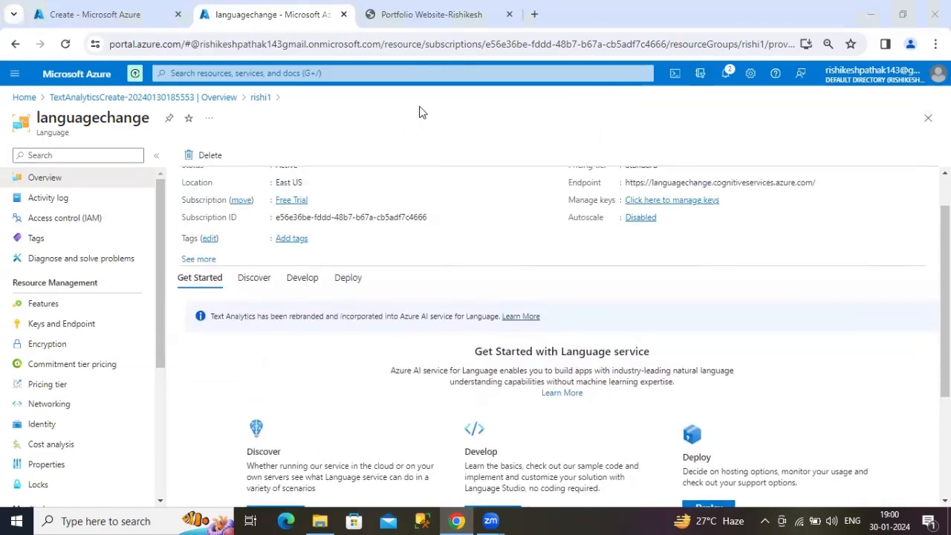
{"action": "scroll", "coordinate": [422, 112], "scroll_direction": "down", "scroll_amount": 2}
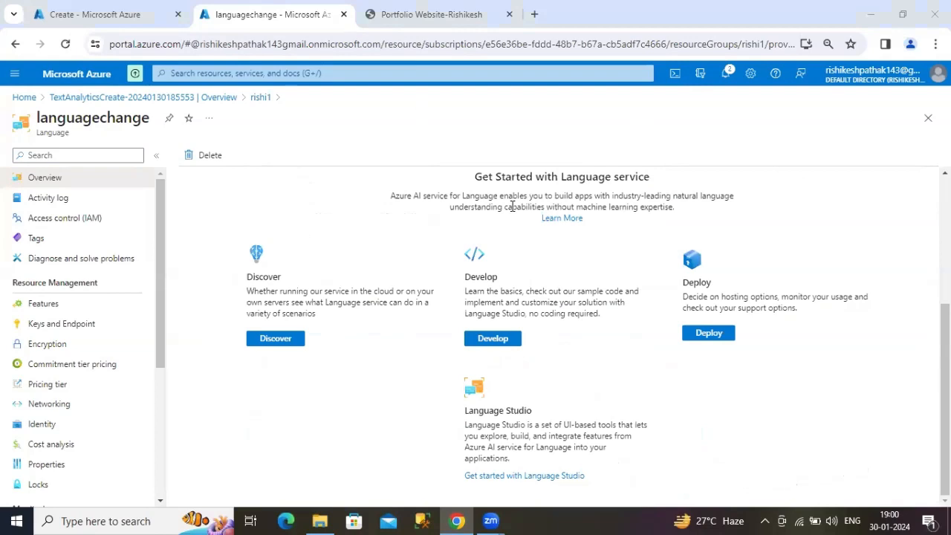
{"action": "scroll", "coordinate": [513, 207], "scroll_direction": "up", "scroll_amount": 1}
{"action": "scroll", "coordinate": [512, 207], "scroll_direction": "down", "scroll_amount": 1}
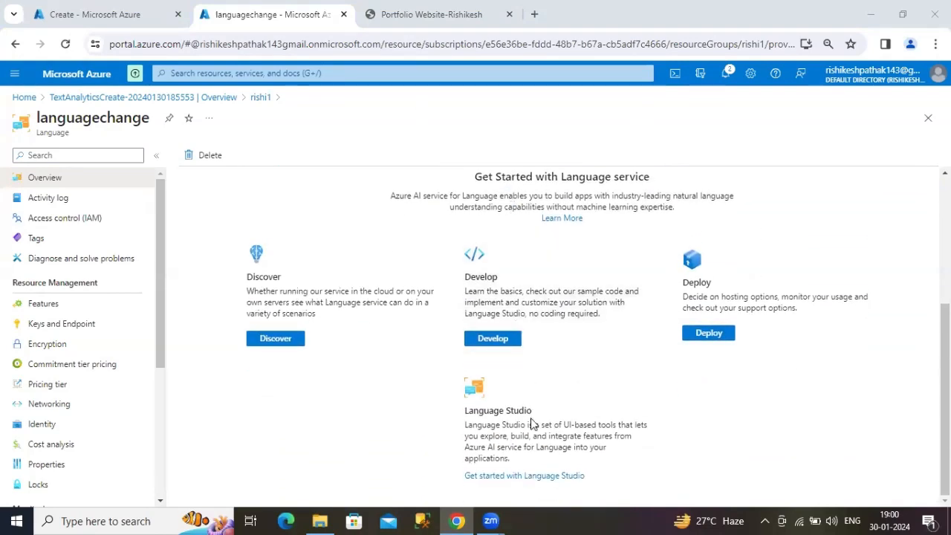
{"action": "left_click", "coordinate": [531, 476]}
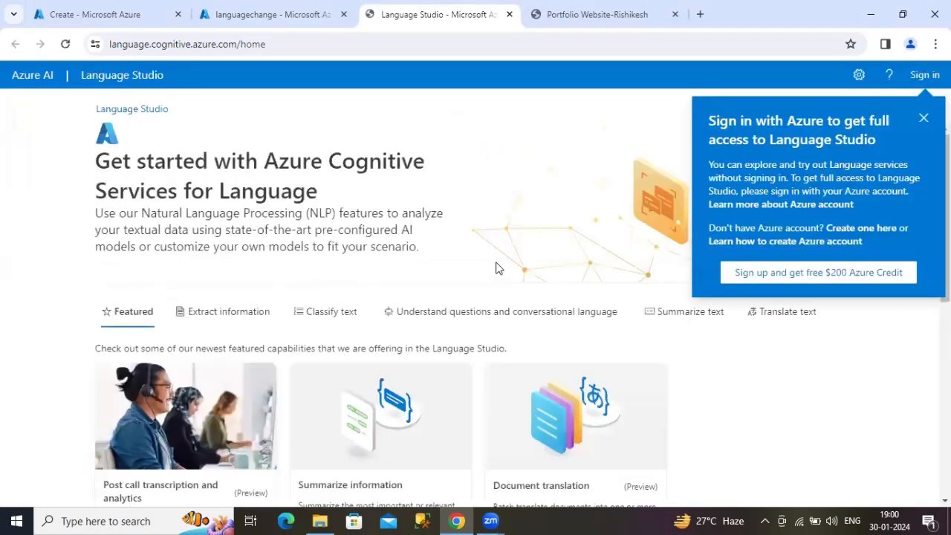
Sign in to Language Studio with the Azure account and dismiss the welcome introduction
{"action": "scroll", "coordinate": [365, 303], "scroll_direction": "down", "scroll_amount": 3}
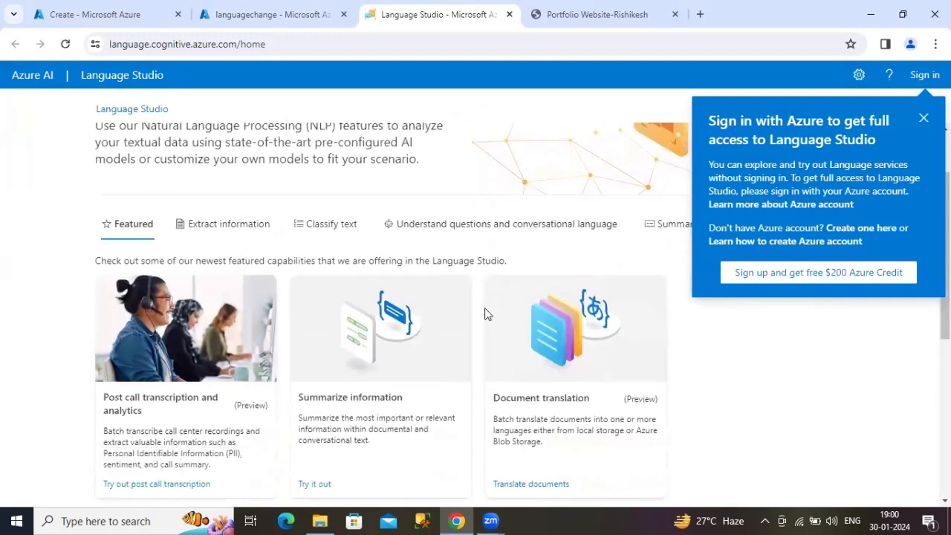
{"action": "scroll", "coordinate": [483, 314], "scroll_direction": "down", "scroll_amount": 2}
{"action": "scroll", "coordinate": [484, 314], "scroll_direction": "up", "scroll_amount": 3}
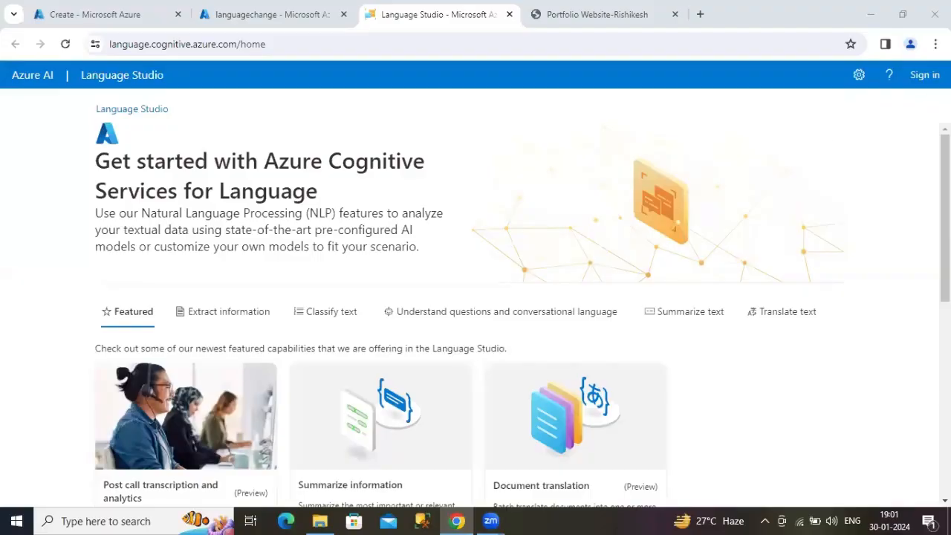
{"action": "left_click", "coordinate": [925, 75]}
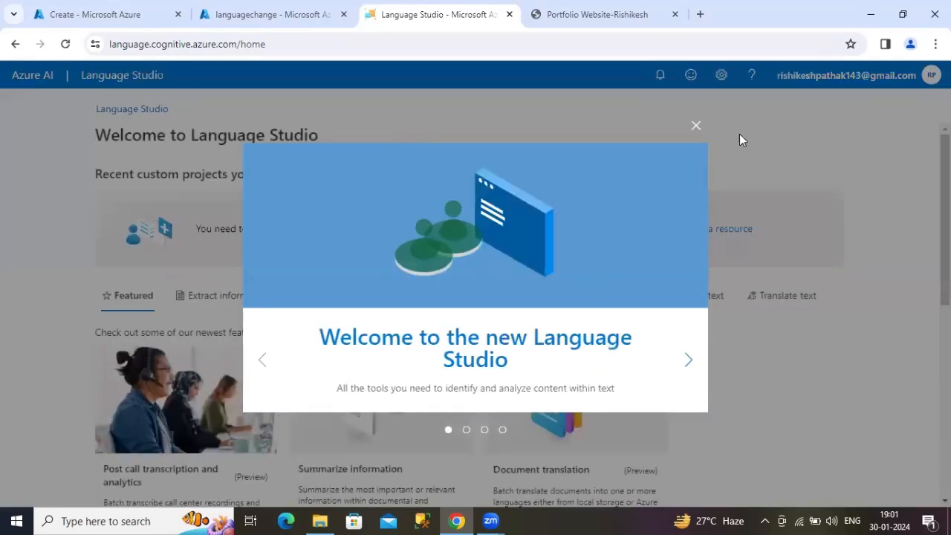
{"action": "left_click", "coordinate": [696, 126]}
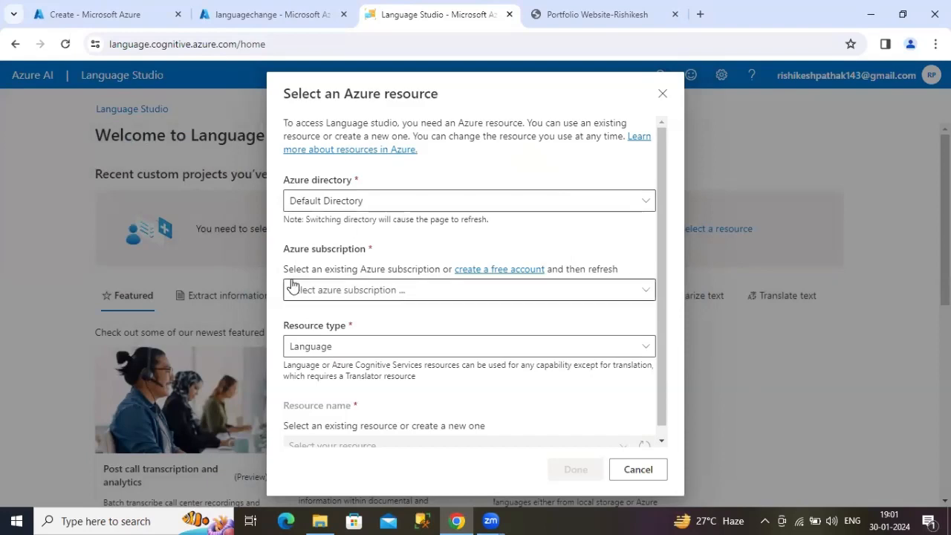
Connect Language Studio to the languagechange Language resource under the Free Trial subscription and finish the resource selection
{"action": "left_click", "coordinate": [341, 291]}
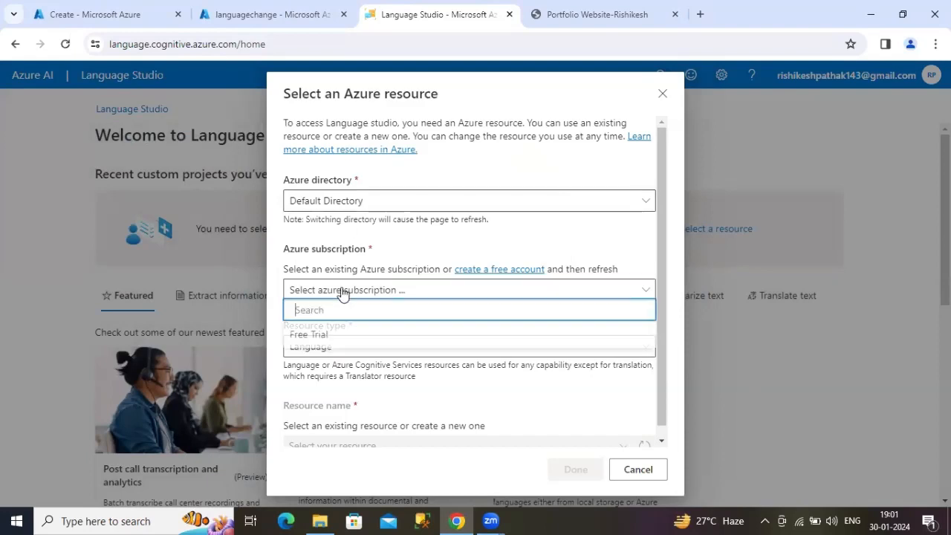
{"action": "left_click", "coordinate": [341, 334]}
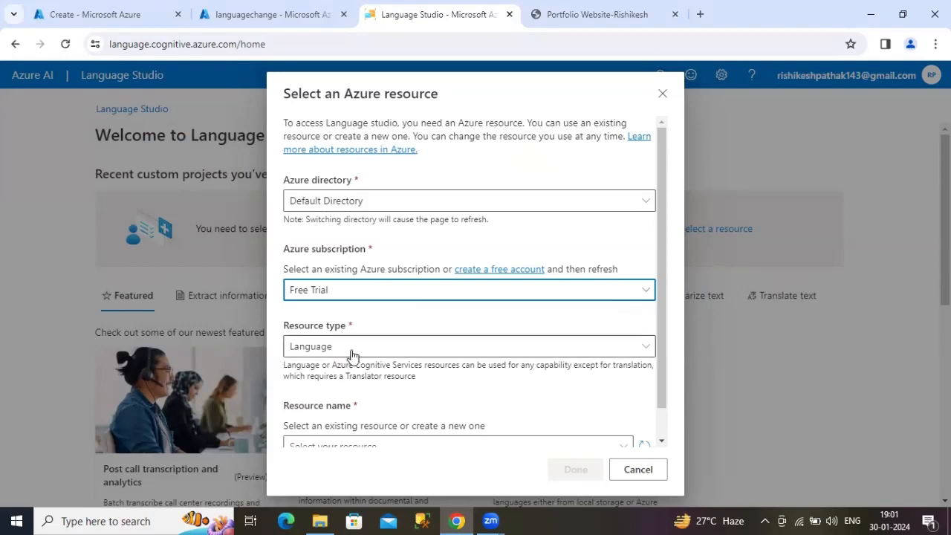
{"action": "scroll", "coordinate": [352, 356], "scroll_direction": "down", "scroll_amount": 2}
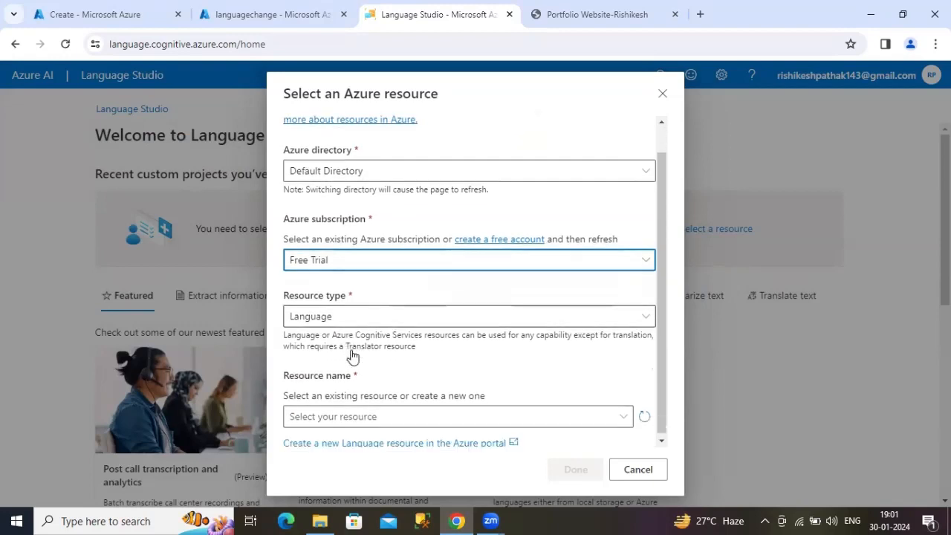
{"action": "left_click", "coordinate": [353, 417]}
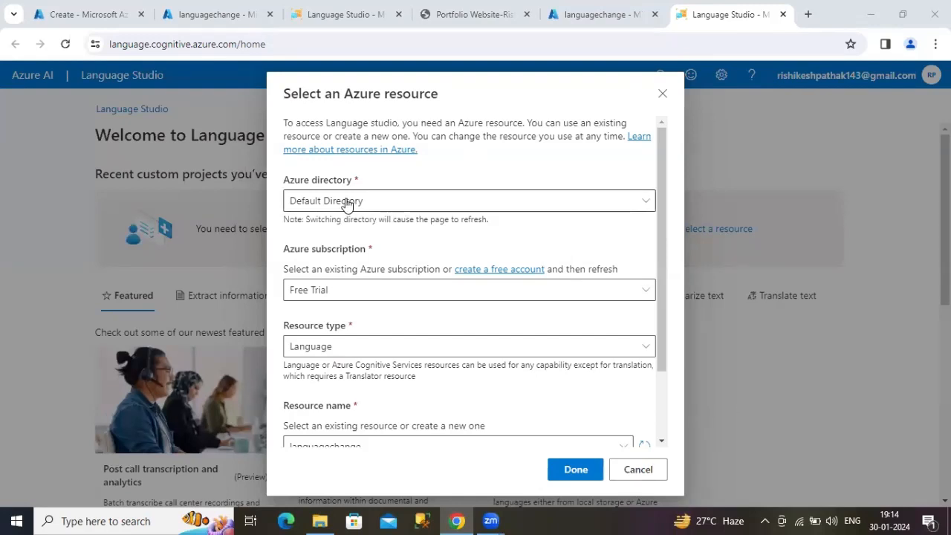
{"action": "scroll", "coordinate": [376, 214], "scroll_direction": "down", "scroll_amount": 2}
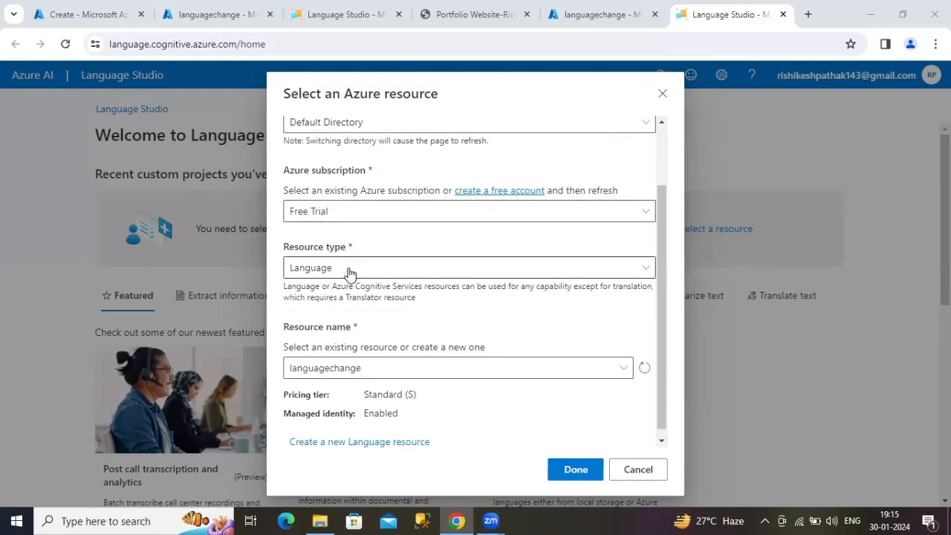
{"action": "scroll", "coordinate": [349, 273], "scroll_direction": "down", "scroll_amount": 1}
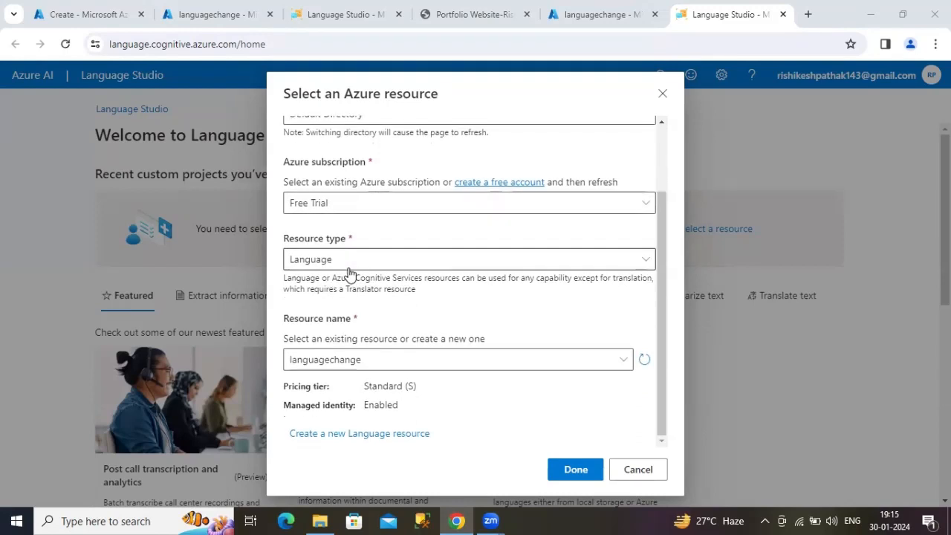
{"action": "left_click", "coordinate": [369, 360]}
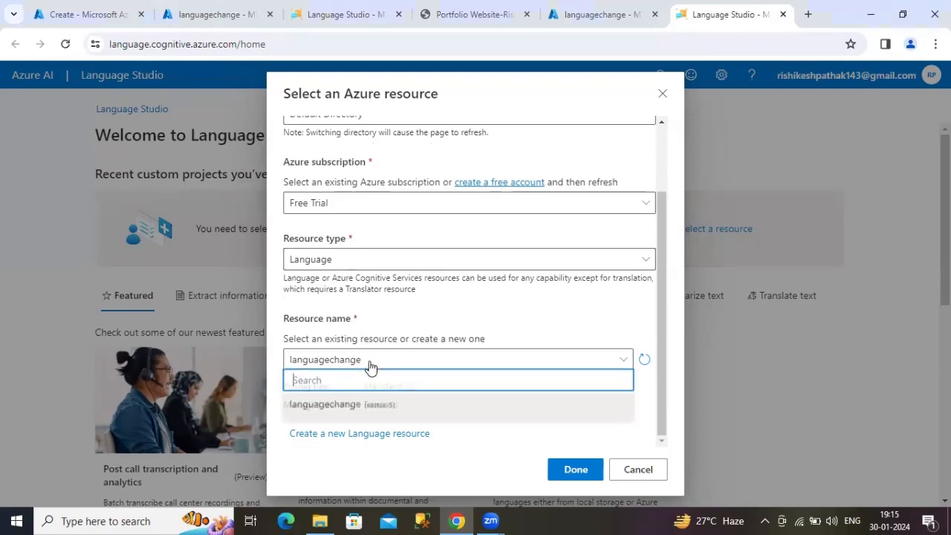
{"action": "left_click", "coordinate": [361, 408]}
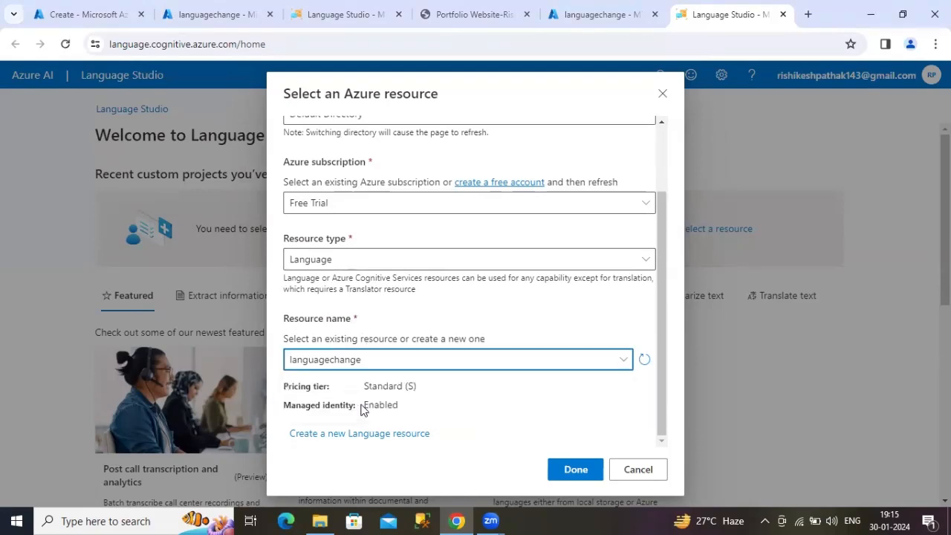
{"action": "left_click", "coordinate": [562, 471]}
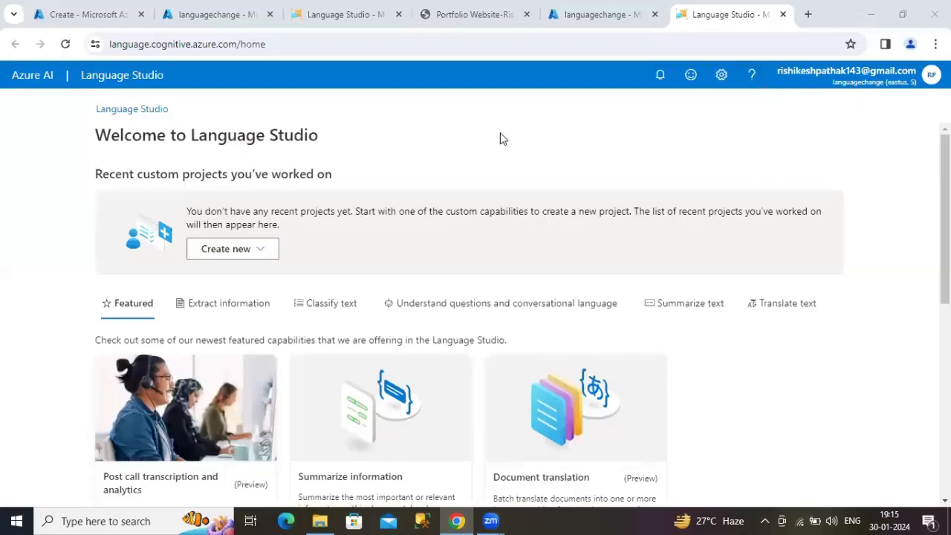
Start a new custom question answering project and dismiss the feedback survey
{"action": "left_click", "coordinate": [227, 251]}
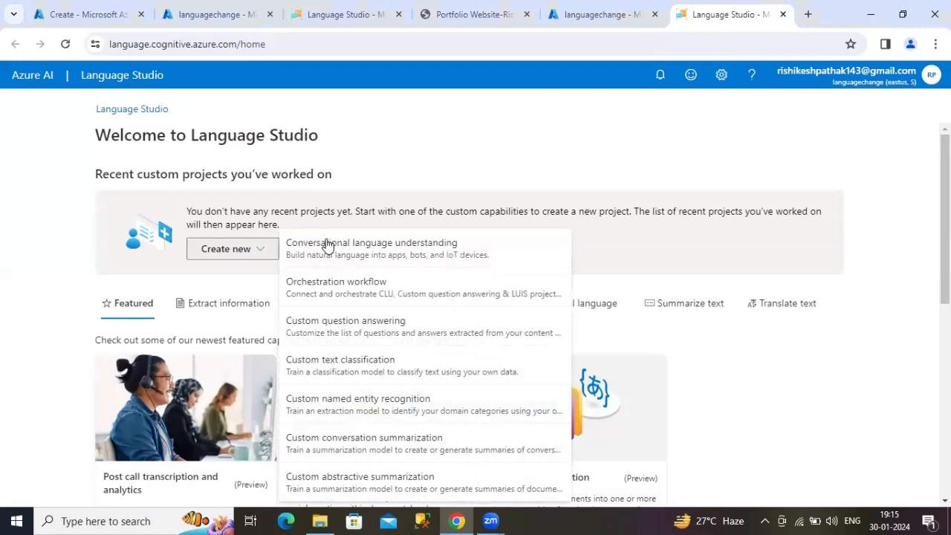
{"action": "left_click", "coordinate": [363, 325]}
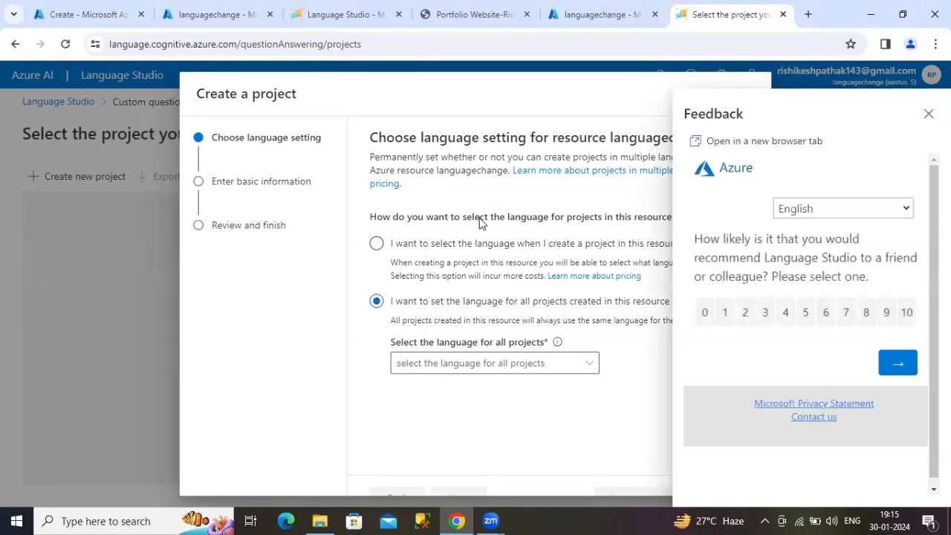
{"action": "left_click", "coordinate": [927, 113]}
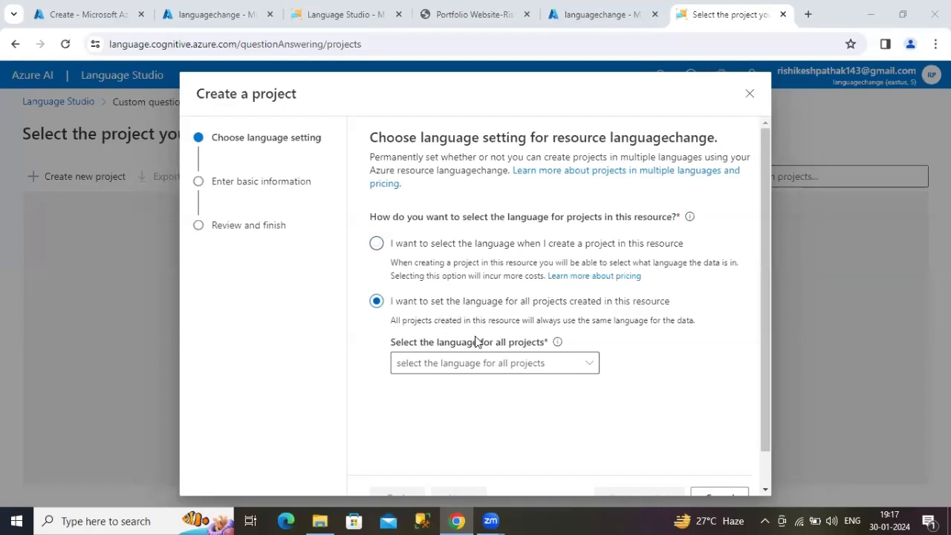
Set English as the language for all projects in this resource and continue to the basic information
{"action": "left_click", "coordinate": [468, 366]}
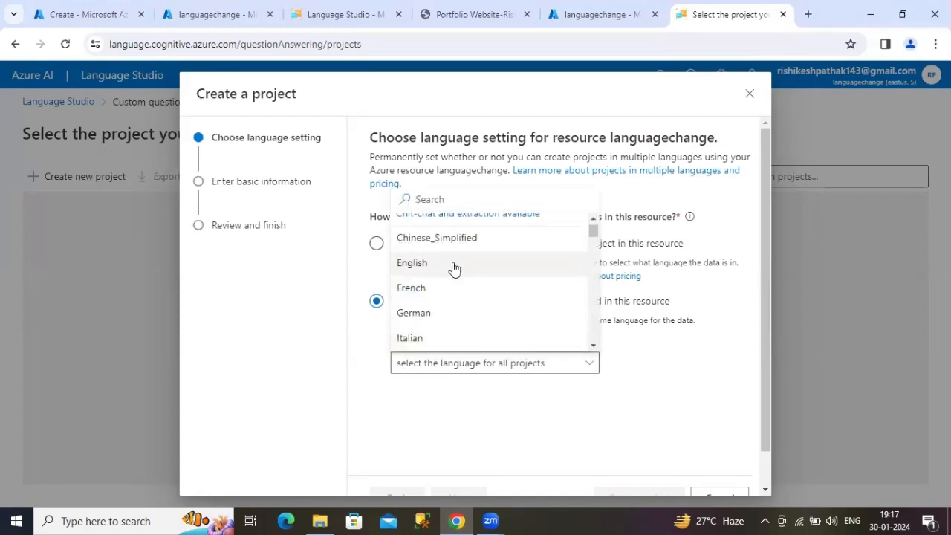
{"action": "left_click", "coordinate": [454, 264]}
{"action": "scroll", "coordinate": [510, 414], "scroll_direction": "down", "scroll_amount": 1}
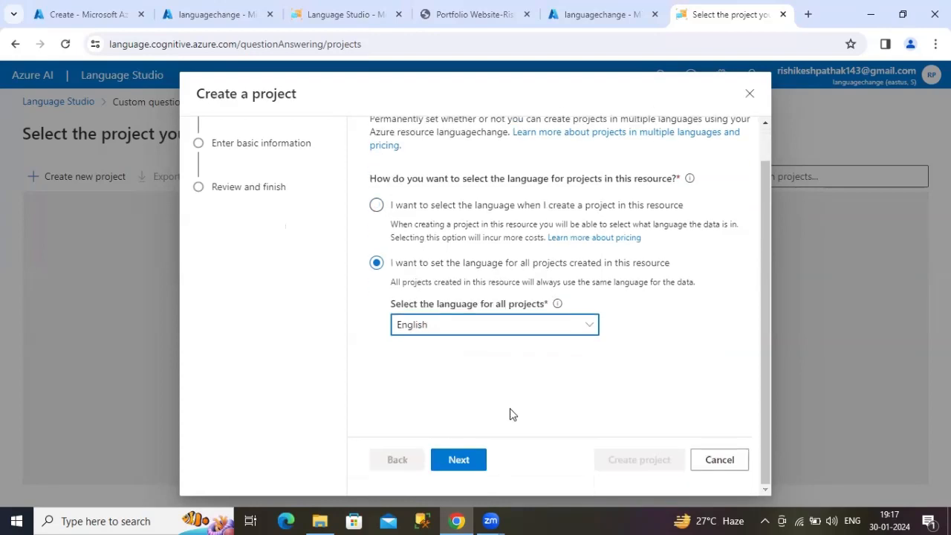
{"action": "left_click", "coordinate": [458, 459]}
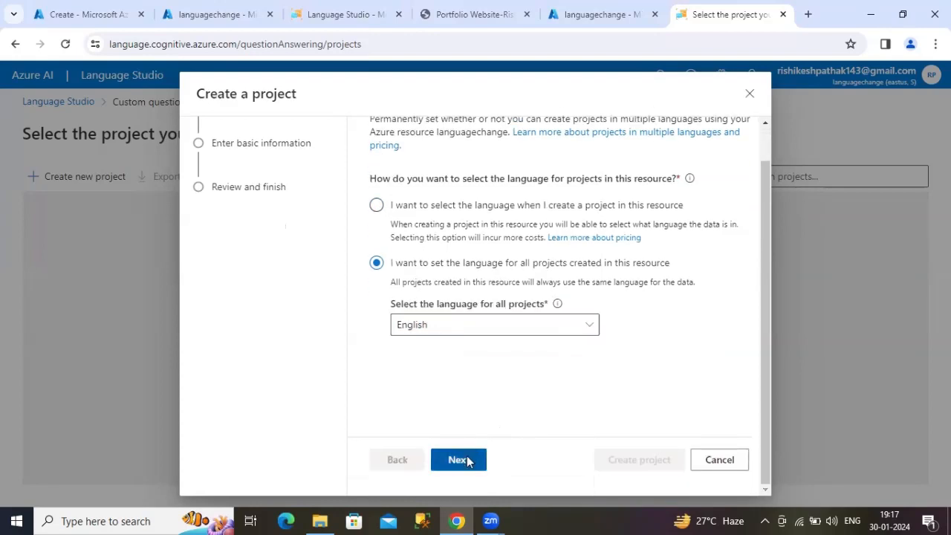
Name the question answering project Portfolio
{"action": "left_click", "coordinate": [501, 311]}
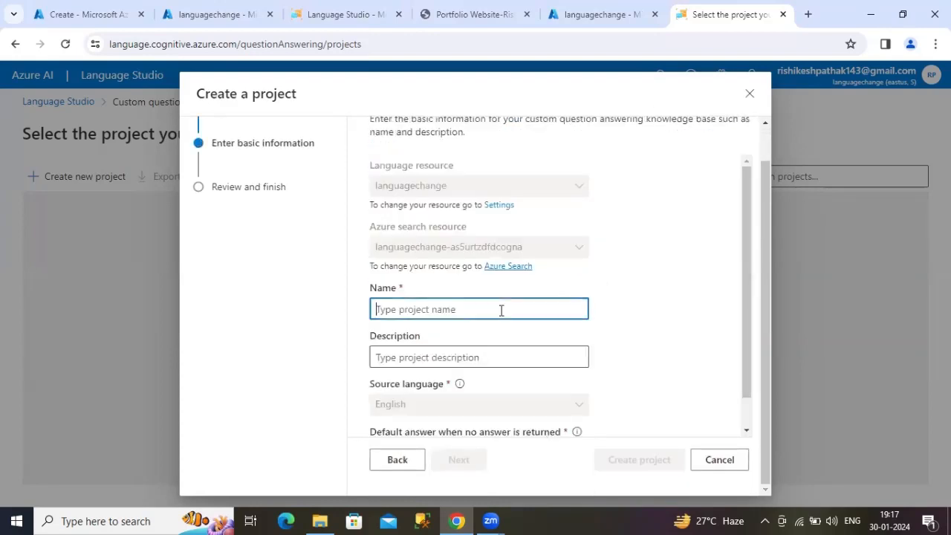
{"action": "scroll", "coordinate": [531, 229], "scroll_direction": "up", "scroll_amount": 1}
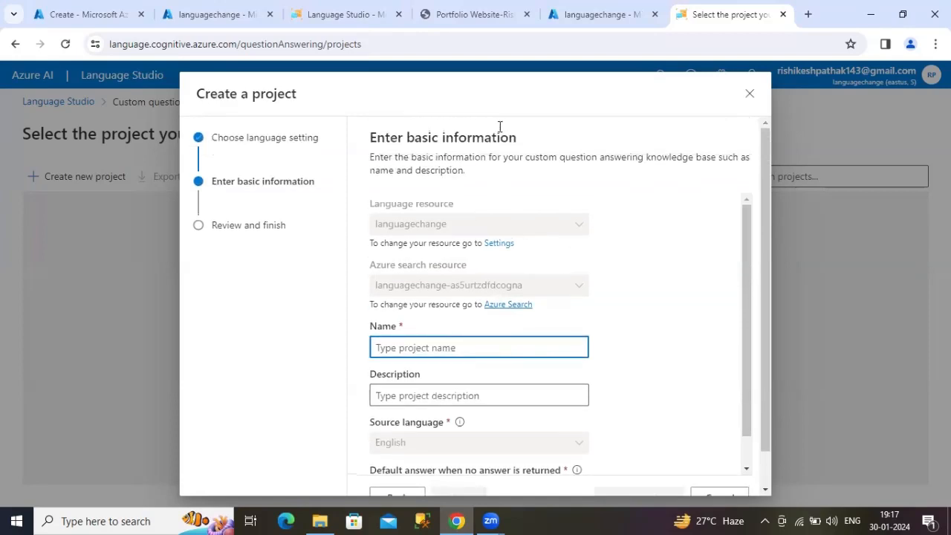
{"action": "left_click", "coordinate": [497, 92]}
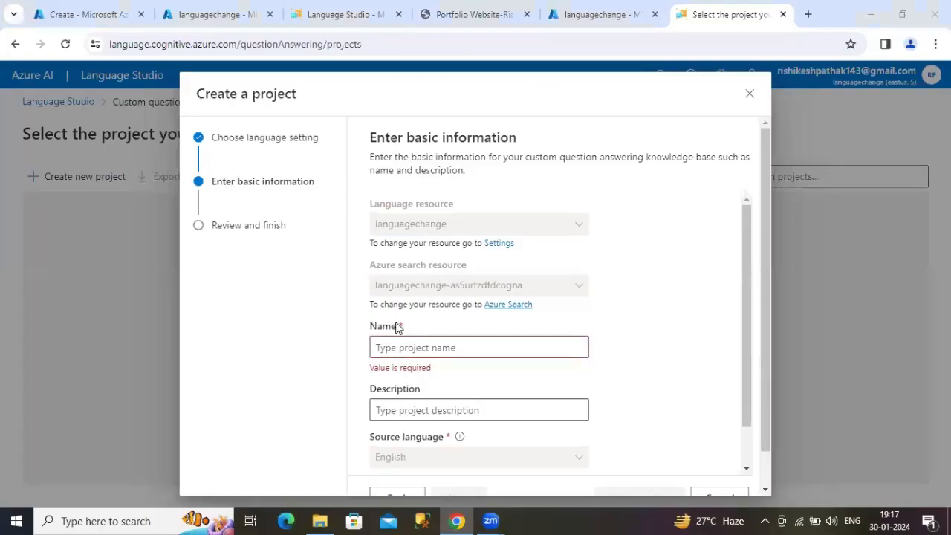
{"action": "left_click", "coordinate": [400, 346]}
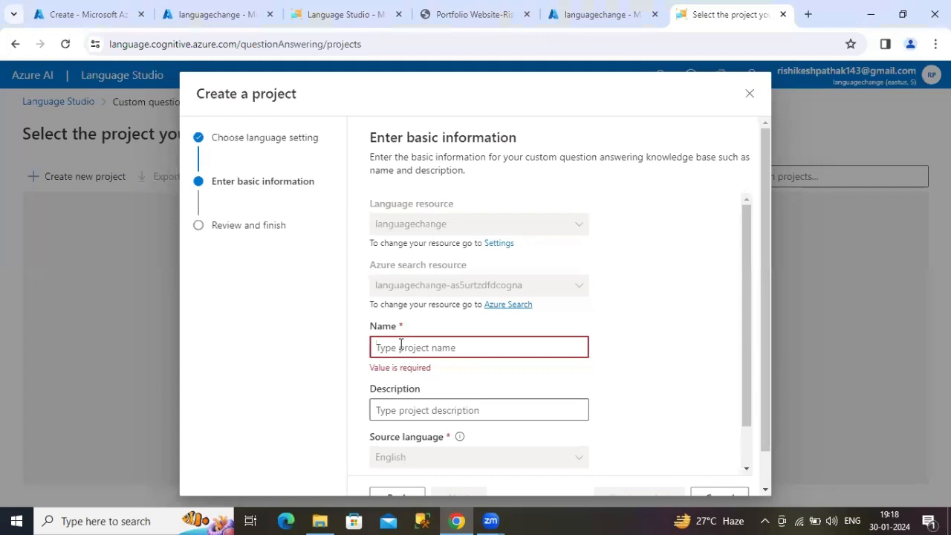
{"action": "type", "text": "Port"}
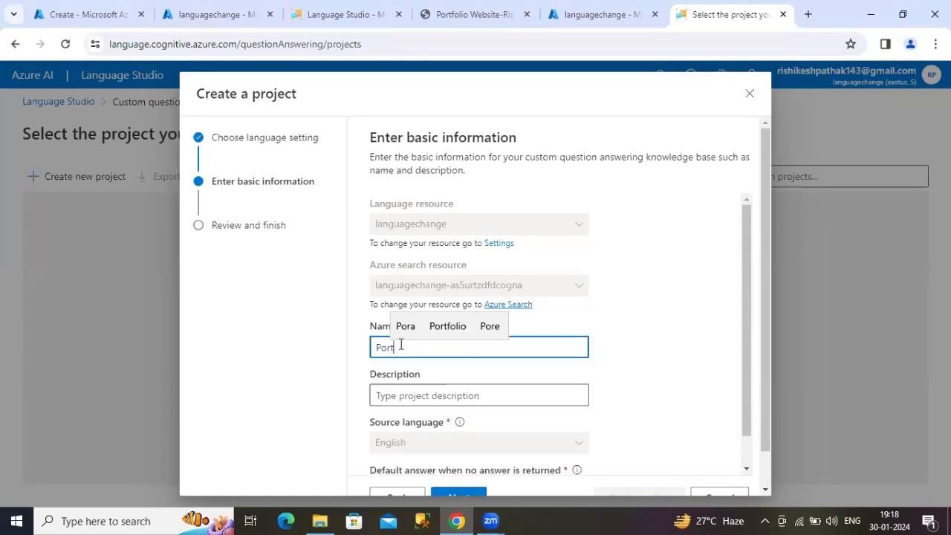
{"action": "type", "text": "folio"}
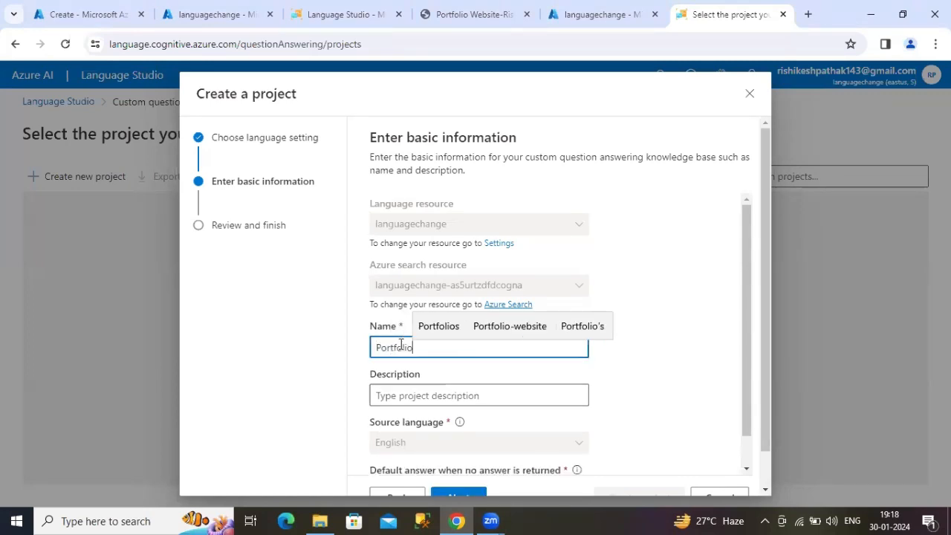
Enter "Education domain" as the project description
{"action": "left_click", "coordinate": [400, 396]}
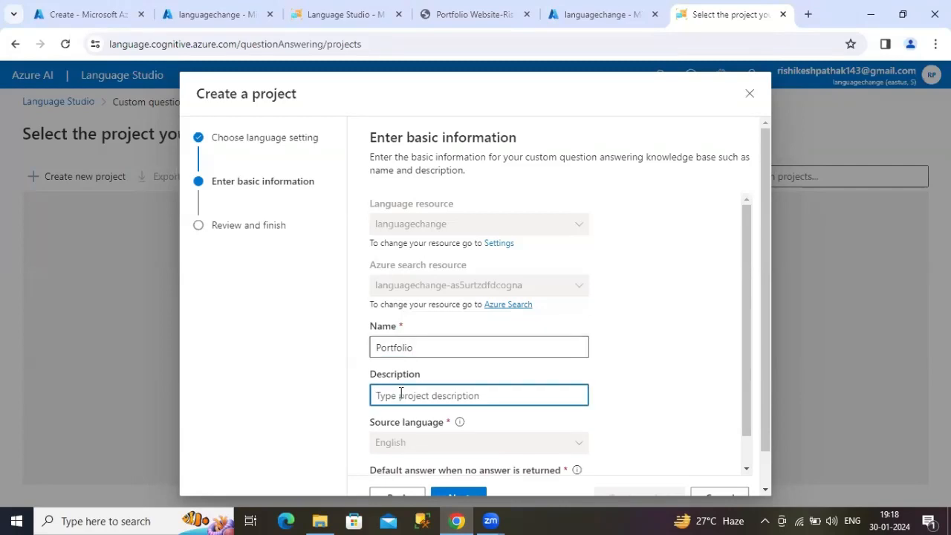
{"action": "type", "text": "edu"}
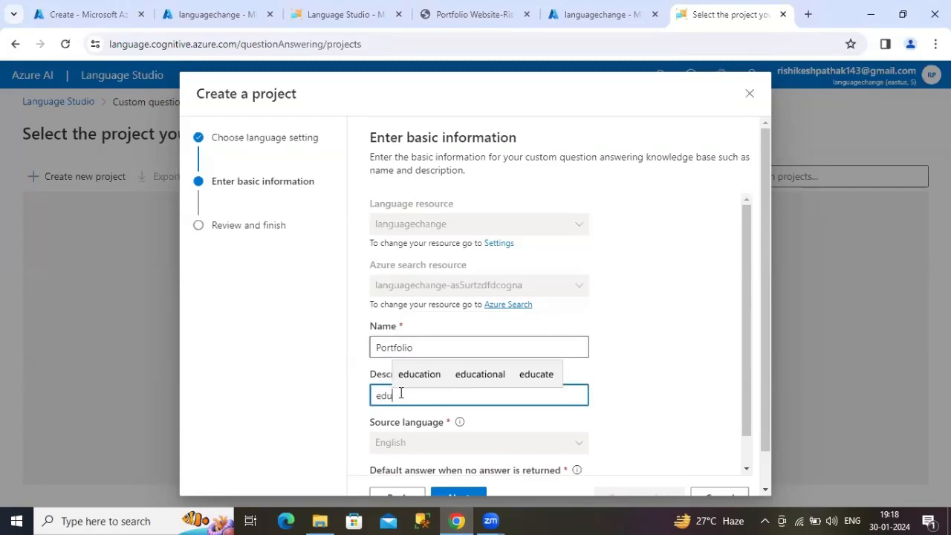
{"action": "key", "text": "BackSpace"}
{"action": "key", "text": "BackSpace"}
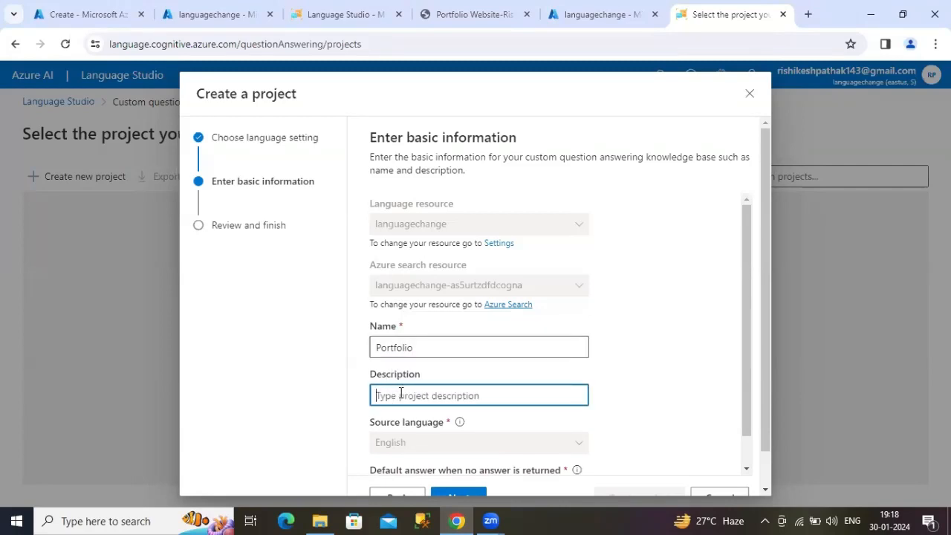
{"action": "type", "text": "Educa"}
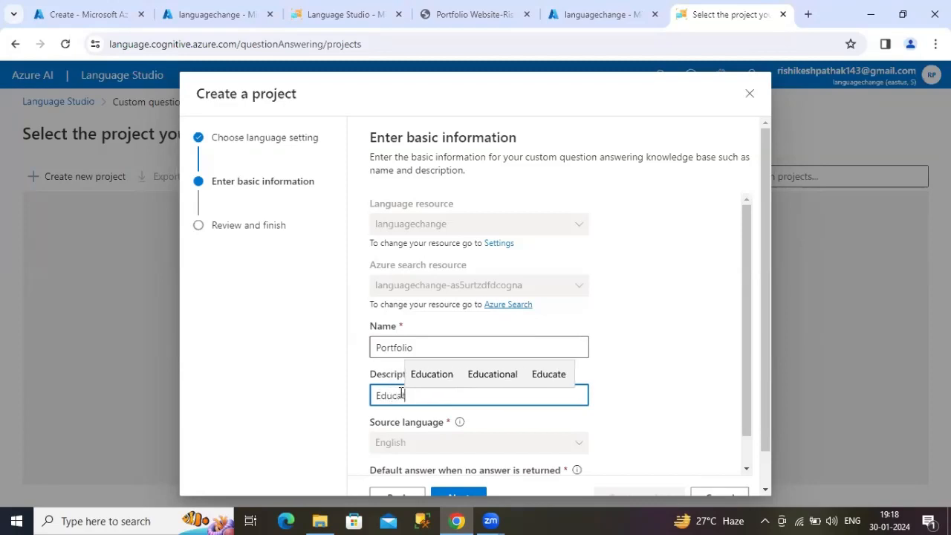
{"action": "type", "text": "tion"}
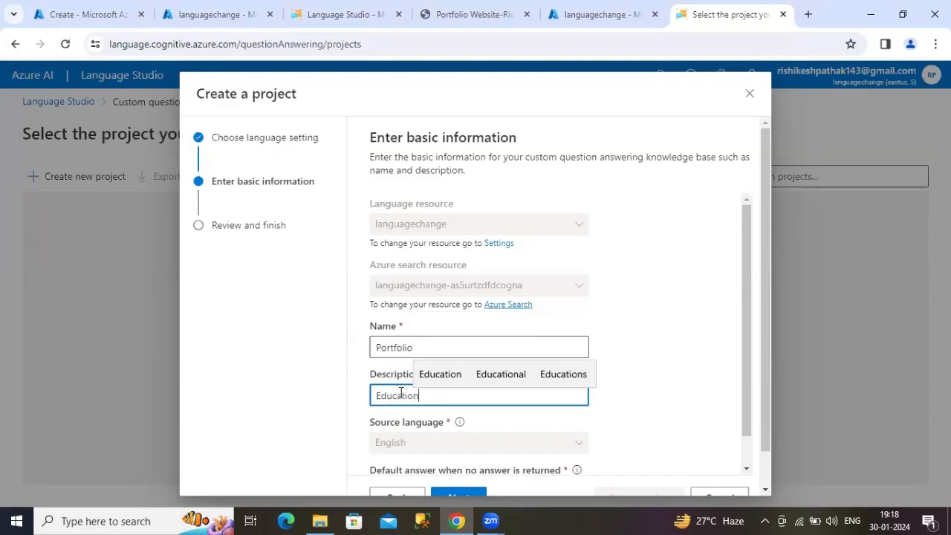
{"action": "type", "text": " domain"}
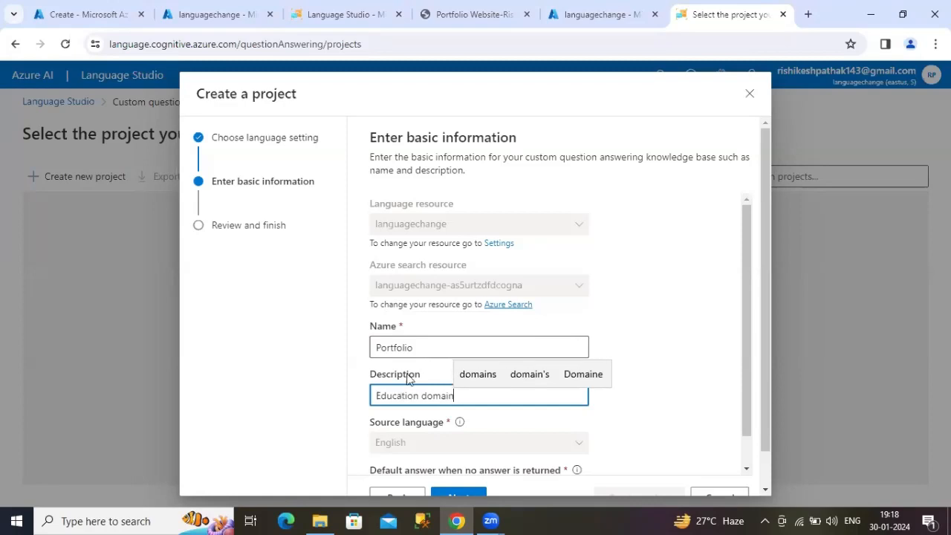
Keep the default answer "No answer found", proceed to the review and create the Portfolio project
{"action": "scroll", "coordinate": [407, 375], "scroll_direction": "down", "scroll_amount": 1}
{"action": "scroll", "coordinate": [432, 411], "scroll_direction": "down", "scroll_amount": 1}
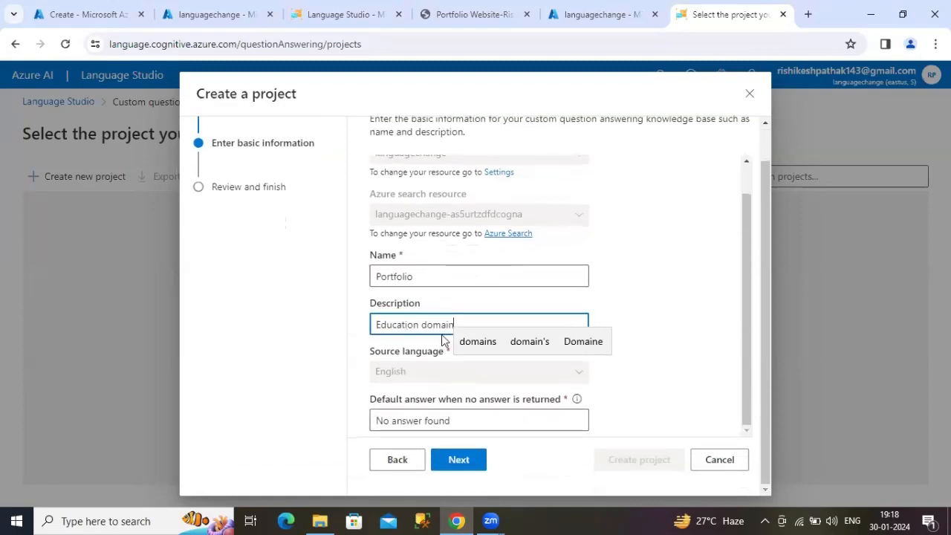
{"action": "left_click", "coordinate": [459, 460]}
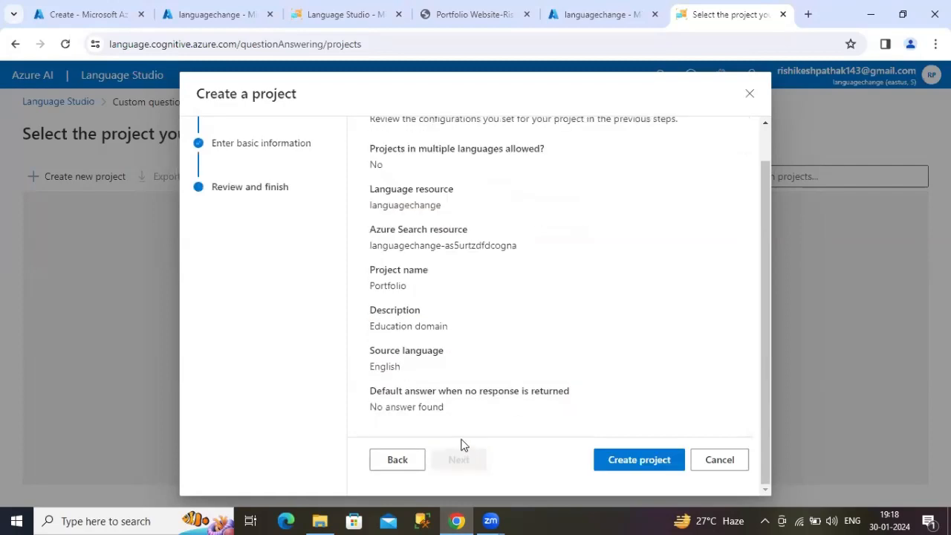
{"action": "left_click", "coordinate": [641, 460]}
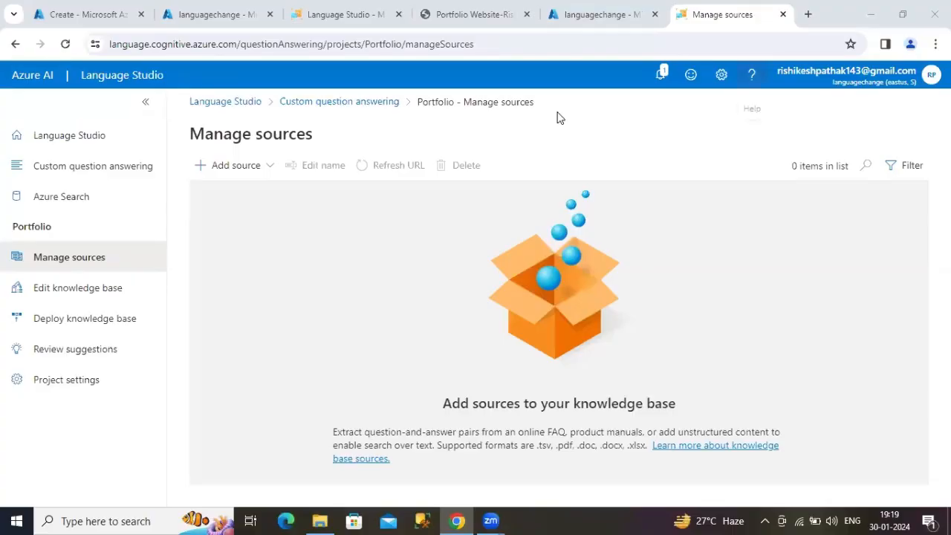
Start a new file source for the Portfolio project and name it portfolio
{"action": "left_click", "coordinate": [226, 164]}
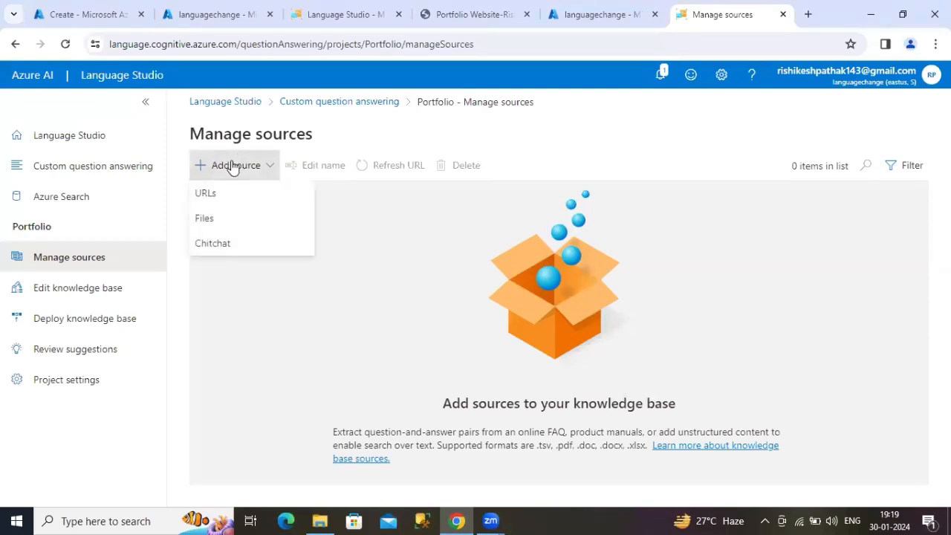
{"action": "left_click", "coordinate": [211, 219]}
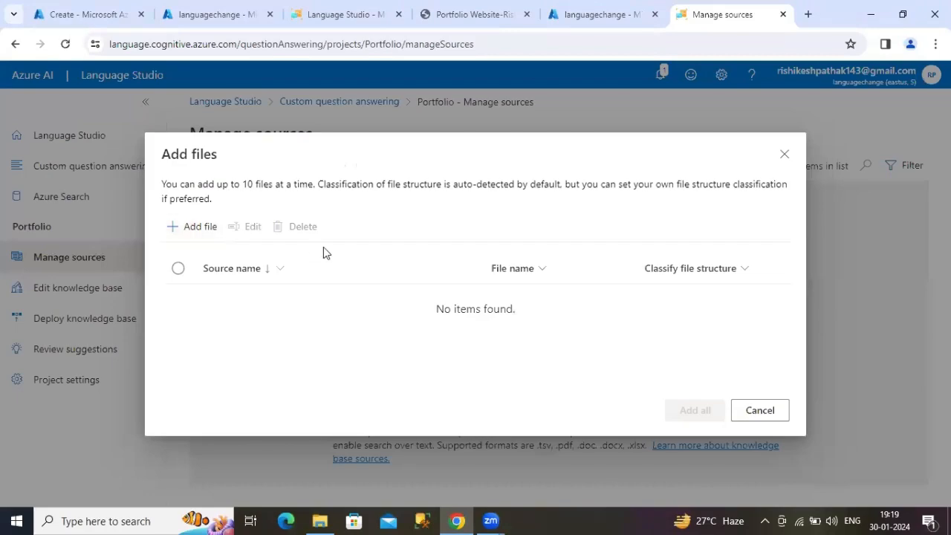
{"action": "left_click", "coordinate": [208, 228]}
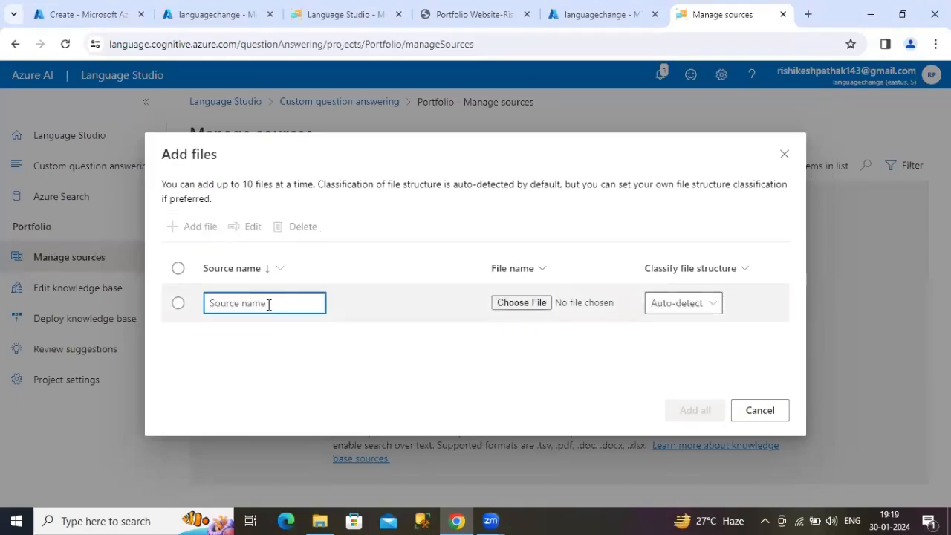
{"action": "type", "text": "portfolio"}
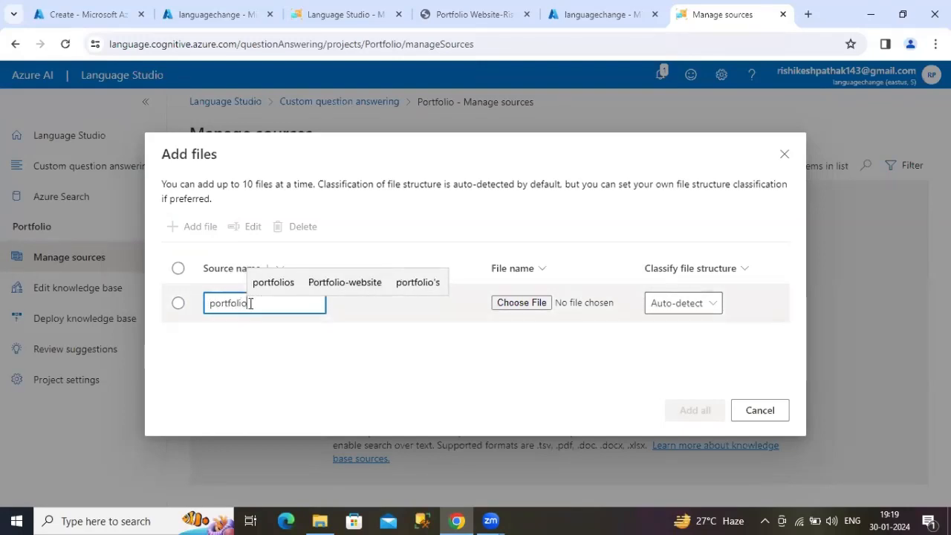
Choose the chatbot Excel file from the Desktop, add it with auto-detected file structure, and dismiss the guidance tips
{"action": "left_click", "coordinate": [506, 306]}
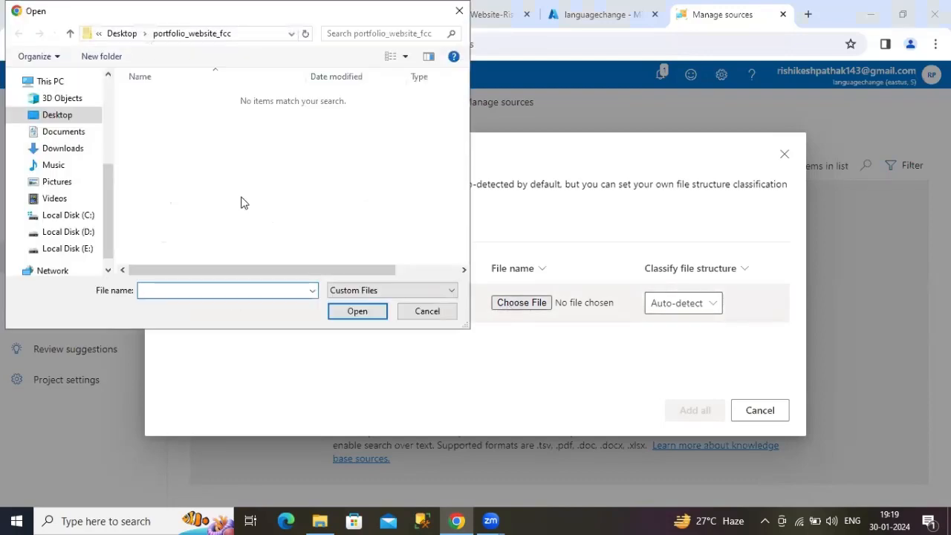
{"action": "left_click", "coordinate": [60, 117]}
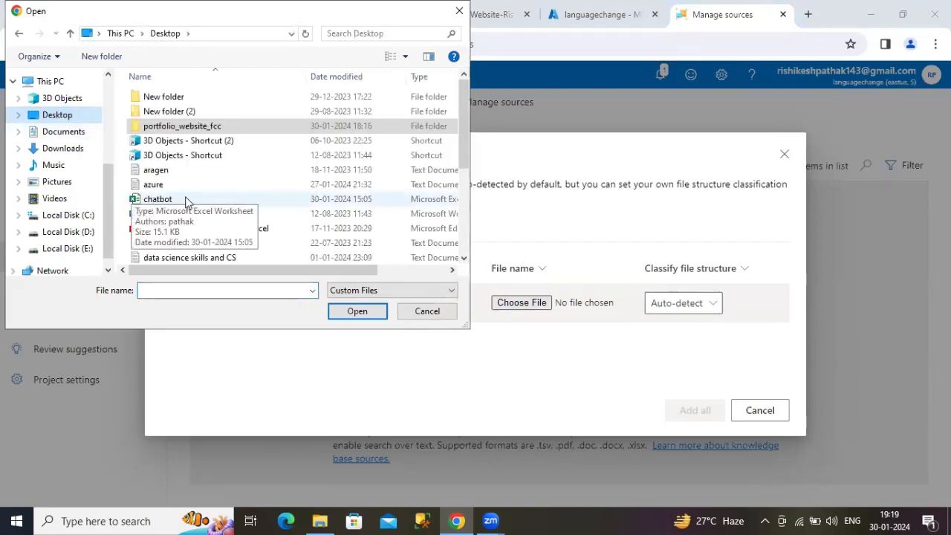
{"action": "left_click", "coordinate": [187, 201]}
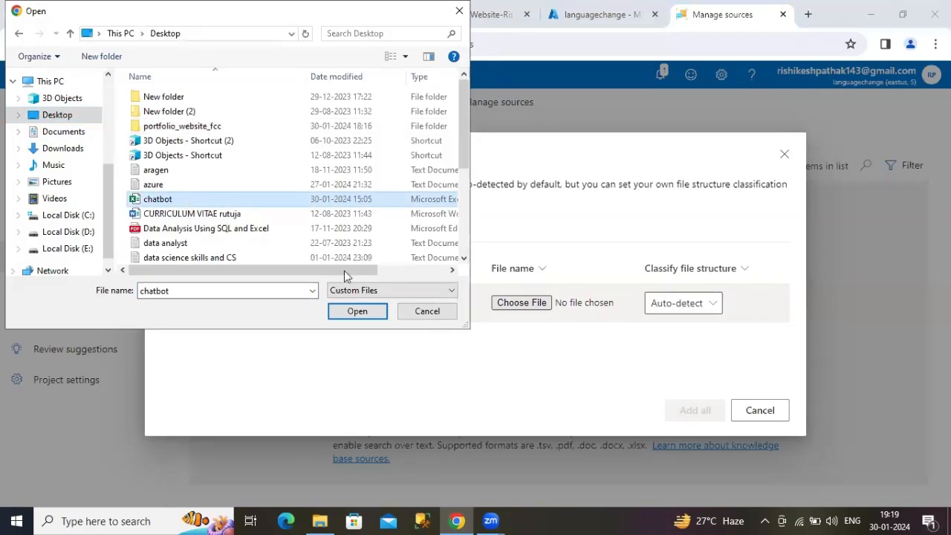
{"action": "left_click", "coordinate": [354, 313]}
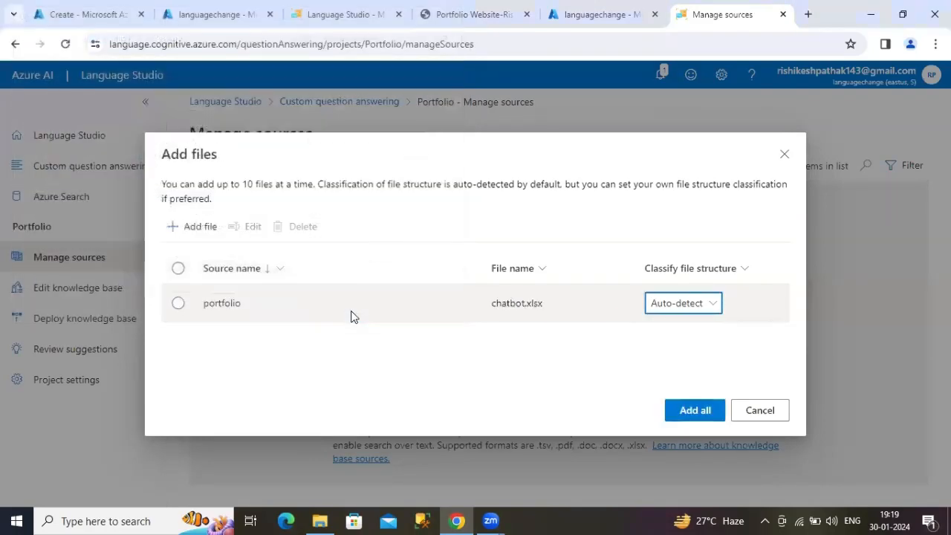
{"action": "left_click", "coordinate": [690, 411]}
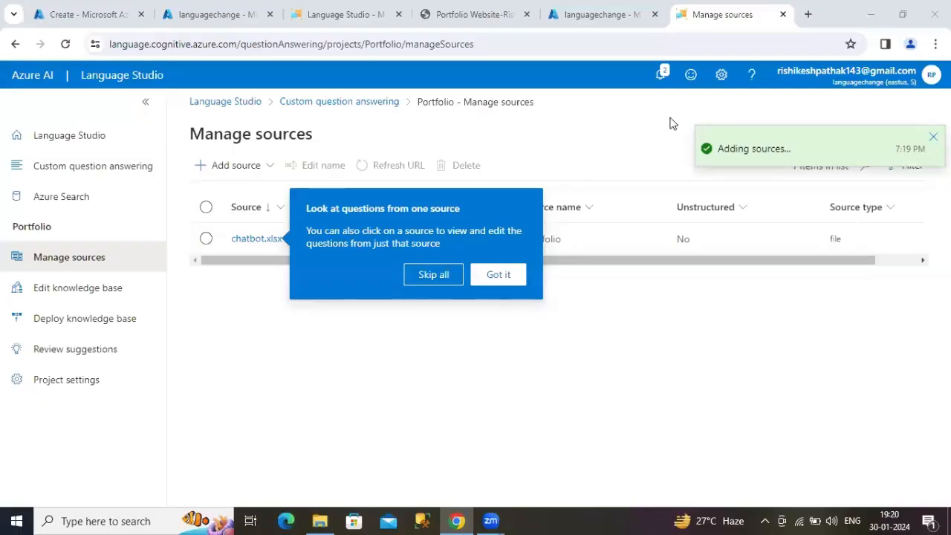
{"action": "left_click", "coordinate": [487, 275]}
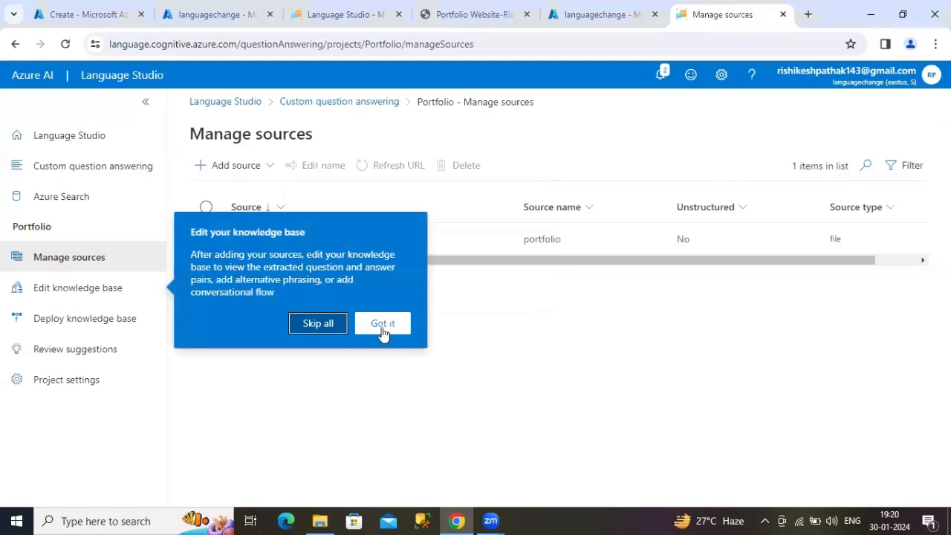
{"action": "left_click", "coordinate": [383, 325]}
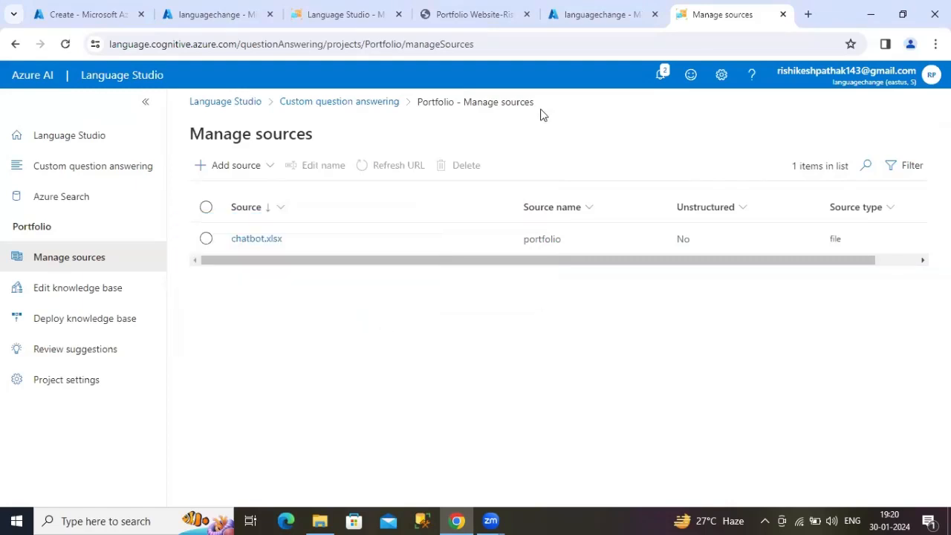
Open the chatbot.xlsx source in the knowledge base editor and review its extracted question and answer pairs
{"action": "left_click", "coordinate": [207, 239]}
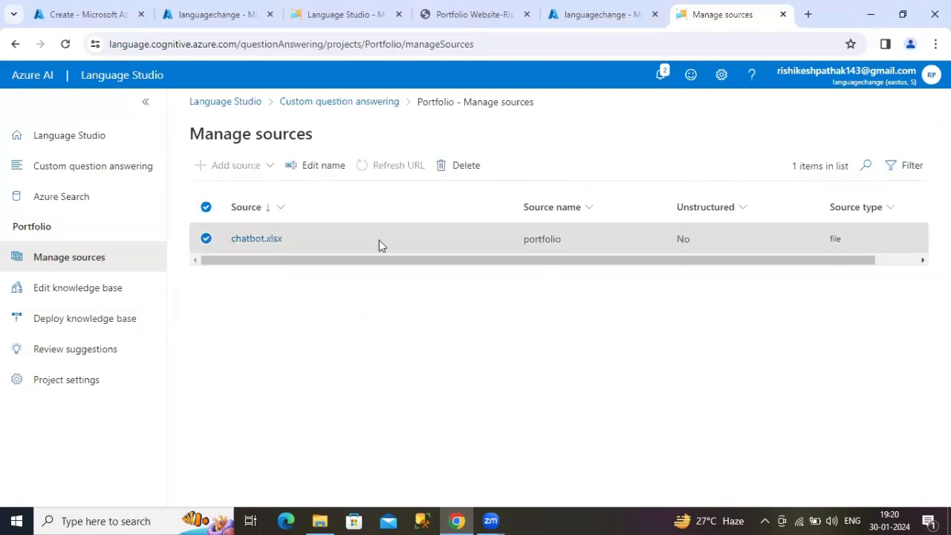
{"action": "left_click", "coordinate": [275, 238]}
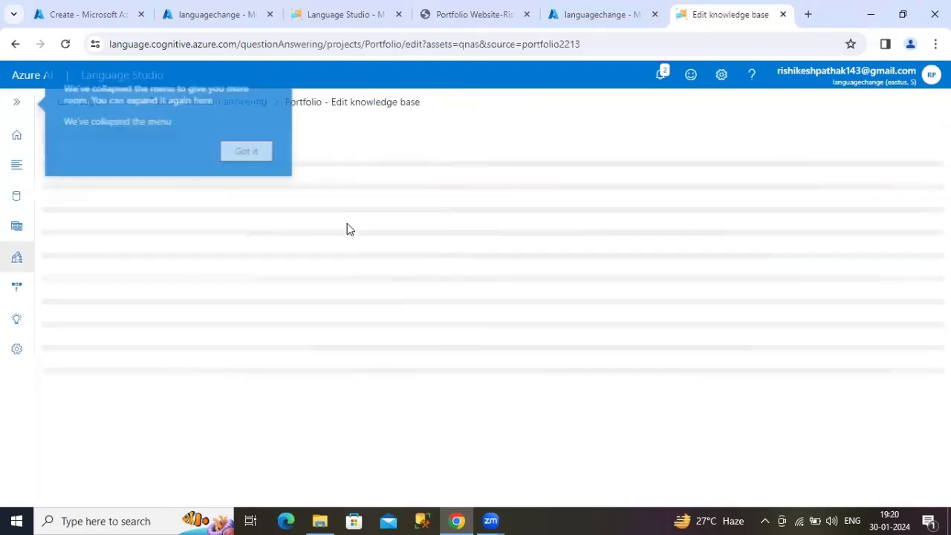
{"action": "left_click", "coordinate": [251, 153]}
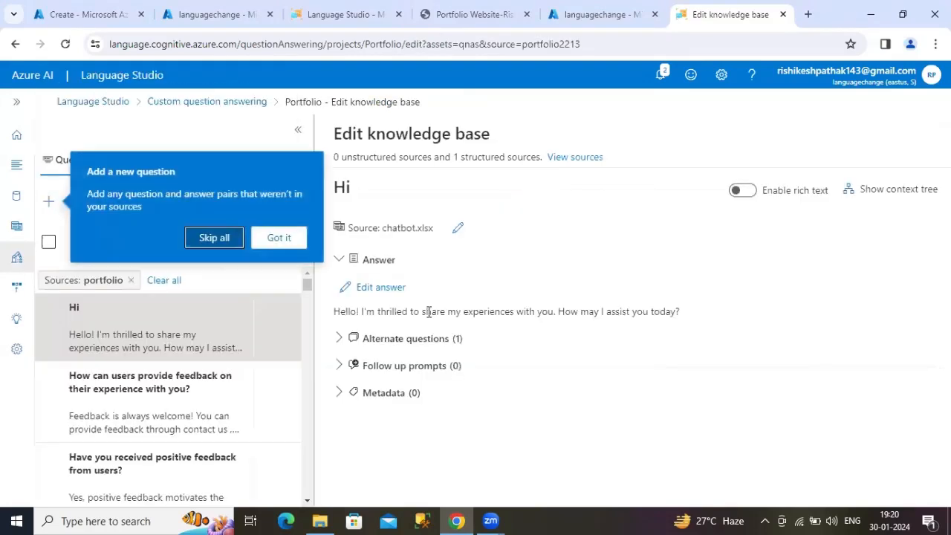
{"action": "left_click", "coordinate": [297, 237]}
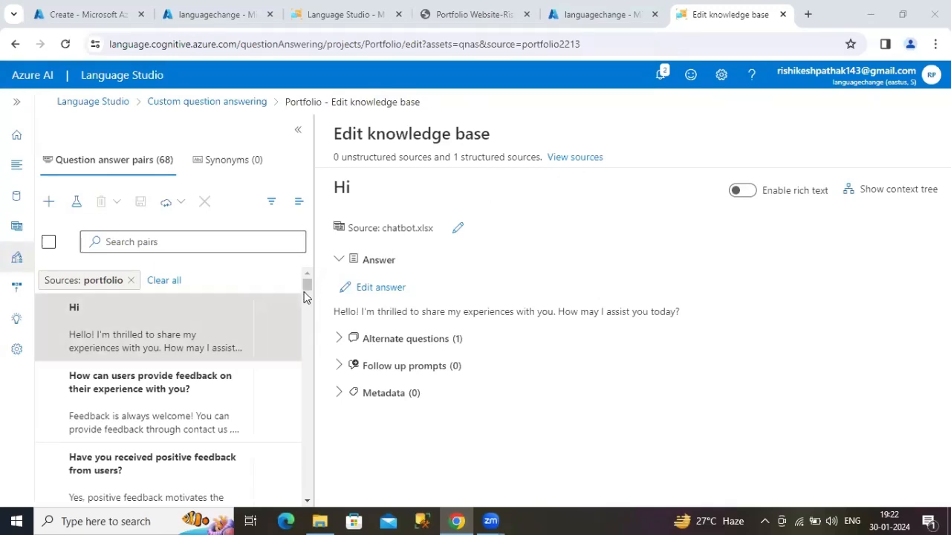
{"action": "mouse_move", "coordinate": [304, 294]}
{"action": "left_mouse_down"}
{"action": "mouse_move", "coordinate": [302, 333]}
{"action": "mouse_move", "coordinate": [304, 290]}
{"action": "left_mouse_up"}
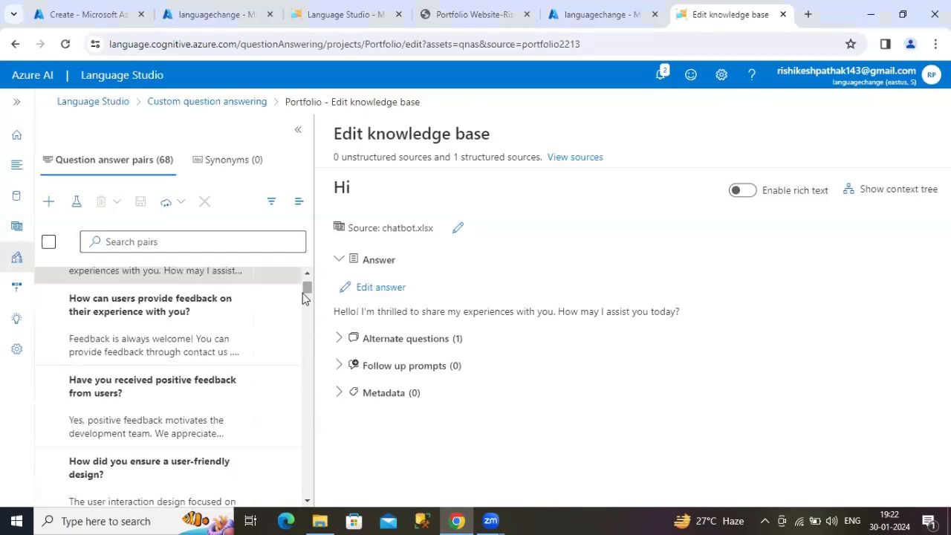
{"action": "scroll", "coordinate": [159, 318], "scroll_direction": "up", "scroll_amount": 2}
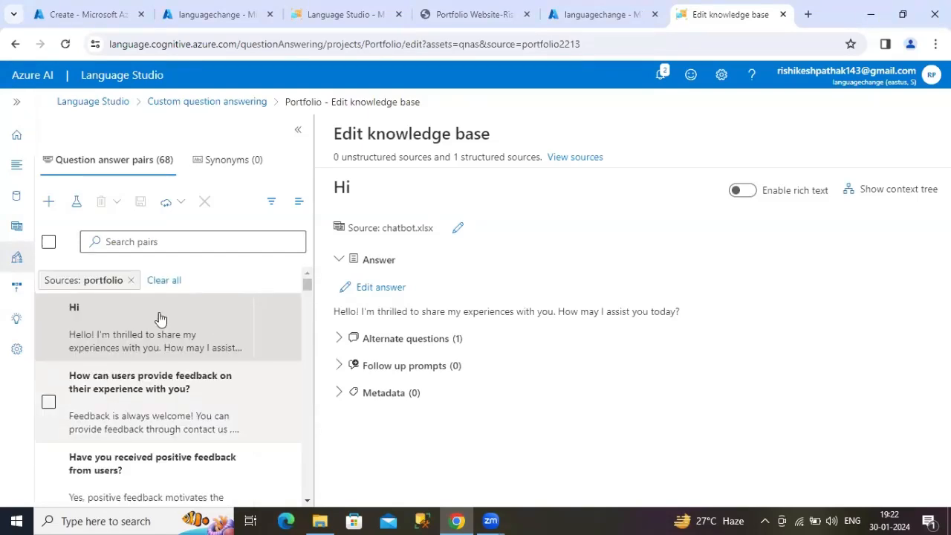
Deploy the Portfolio knowledge base and dismiss the guidance tips
{"action": "left_click", "coordinate": [18, 288]}
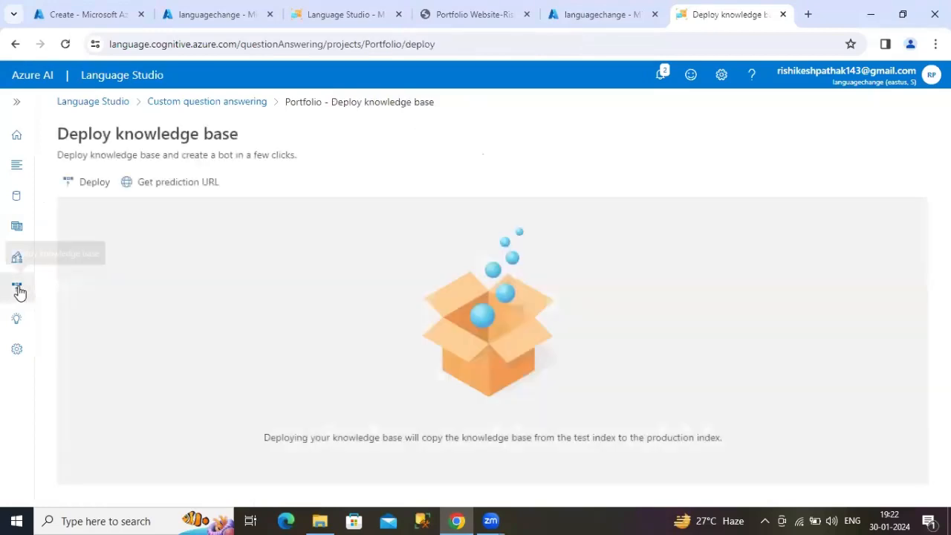
{"action": "left_click", "coordinate": [86, 188]}
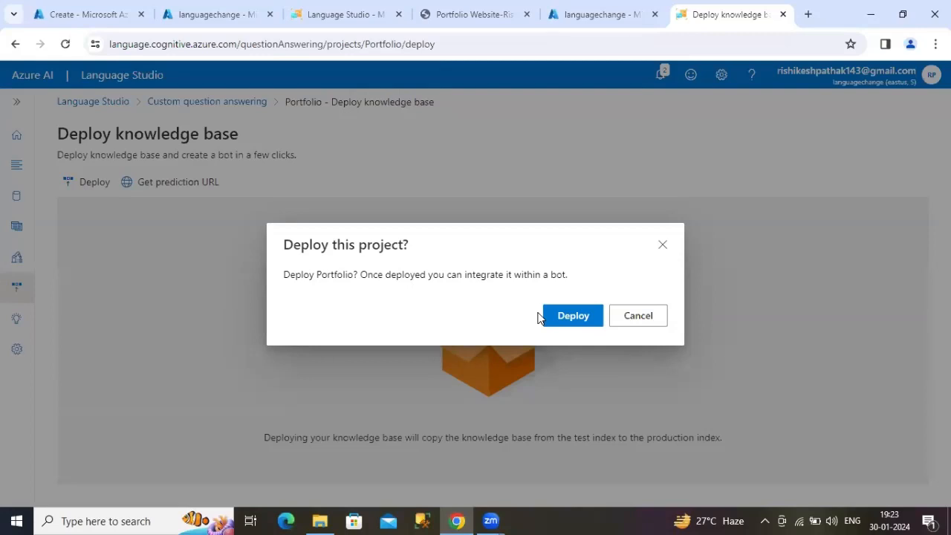
{"action": "left_click", "coordinate": [561, 319]}
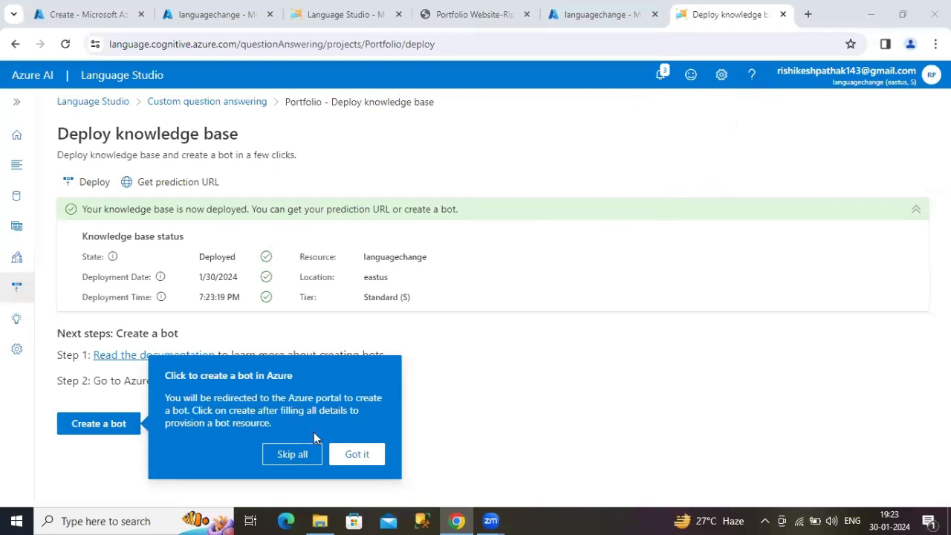
{"action": "left_click", "coordinate": [363, 452]}
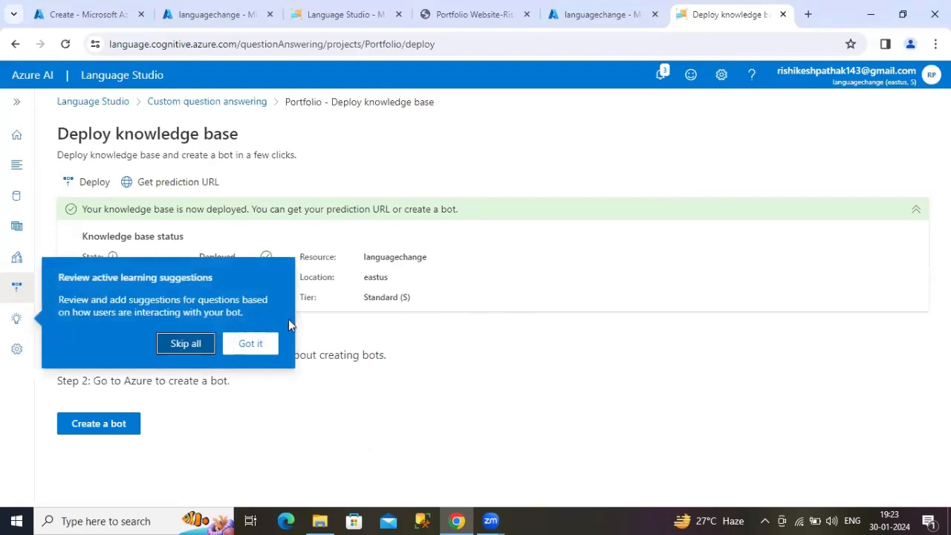
{"action": "left_click", "coordinate": [274, 340]}
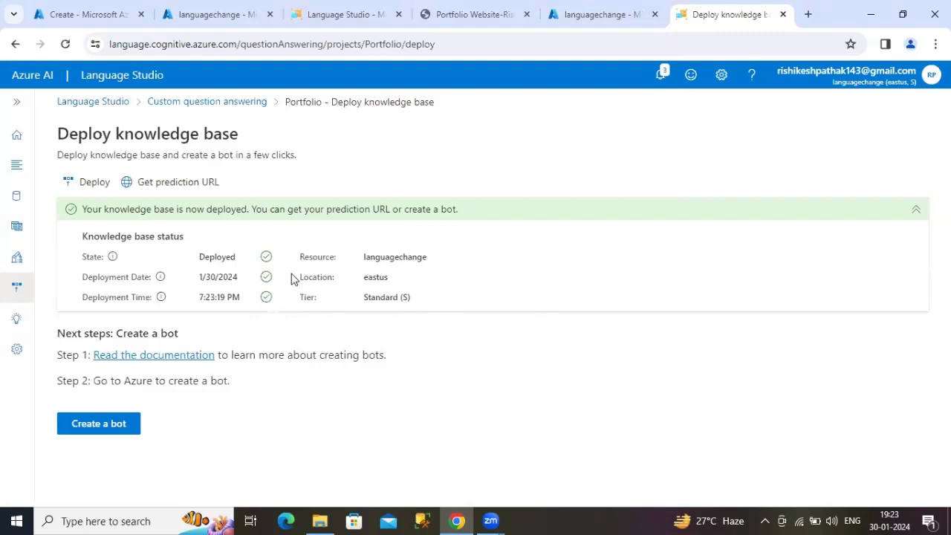
Start creating an Azure bot from the deployed project in resource group rishi1, keep the other basic settings, and continue to the web app settings
{"action": "left_click", "coordinate": [100, 424]}
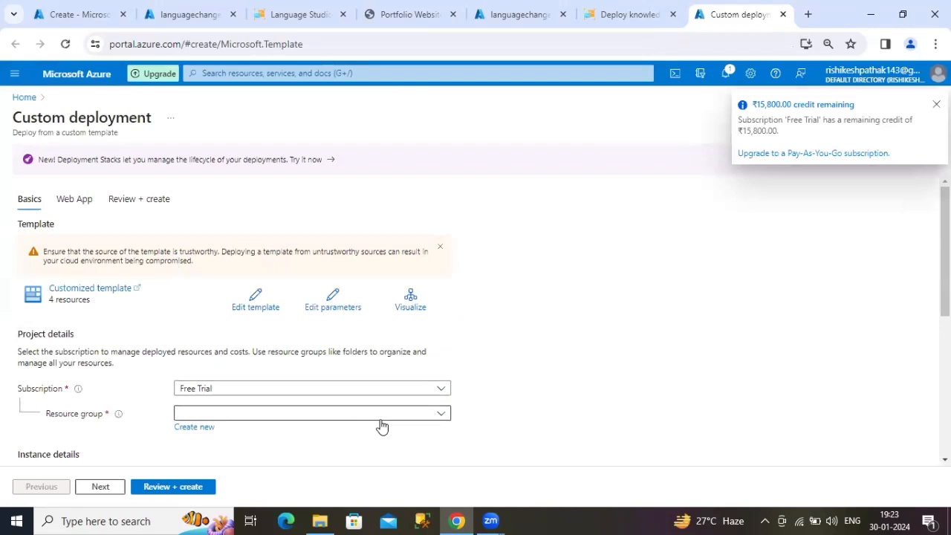
{"action": "left_click", "coordinate": [440, 418]}
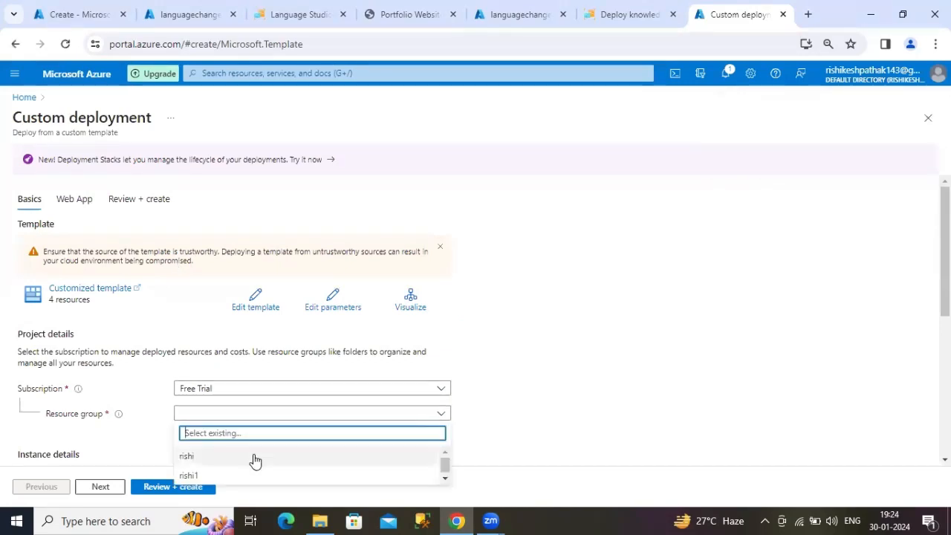
{"action": "left_click", "coordinate": [191, 475]}
{"action": "scroll", "coordinate": [235, 443], "scroll_direction": "down", "scroll_amount": 3}
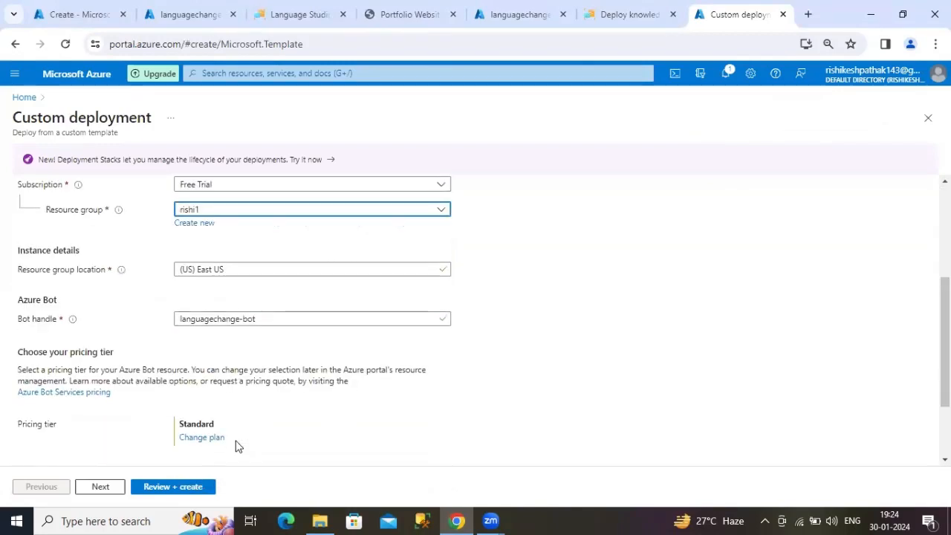
{"action": "scroll", "coordinate": [235, 444], "scroll_direction": "down", "scroll_amount": 1}
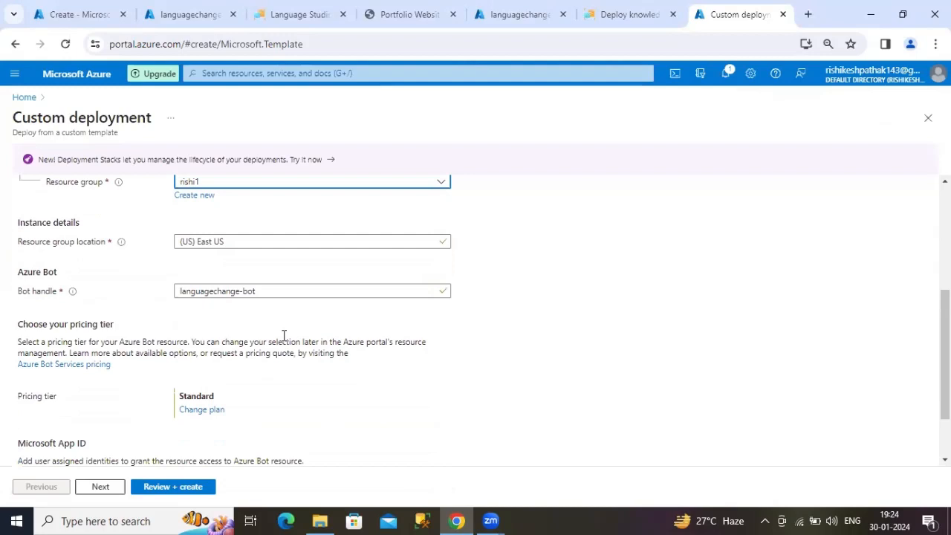
{"action": "scroll", "coordinate": [283, 336], "scroll_direction": "down", "scroll_amount": 1}
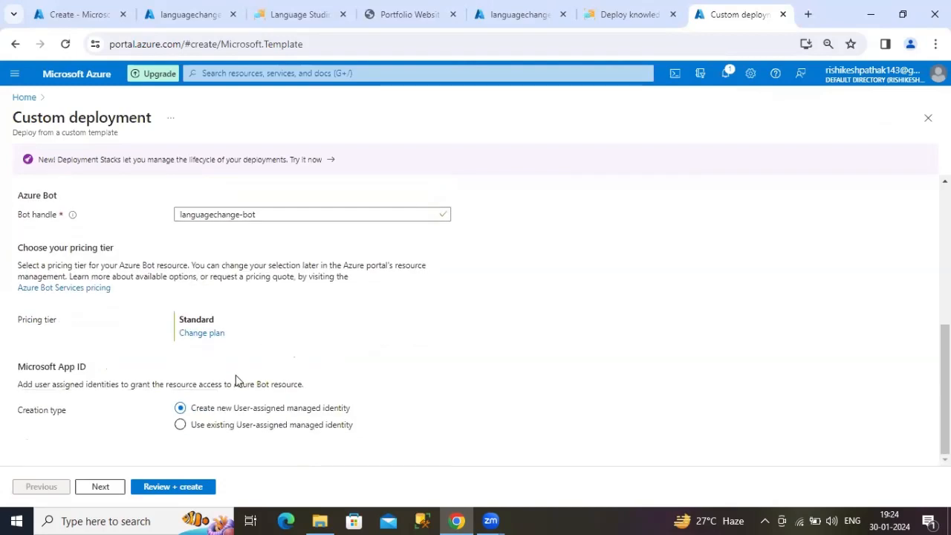
{"action": "left_click", "coordinate": [101, 486]}
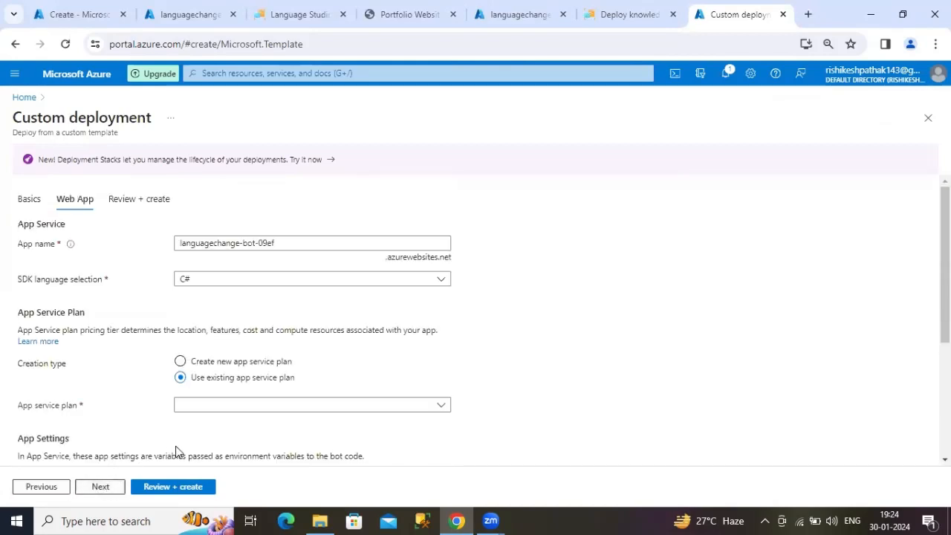
Choose to create a new app service plan for the bot's web app
{"action": "scroll", "coordinate": [244, 377], "scroll_direction": "down", "scroll_amount": 2}
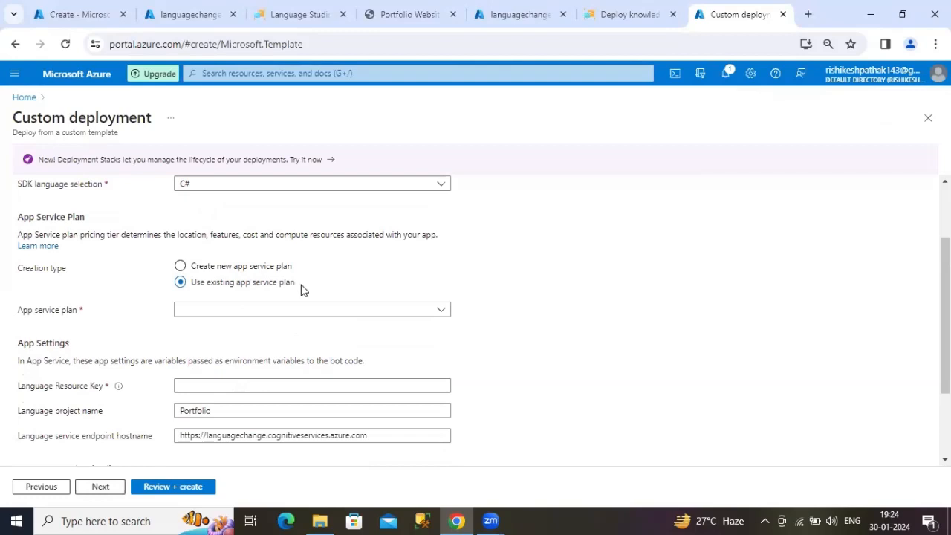
{"action": "scroll", "coordinate": [276, 299], "scroll_direction": "up", "scroll_amount": 1}
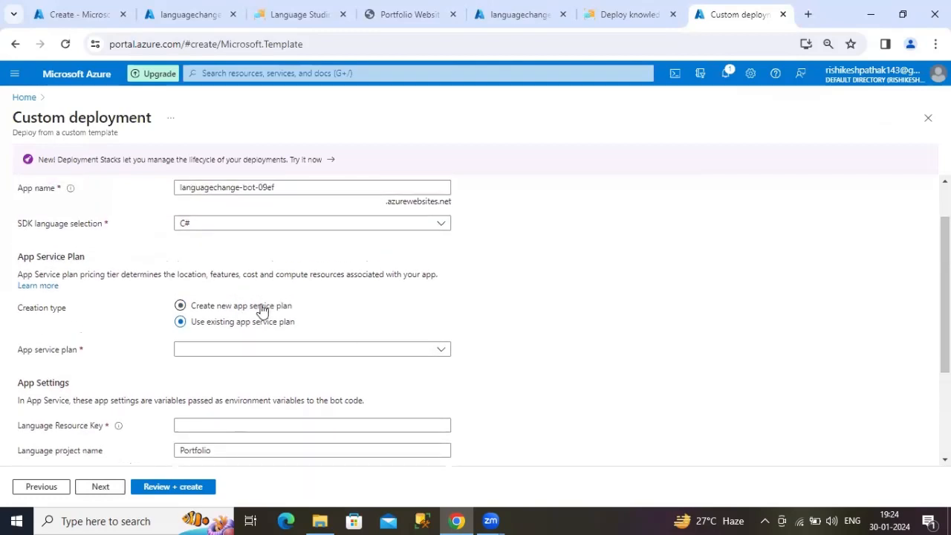
{"action": "left_click", "coordinate": [260, 309]}
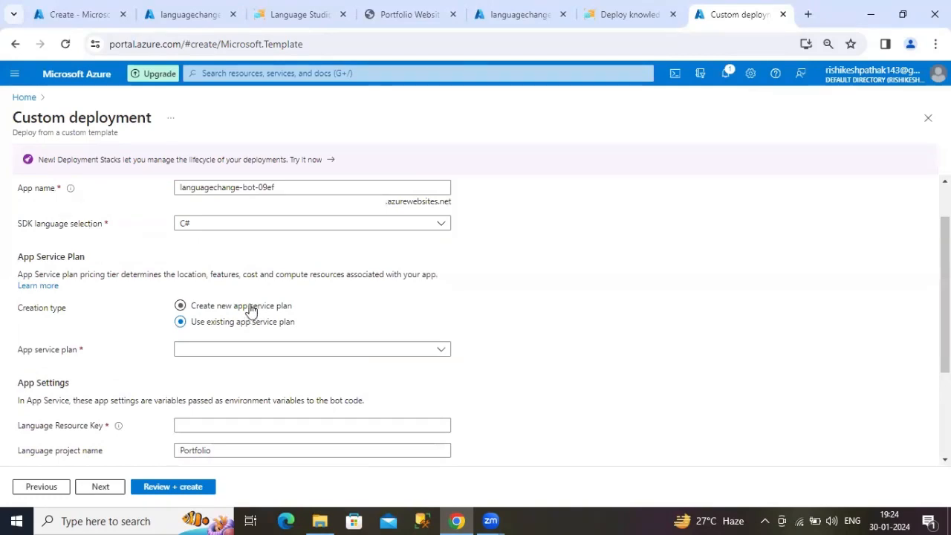
{"action": "left_click", "coordinate": [267, 347]}
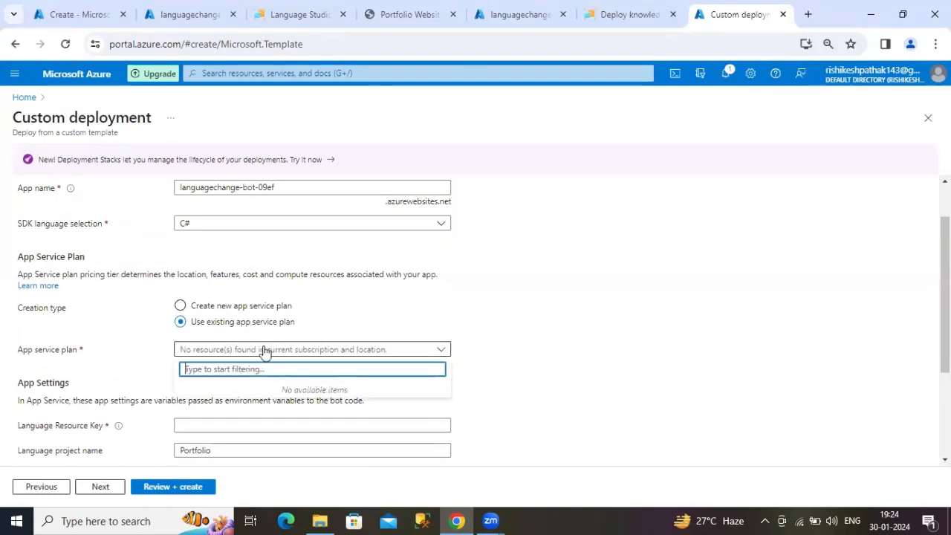
{"action": "left_click", "coordinate": [266, 315]}
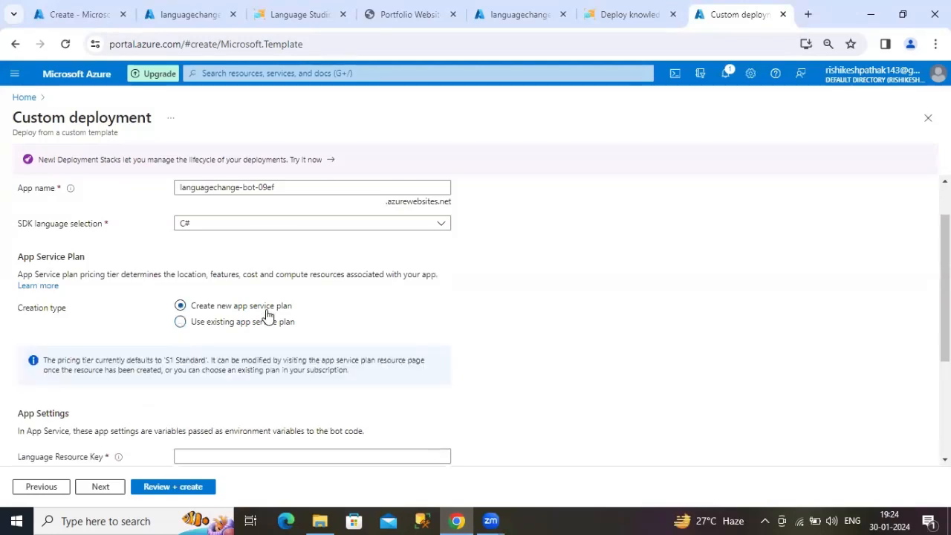
In Language Studio, reveal and copy the languagechange resource's key from the resource settings
{"action": "scroll", "coordinate": [279, 372], "scroll_direction": "down", "scroll_amount": 1}
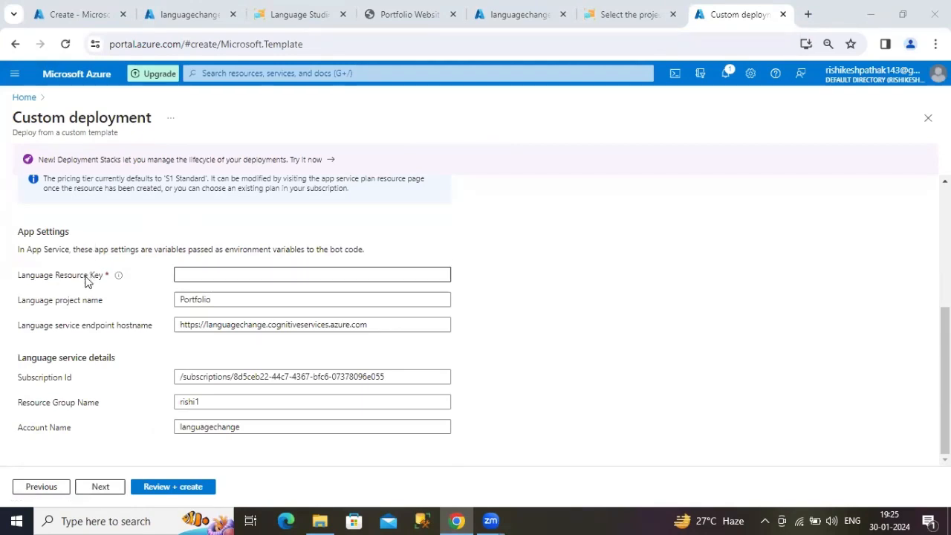
{"action": "left_click", "coordinate": [621, 14]}
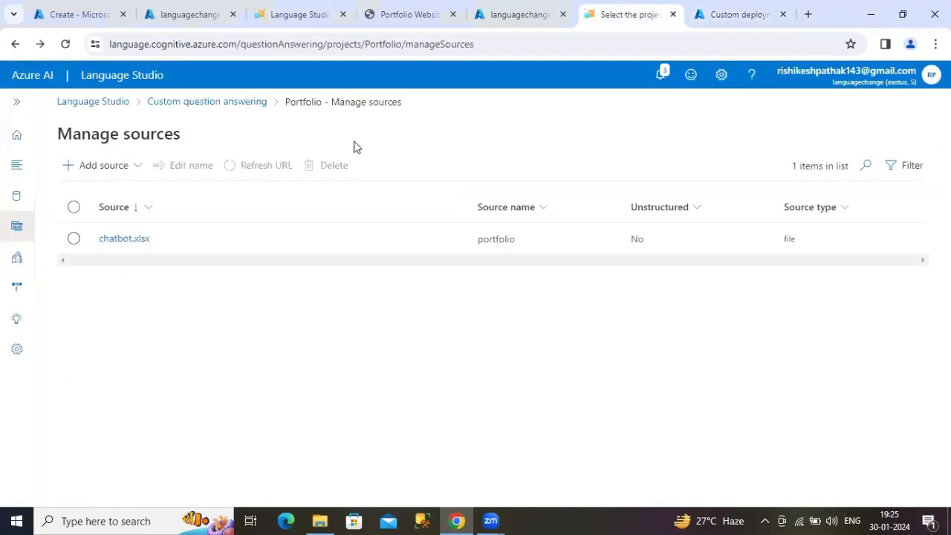
{"action": "left_click", "coordinate": [124, 240]}
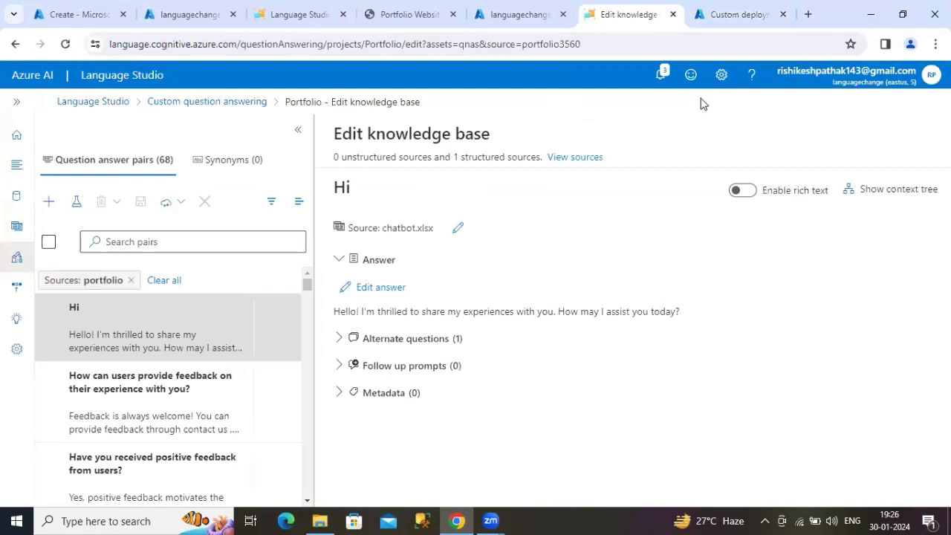
{"action": "left_click", "coordinate": [713, 84]}
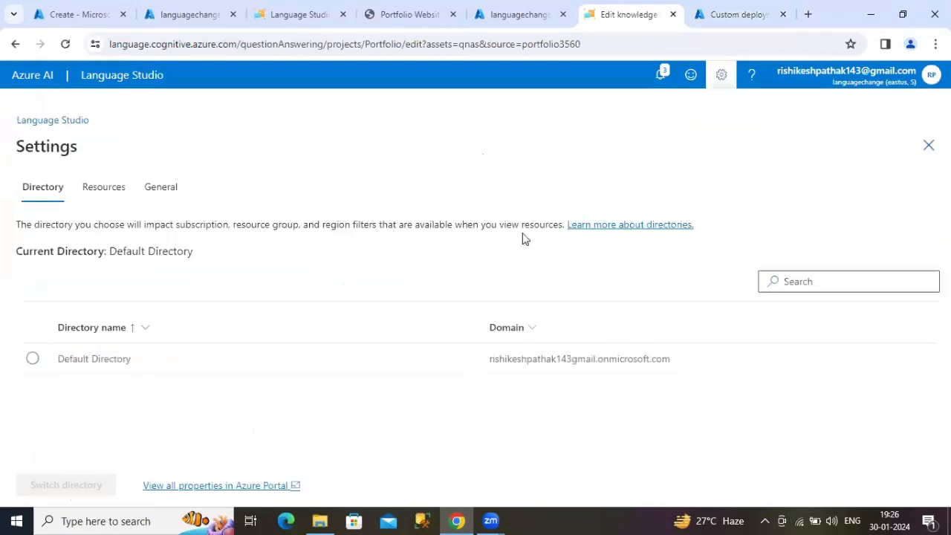
{"action": "left_click", "coordinate": [113, 195]}
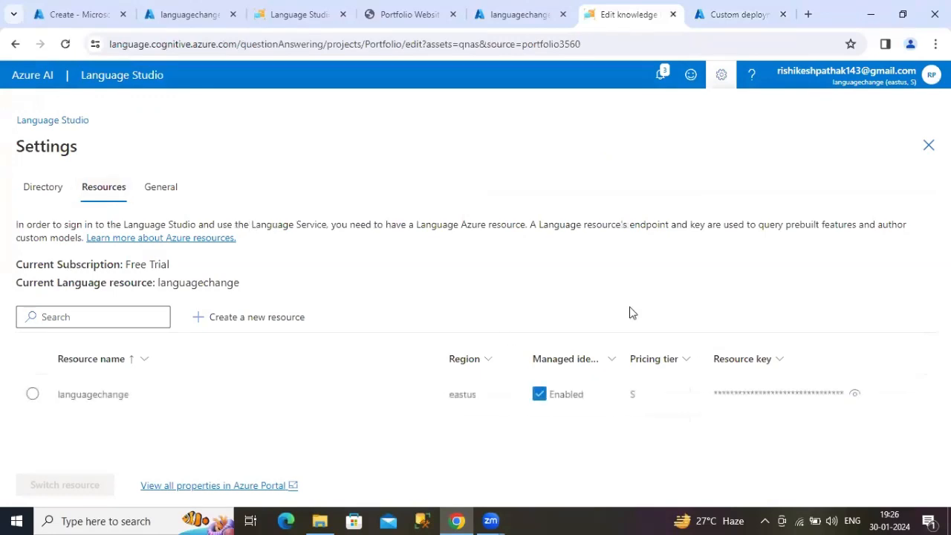
{"action": "left_click", "coordinate": [863, 399]}
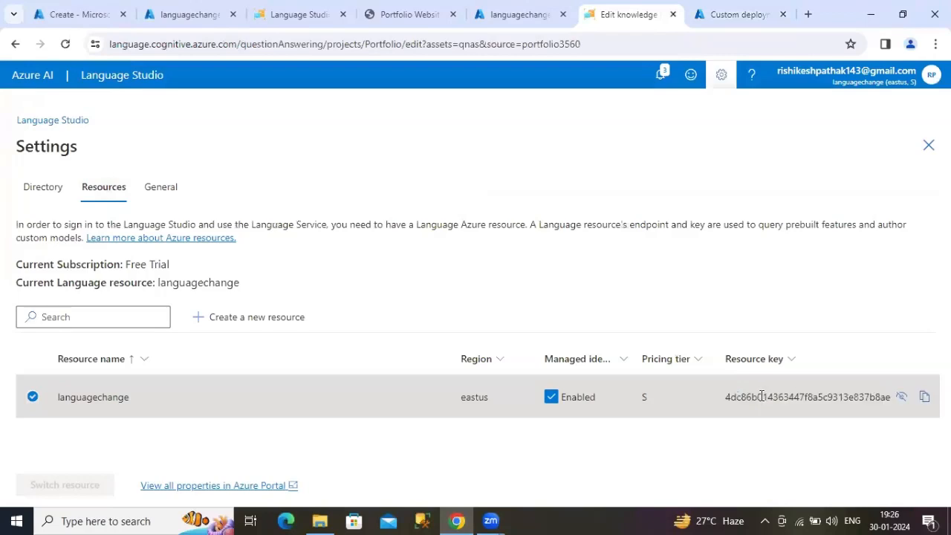
{"action": "left_click", "coordinate": [924, 396]}
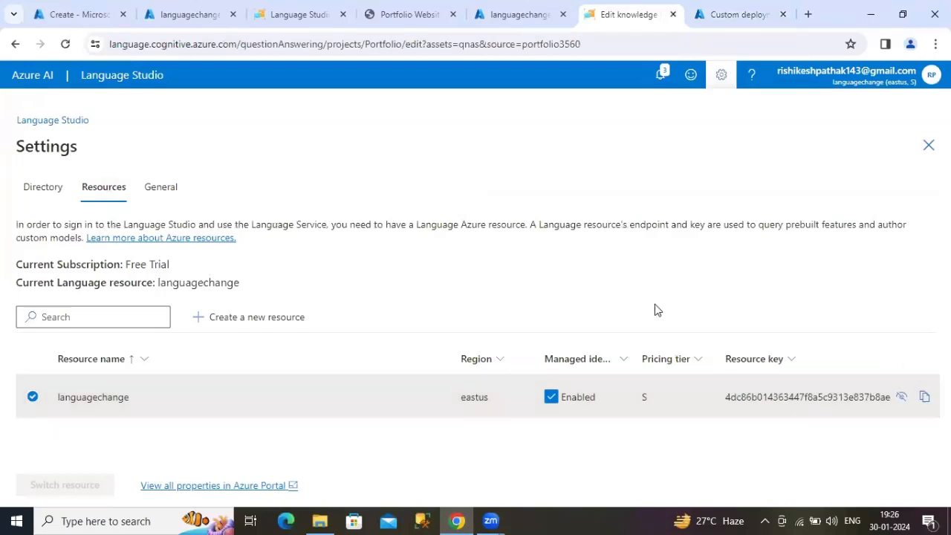
Return to the custom deployment form and paste the copied API key as the Language Resource Key
{"action": "left_click", "coordinate": [710, 13]}
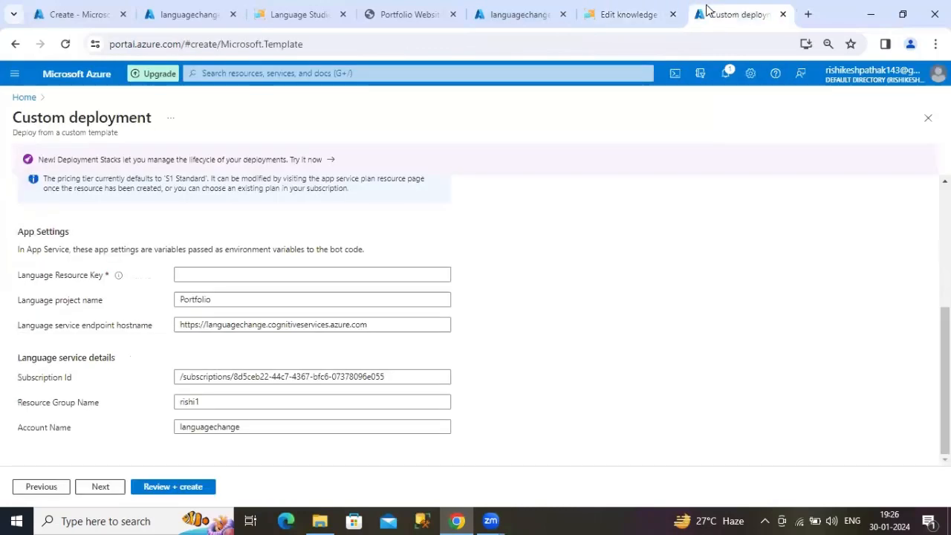
{"action": "left_click", "coordinate": [234, 272]}
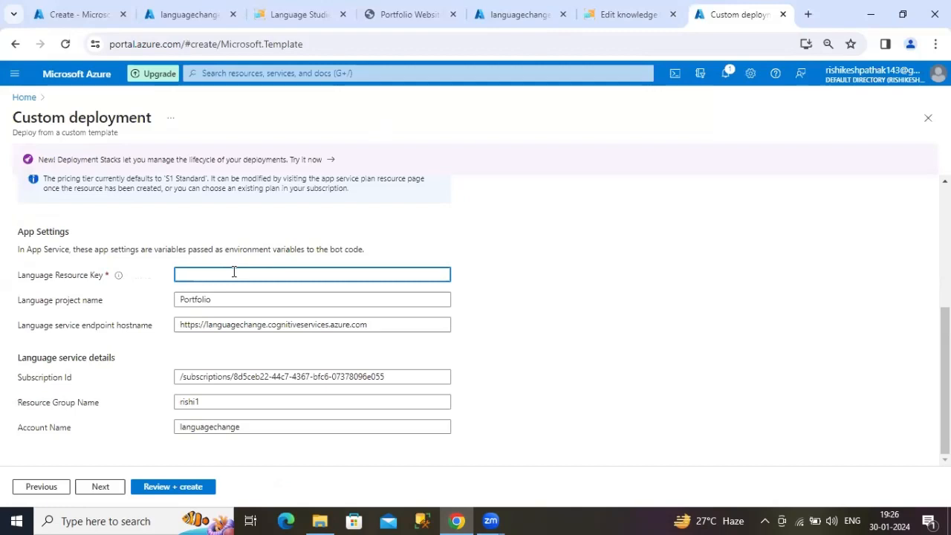
{"action": "key", "text": "ctrl+v"}
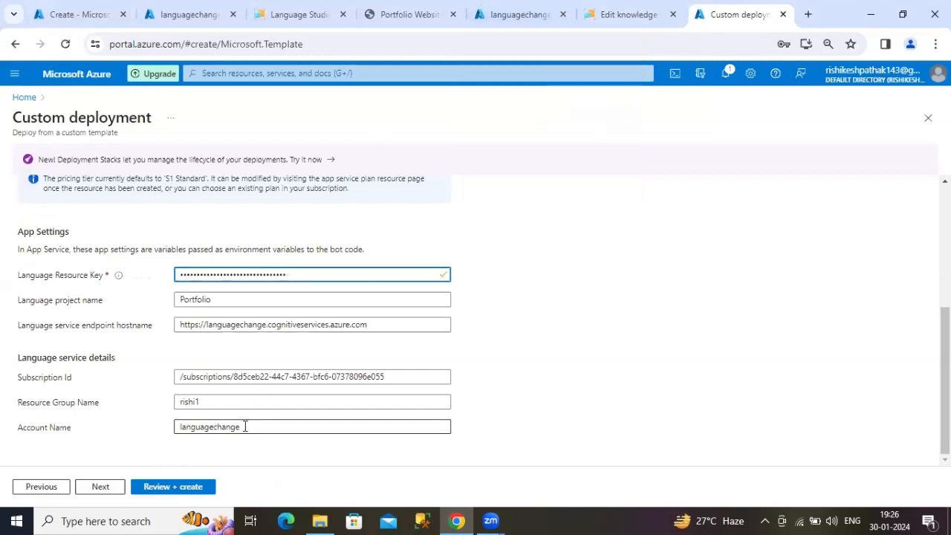
Review the custom deployment summary, create the bot's resources, and decline to save the password in the browser
{"action": "left_click", "coordinate": [173, 488]}
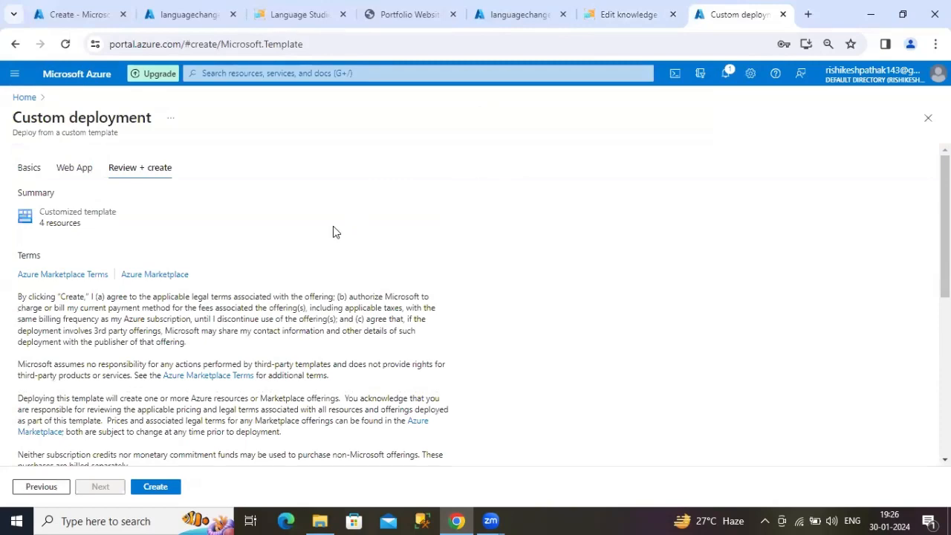
{"action": "scroll", "coordinate": [240, 363], "scroll_direction": "down", "scroll_amount": 5}
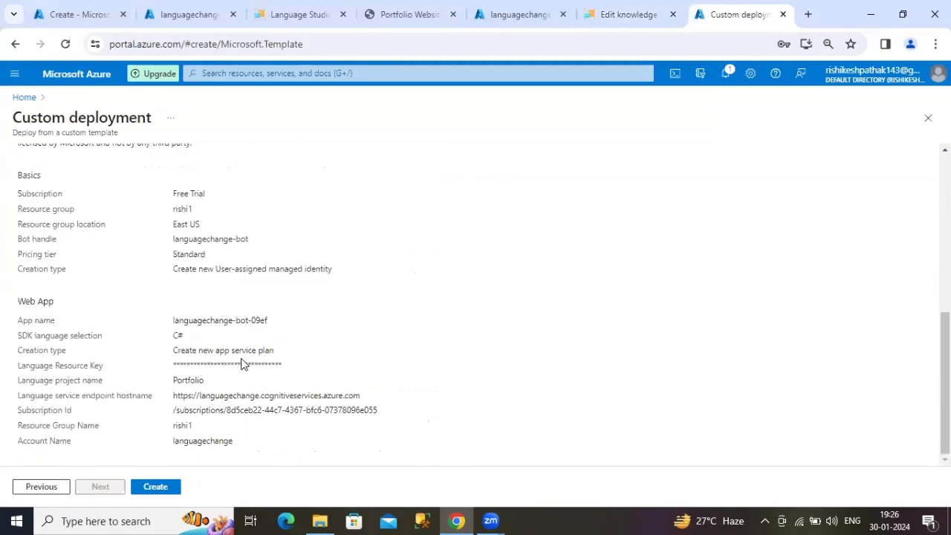
{"action": "left_click", "coordinate": [156, 491]}
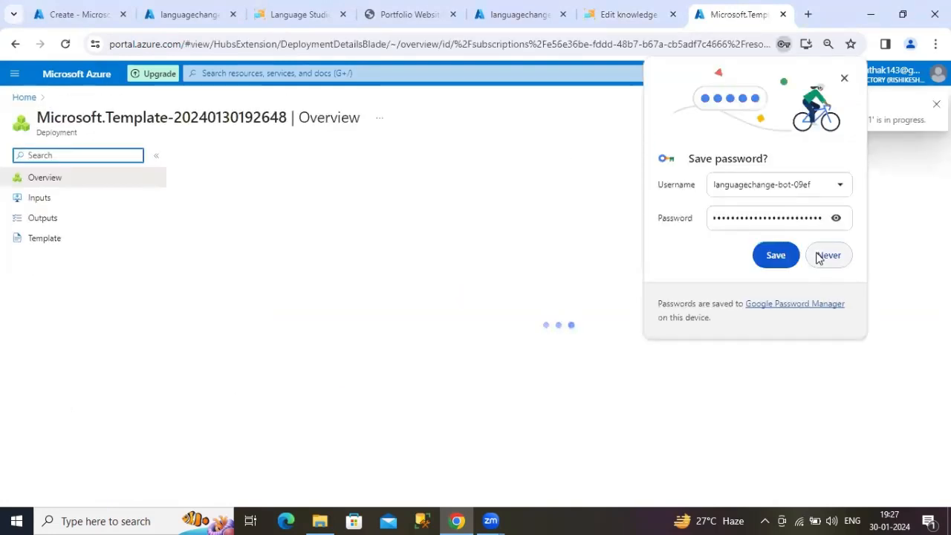
{"action": "left_click", "coordinate": [823, 255]}
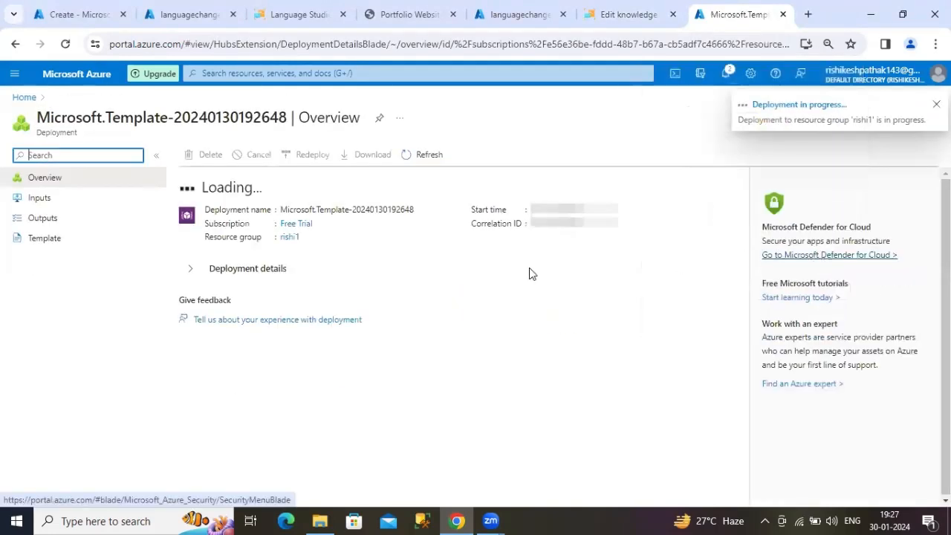
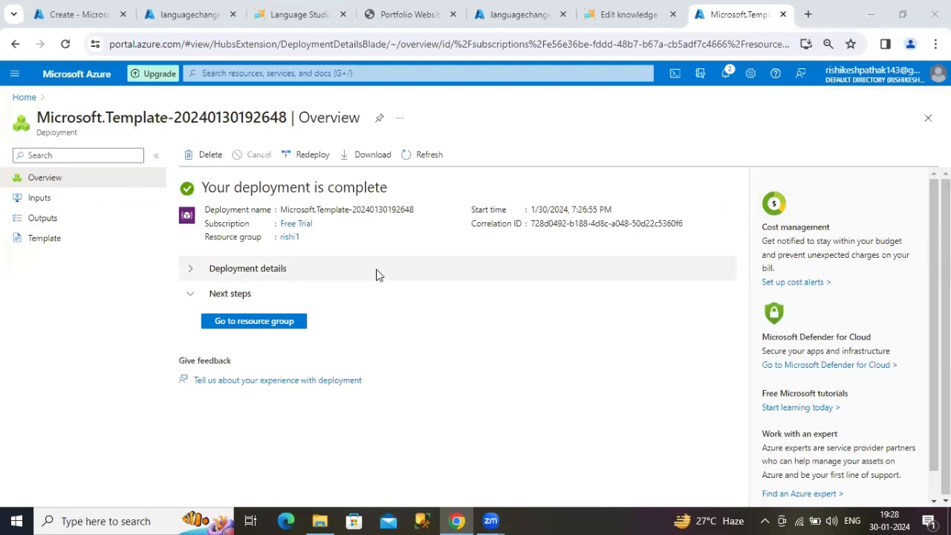
Go to the rishi1 resource group and open the languagechange-bot Azure Bot resource
{"action": "left_click", "coordinate": [267, 328]}
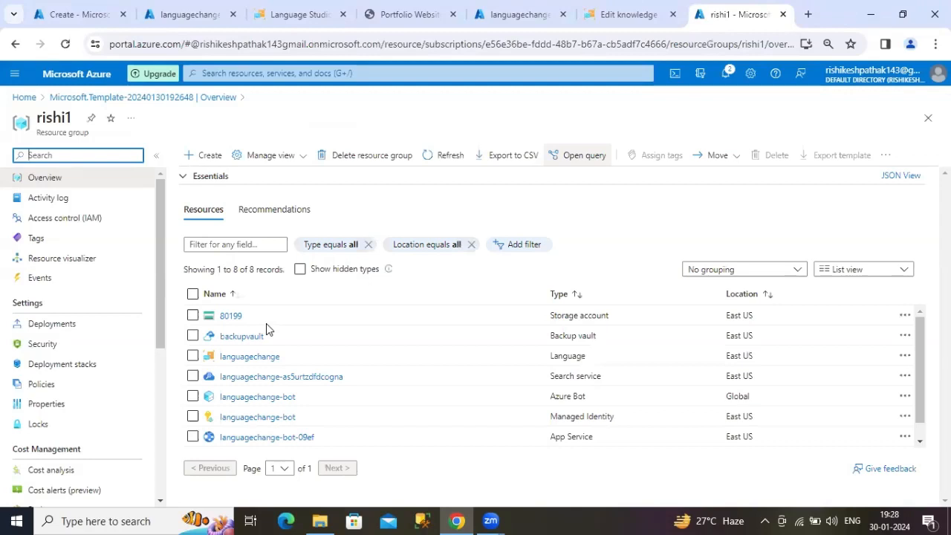
{"action": "scroll", "coordinate": [262, 346], "scroll_direction": "down", "scroll_amount": 2}
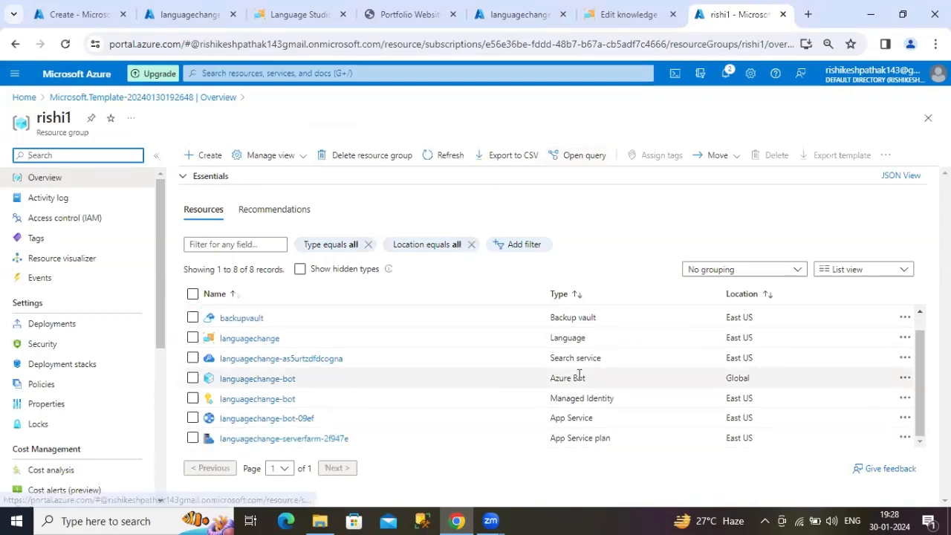
{"action": "left_click", "coordinate": [266, 380]}
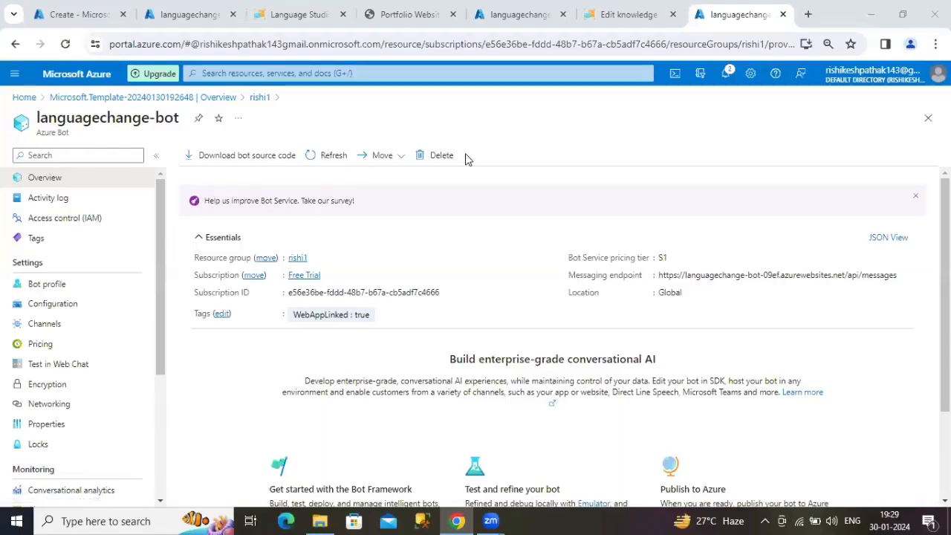
Look at the bot's profile, then examine its connected channels and the channels available for connection
{"action": "left_click", "coordinate": [62, 289]}
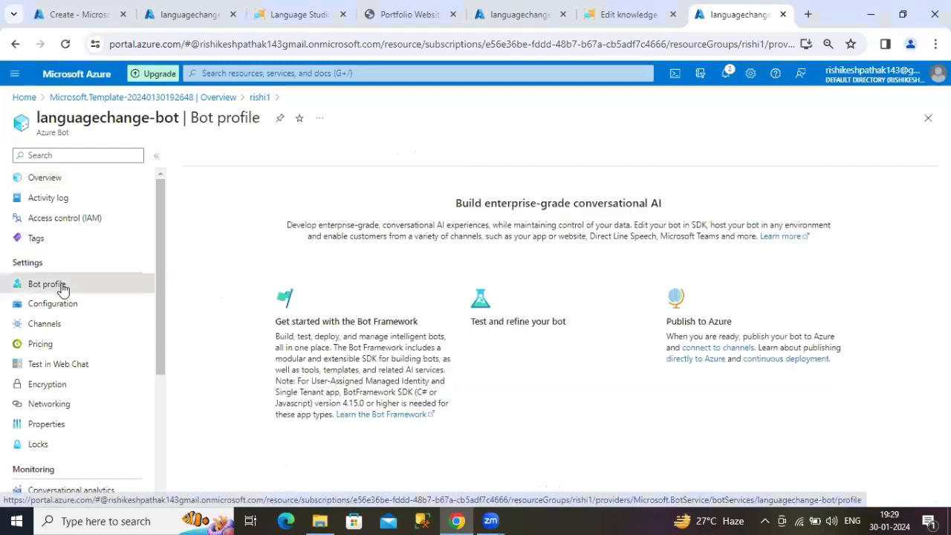
{"action": "left_click", "coordinate": [43, 324]}
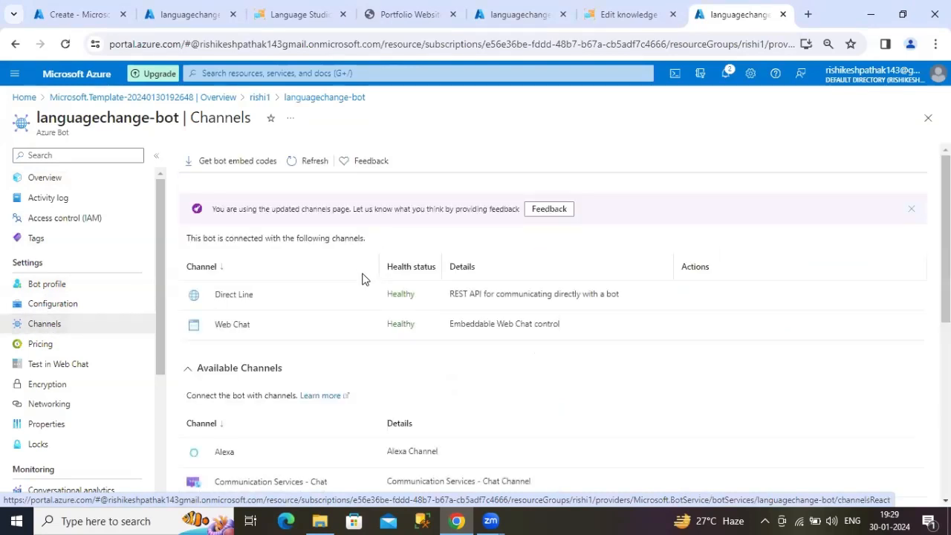
{"action": "scroll", "coordinate": [272, 378], "scroll_direction": "down", "scroll_amount": 3}
{"action": "scroll", "coordinate": [290, 385], "scroll_direction": "up", "scroll_amount": 2}
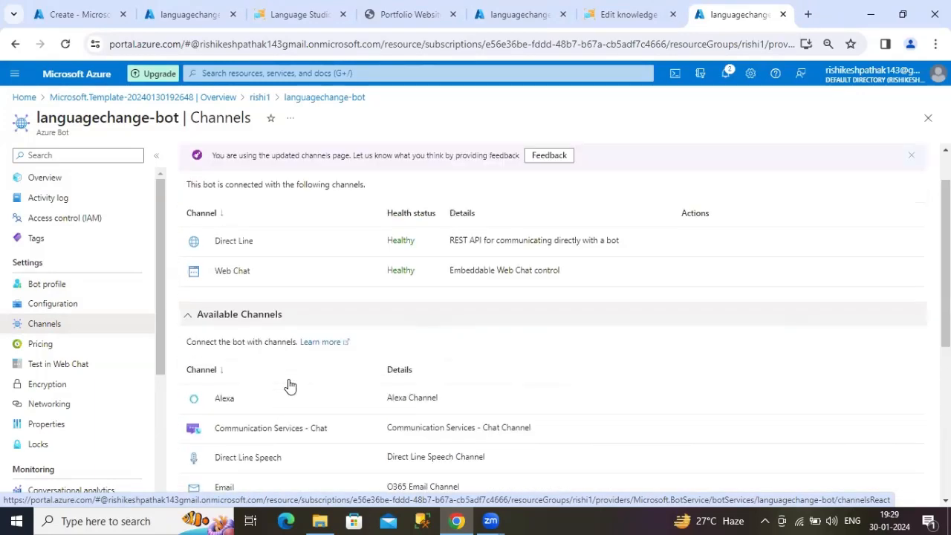
{"action": "scroll", "coordinate": [289, 385], "scroll_direction": "up", "scroll_amount": 1}
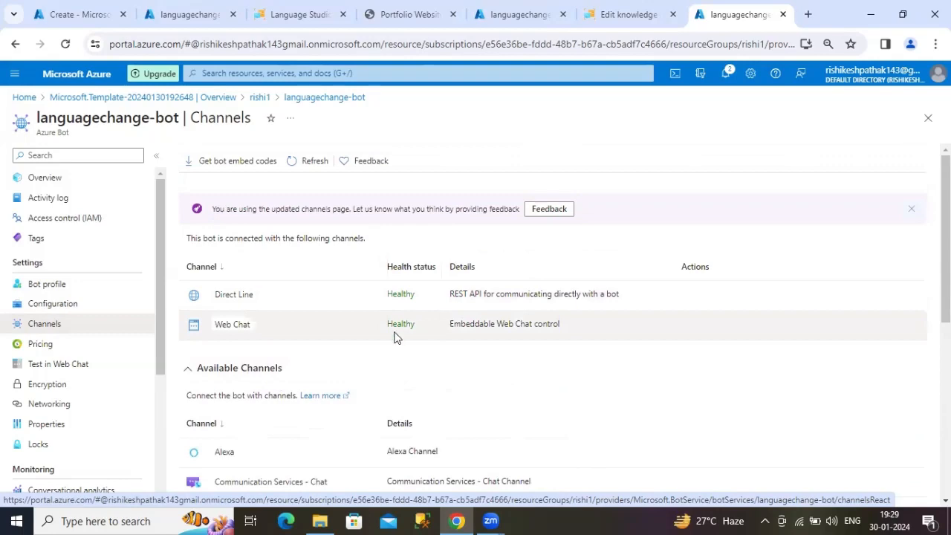
{"action": "scroll", "coordinate": [393, 336], "scroll_direction": "down", "scroll_amount": 3}
{"action": "scroll", "coordinate": [376, 356], "scroll_direction": "down", "scroll_amount": 1}
{"action": "scroll", "coordinate": [375, 356], "scroll_direction": "up", "scroll_amount": 2}
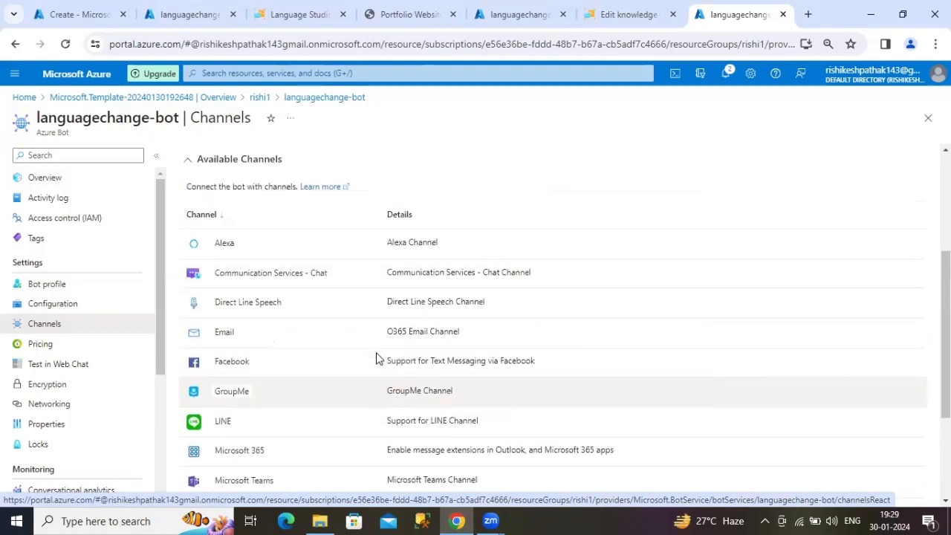
{"action": "scroll", "coordinate": [376, 359], "scroll_direction": "up", "scroll_amount": 2}
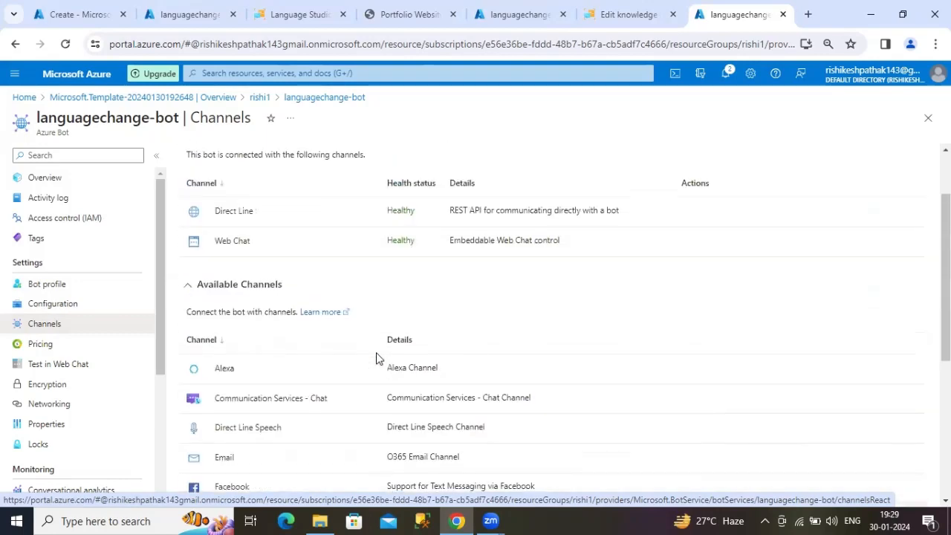
{"action": "scroll", "coordinate": [376, 359], "scroll_direction": "up", "scroll_amount": 1}
{"action": "scroll", "coordinate": [376, 359], "scroll_direction": "down", "scroll_amount": 4}
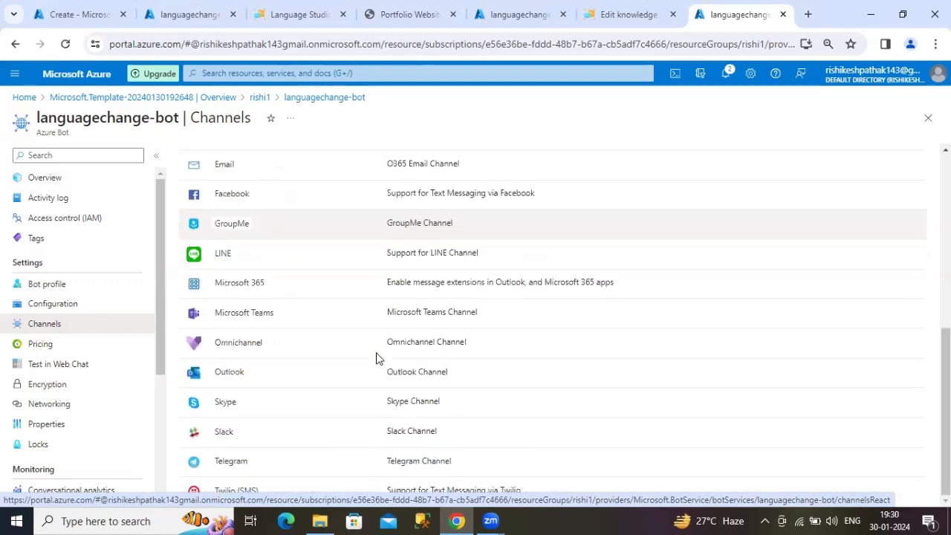
{"action": "scroll", "coordinate": [393, 403], "scroll_direction": "up", "scroll_amount": 5}
{"action": "scroll", "coordinate": [394, 405], "scroll_direction": "down", "scroll_amount": 5}
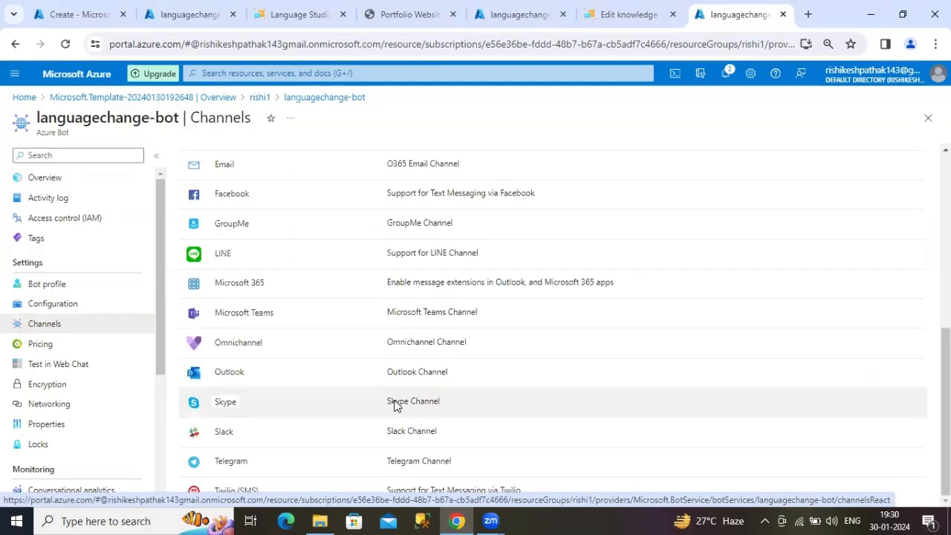
Open the Microsoft Teams channel, agree to its terms of service, and close the channel setup without applying it
{"action": "left_click", "coordinate": [245, 314]}
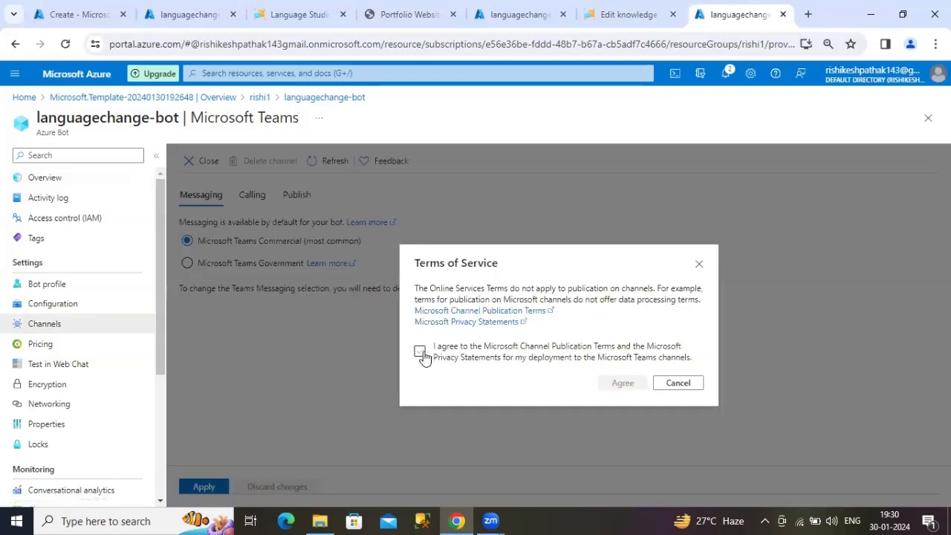
{"action": "left_click", "coordinate": [421, 352]}
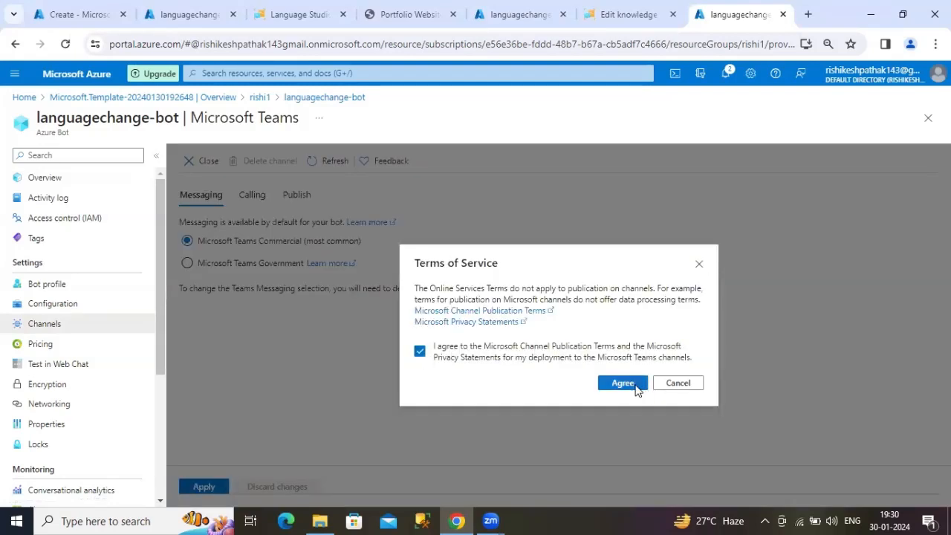
{"action": "left_click", "coordinate": [623, 383]}
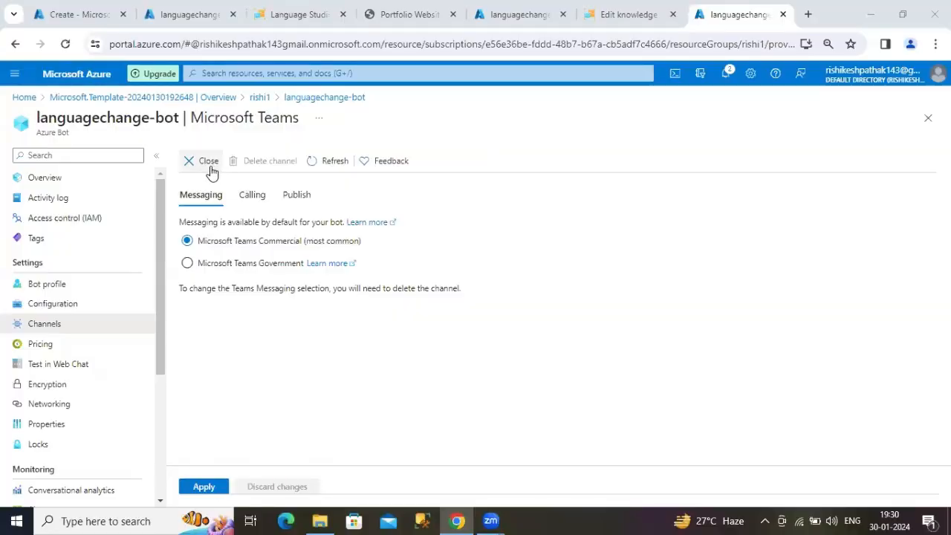
{"action": "left_click", "coordinate": [208, 161]}
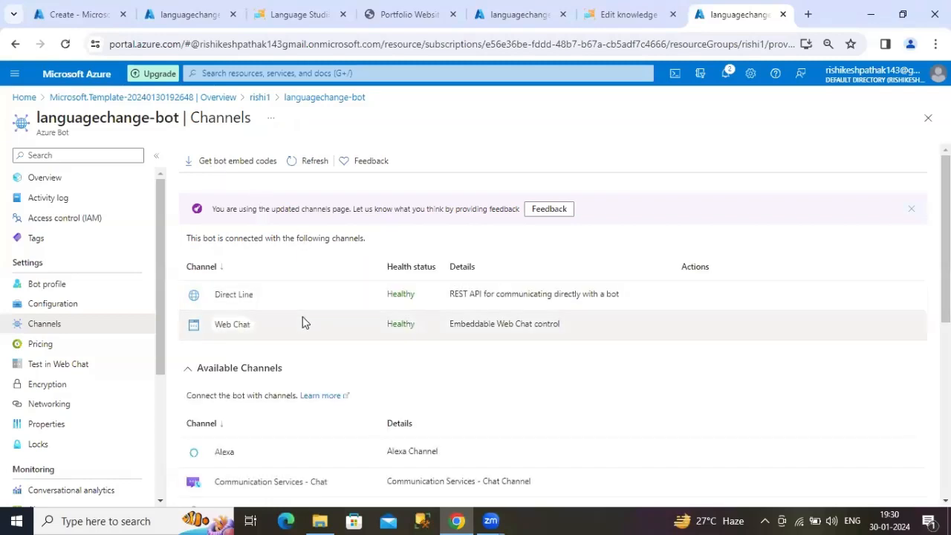
Check the bot's connected channels against the full list of available channels, from Alexa through Twilio (SMS)
{"action": "scroll", "coordinate": [303, 320], "scroll_direction": "down", "scroll_amount": 5}
{"action": "scroll", "coordinate": [271, 418], "scroll_direction": "down", "scroll_amount": 1}
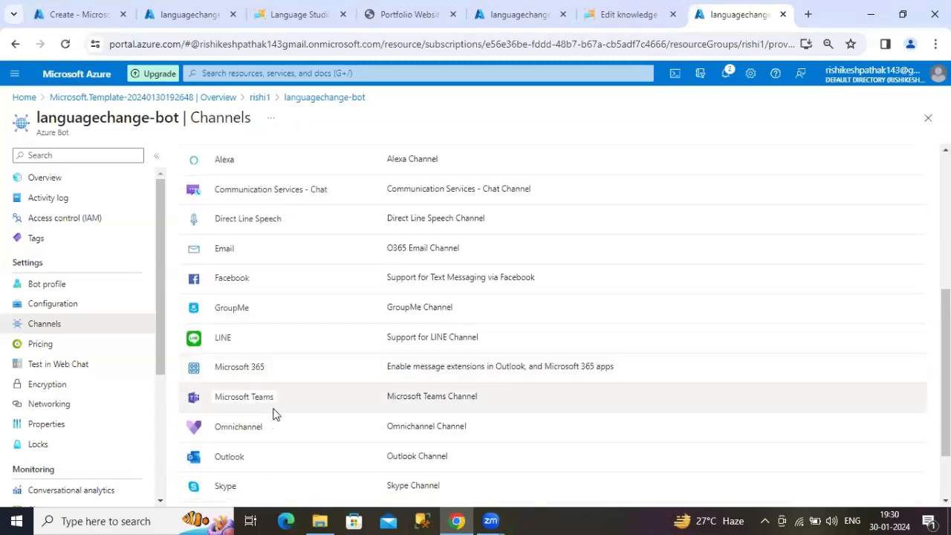
{"action": "scroll", "coordinate": [434, 426], "scroll_direction": "up", "scroll_amount": 5}
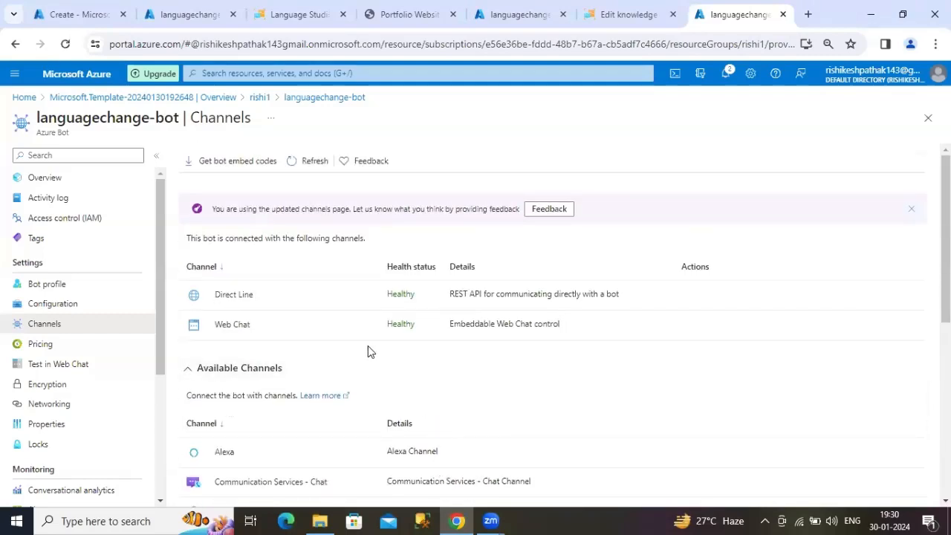
{"action": "scroll", "coordinate": [382, 348], "scroll_direction": "down", "scroll_amount": 1}
{"action": "scroll", "coordinate": [408, 250], "scroll_direction": "down", "scroll_amount": 5}
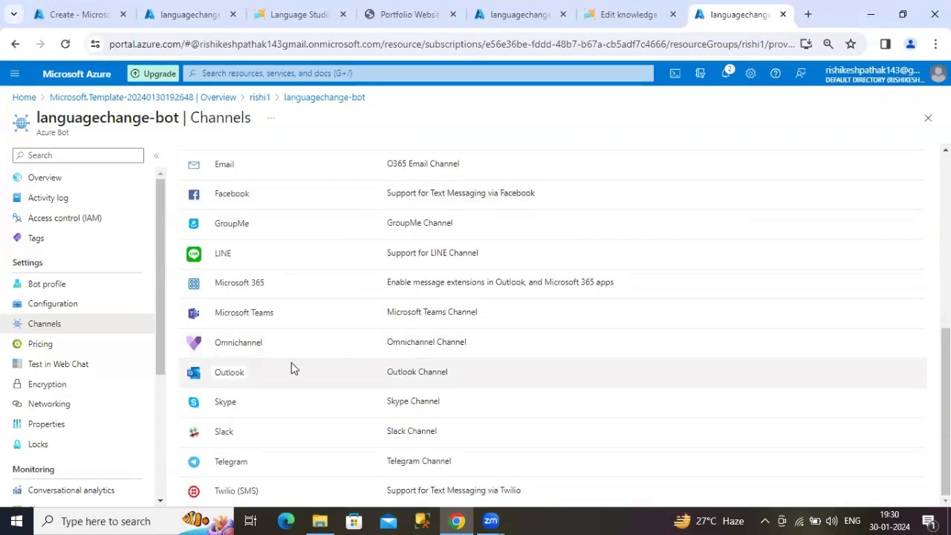
{"action": "scroll", "coordinate": [305, 387], "scroll_direction": "up", "scroll_amount": 3}
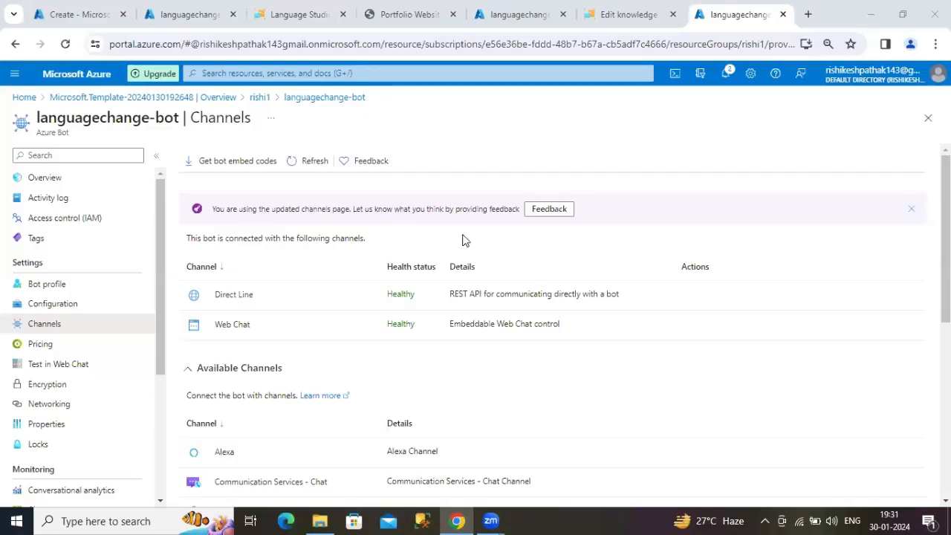
{"action": "scroll", "coordinate": [398, 298], "scroll_direction": "down", "scroll_amount": 5}
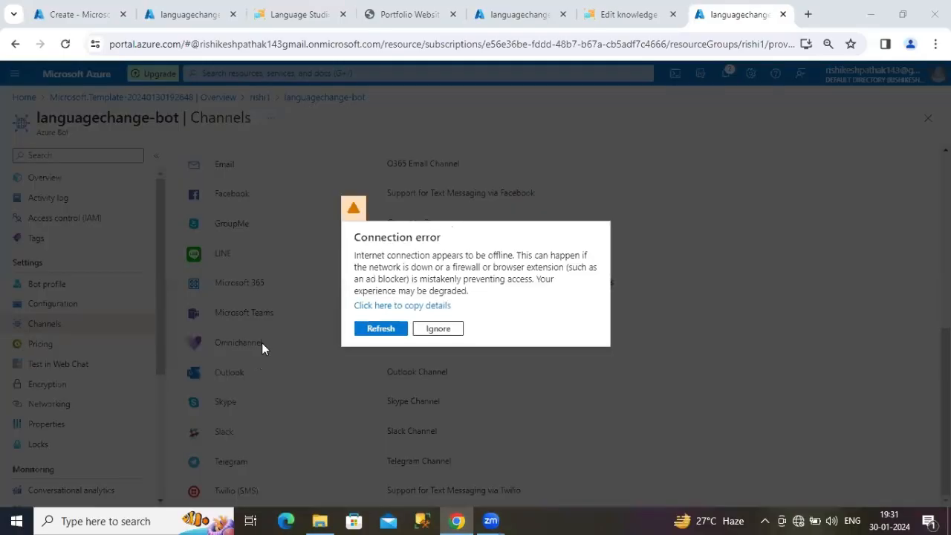
Reload the bot's Channels page to restore the connection to the portal
{"action": "left_click", "coordinate": [356, 327]}
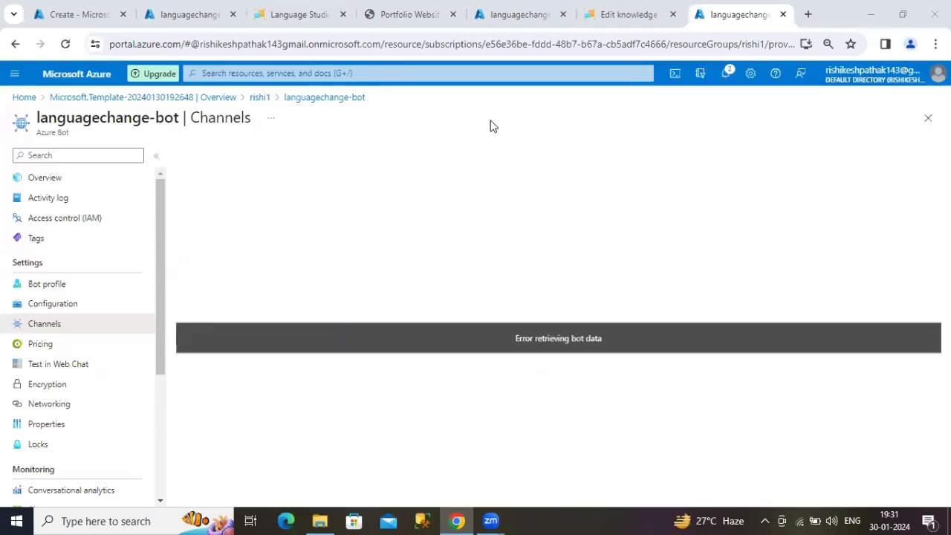
{"action": "key", "text": "ctrl+l"}
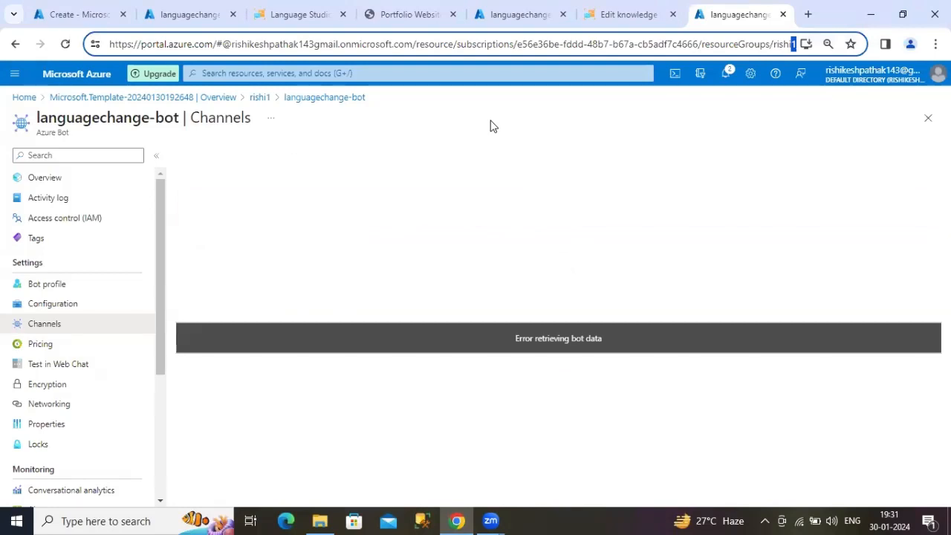
{"action": "key", "text": "alt+Tab"}
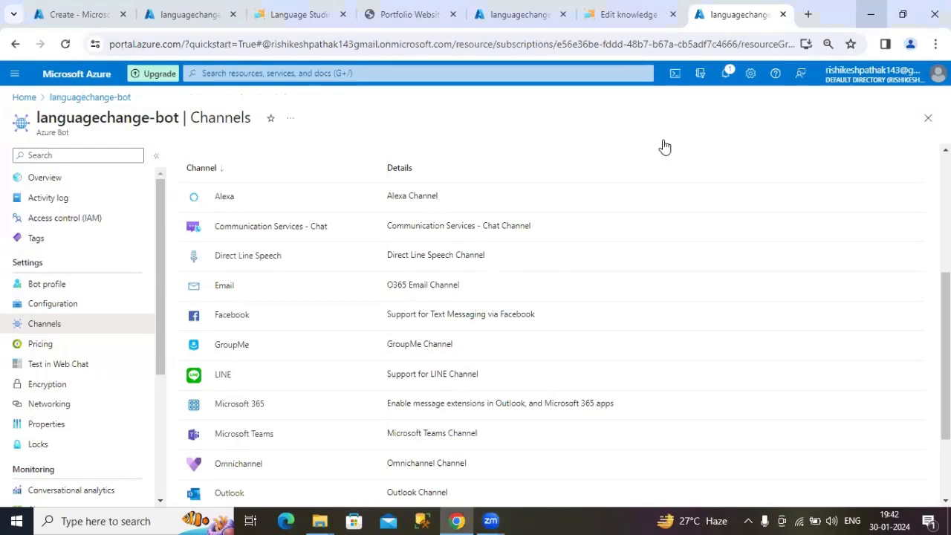
Enable the Microsoft Teams channel with its terms accepted and Microsoft Teams Commercial messaging, then close the channel setup
{"action": "left_click", "coordinate": [230, 438]}
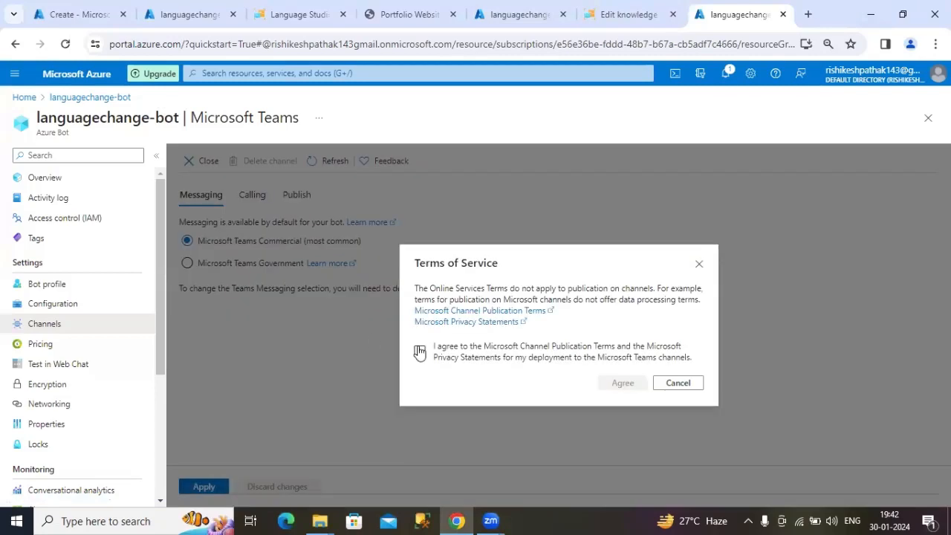
{"action": "left_click", "coordinate": [420, 352]}
{"action": "left_click", "coordinate": [420, 352]}
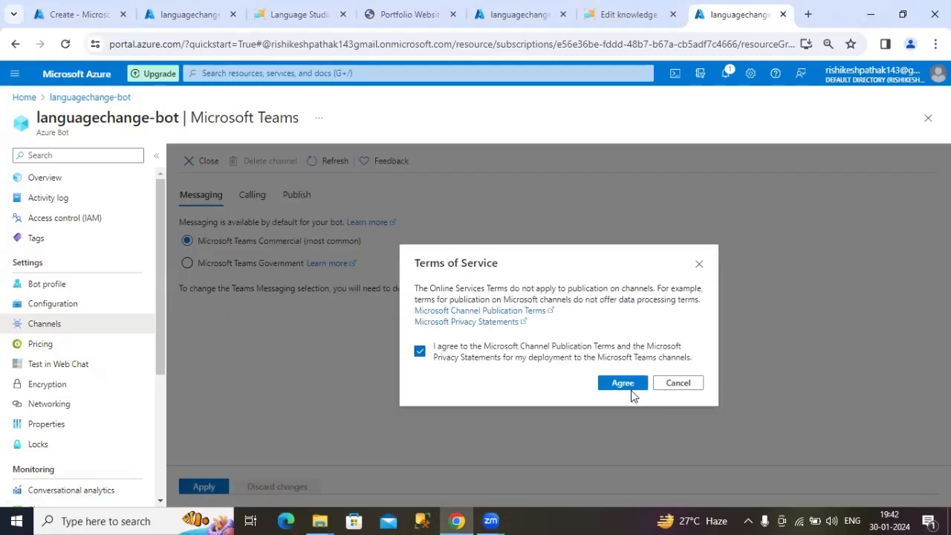
{"action": "left_click", "coordinate": [622, 383]}
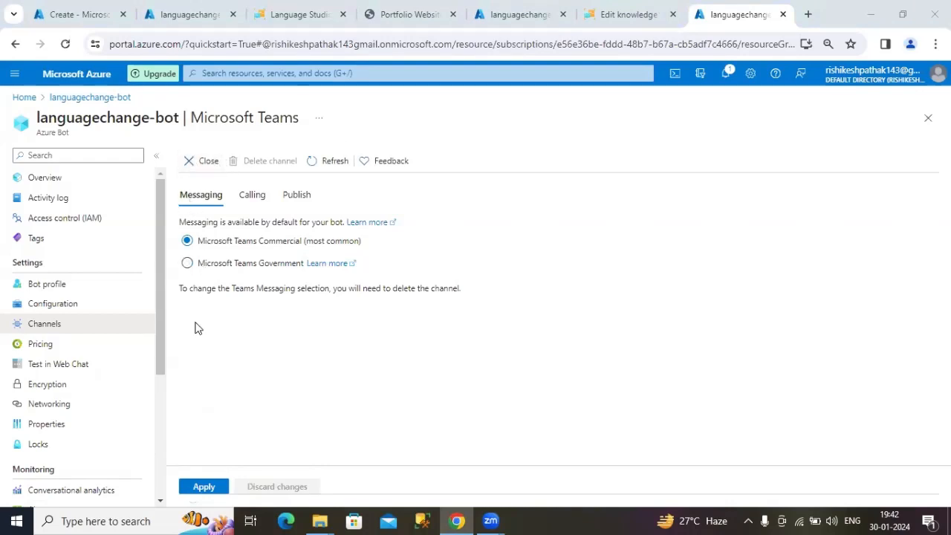
{"action": "left_click", "coordinate": [206, 486]}
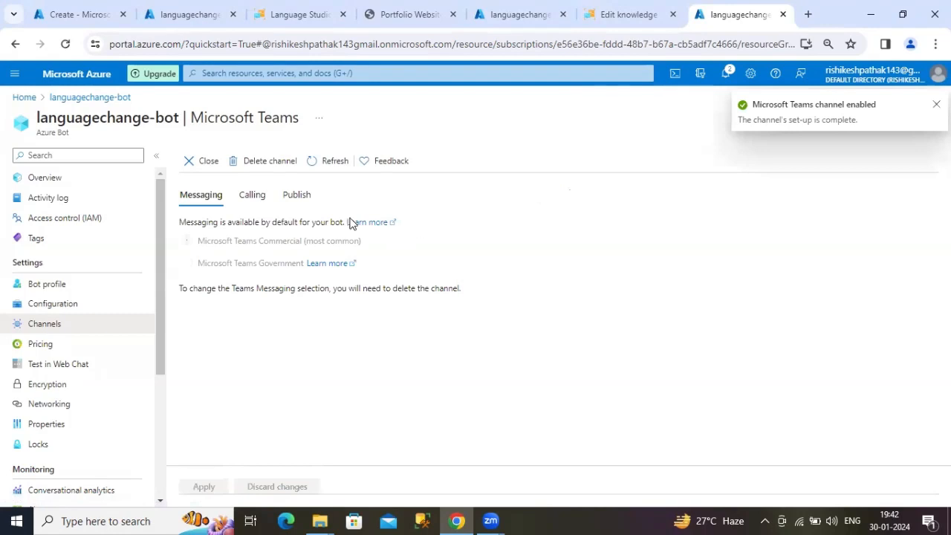
{"action": "left_click", "coordinate": [208, 161]}
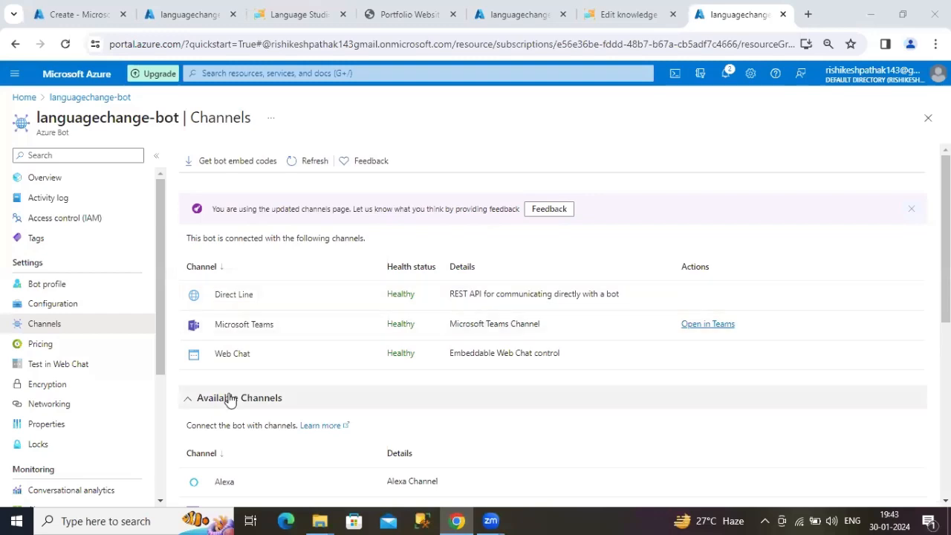
Open the Default Site configuration of the Web Chat channel and copy its embedded iframe code
{"action": "left_click", "coordinate": [232, 356]}
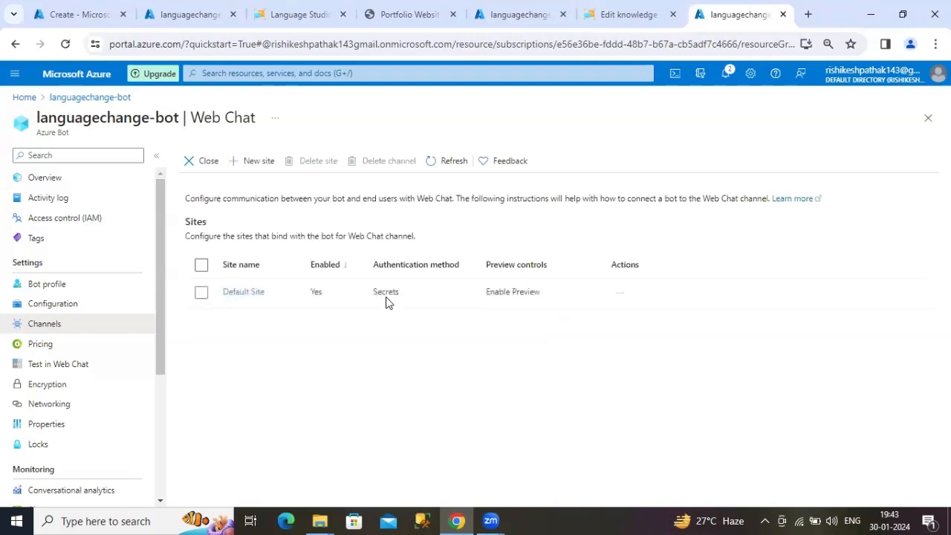
{"action": "left_click", "coordinate": [201, 293]}
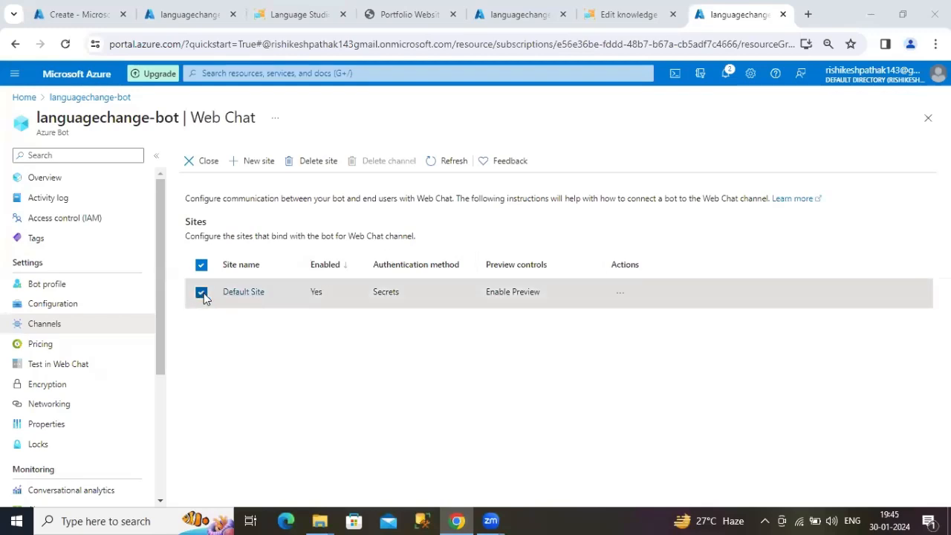
{"action": "left_click", "coordinate": [240, 294]}
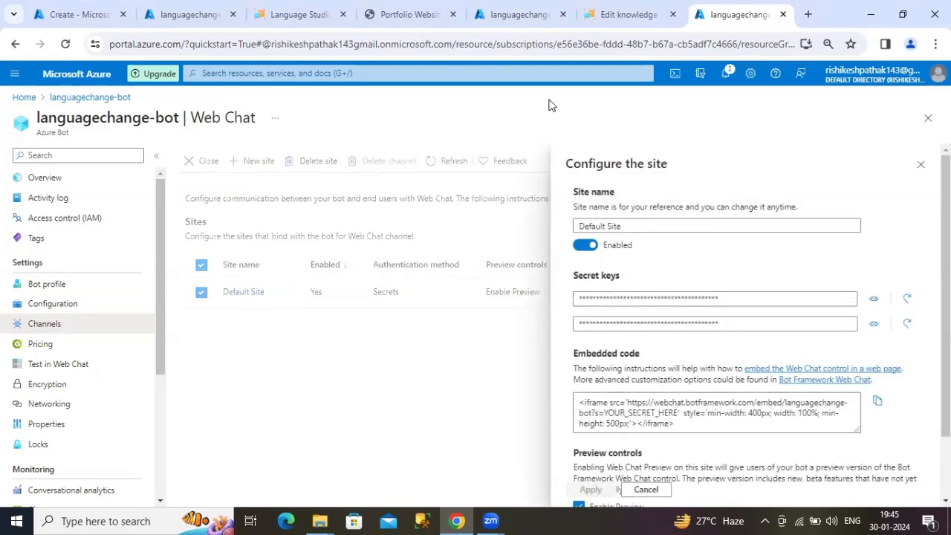
{"action": "left_click", "coordinate": [877, 407]}
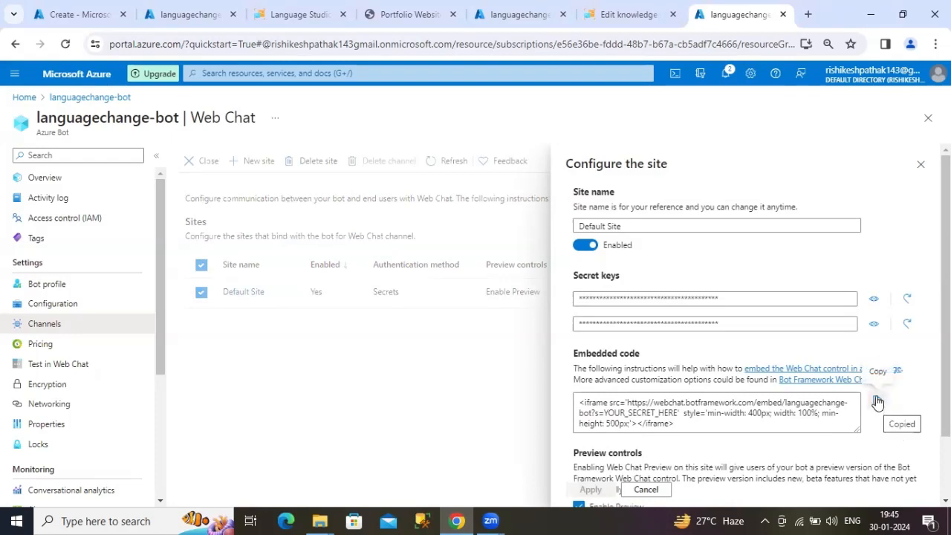
Open the $web container of the 80199 storage account in the other Azure portal tab
{"action": "left_click", "coordinate": [184, 18]}
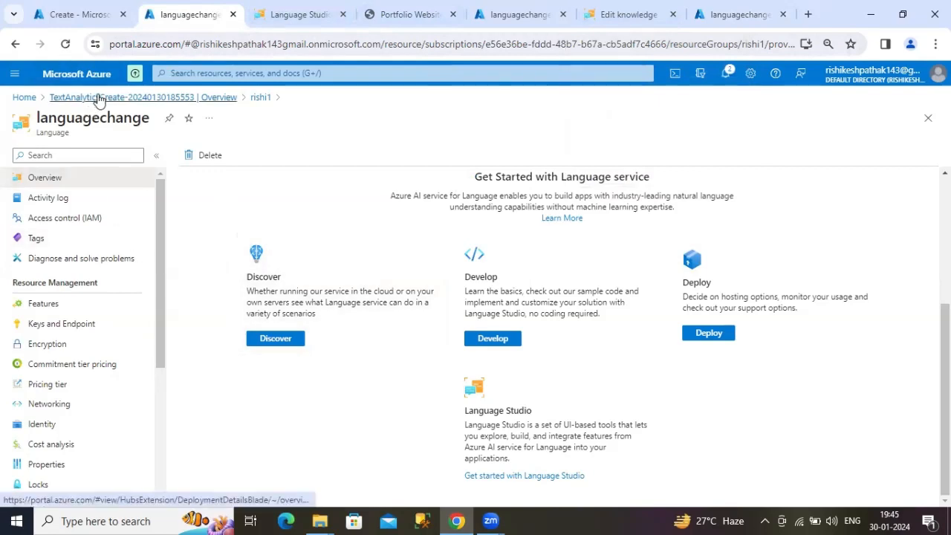
{"action": "left_click", "coordinate": [82, 77]}
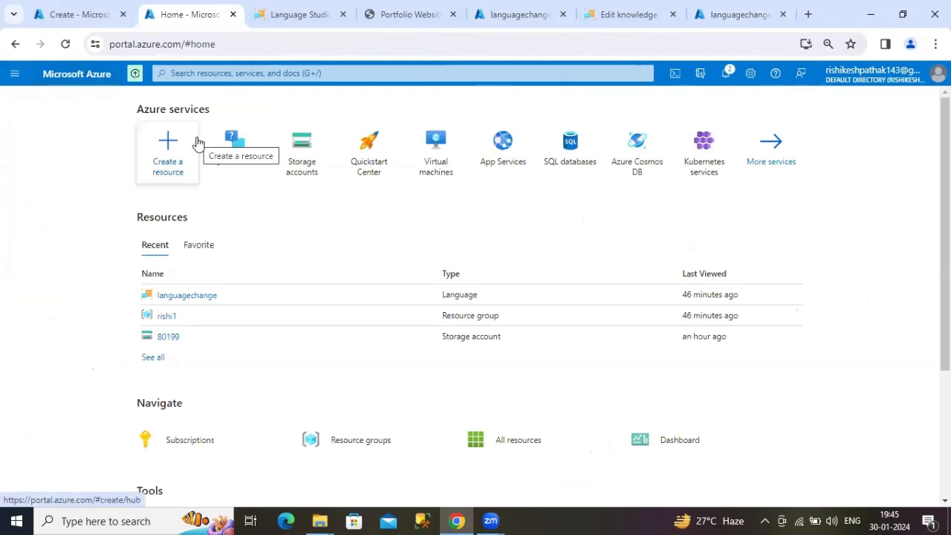
{"action": "left_click", "coordinate": [169, 337]}
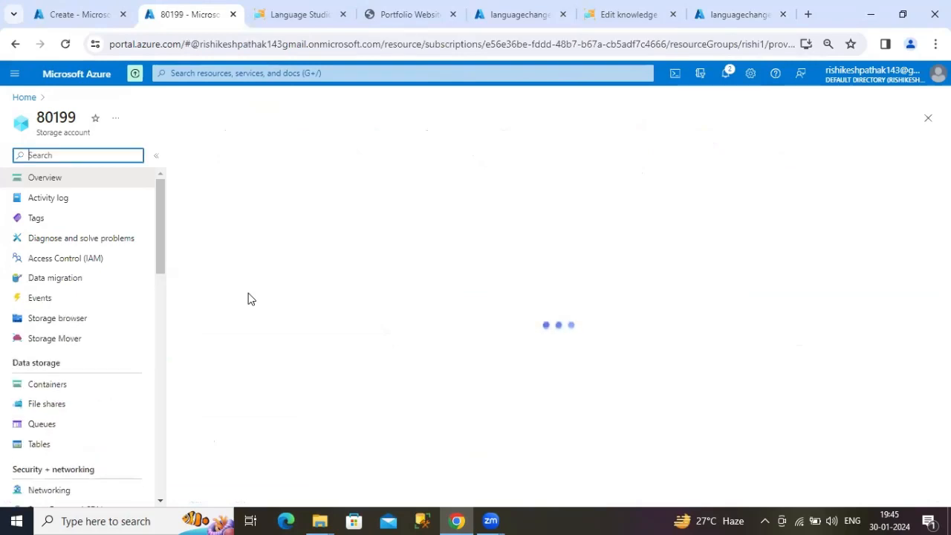
{"action": "left_click", "coordinate": [81, 384]}
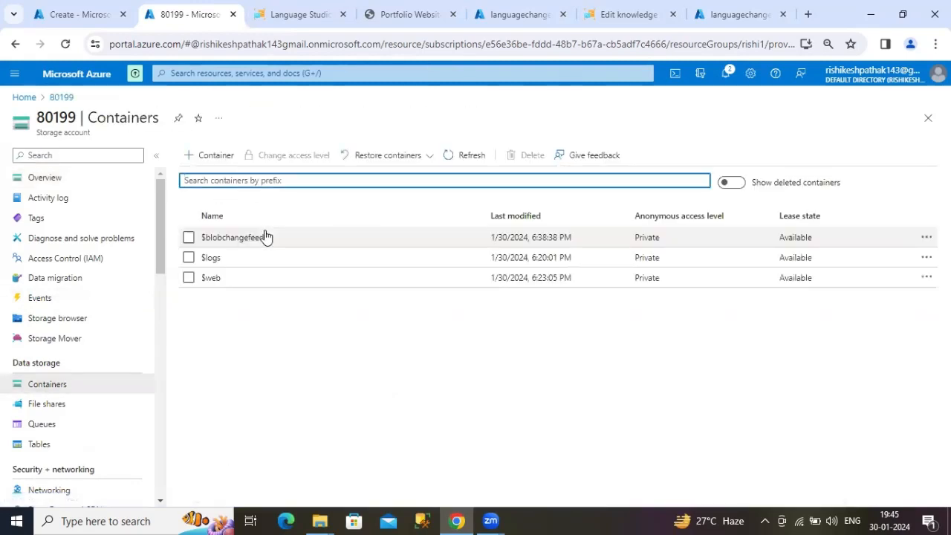
{"action": "left_click", "coordinate": [208, 277]}
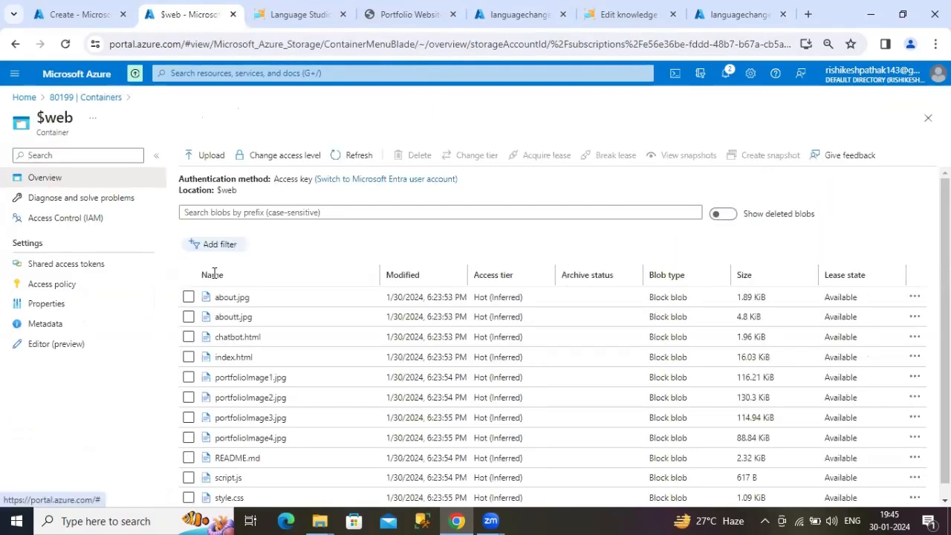
Open the chatbot.html blob for editing
{"action": "scroll", "coordinate": [297, 346], "scroll_direction": "down", "scroll_amount": 1}
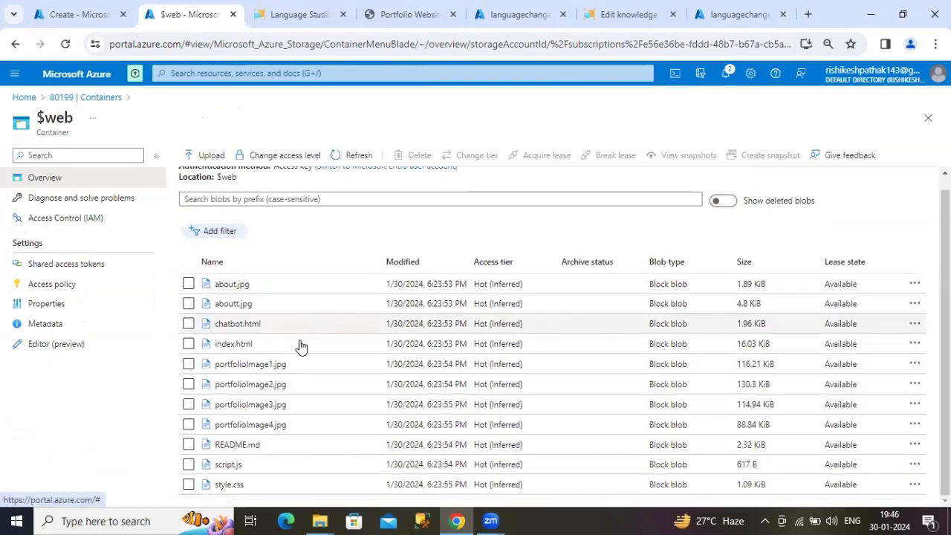
{"action": "left_click", "coordinate": [226, 325]}
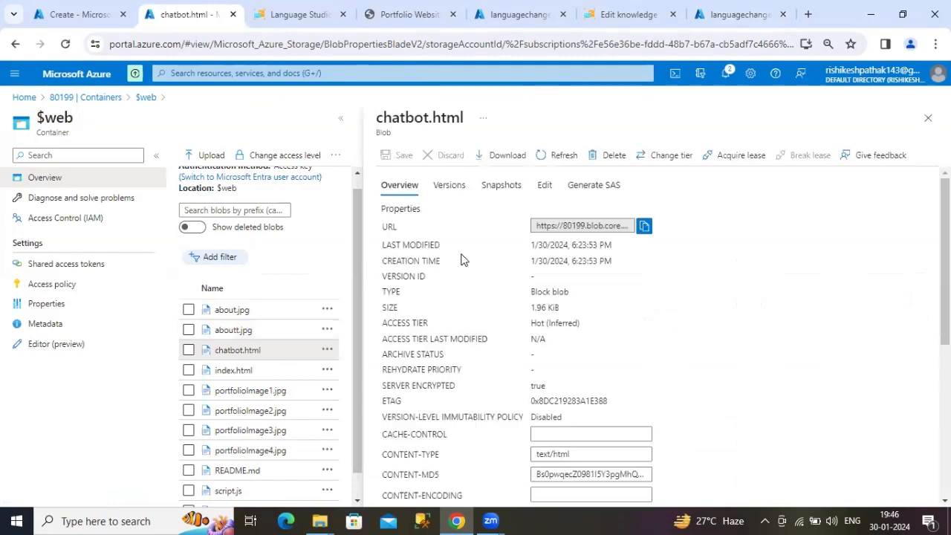
{"action": "left_click", "coordinate": [546, 186]}
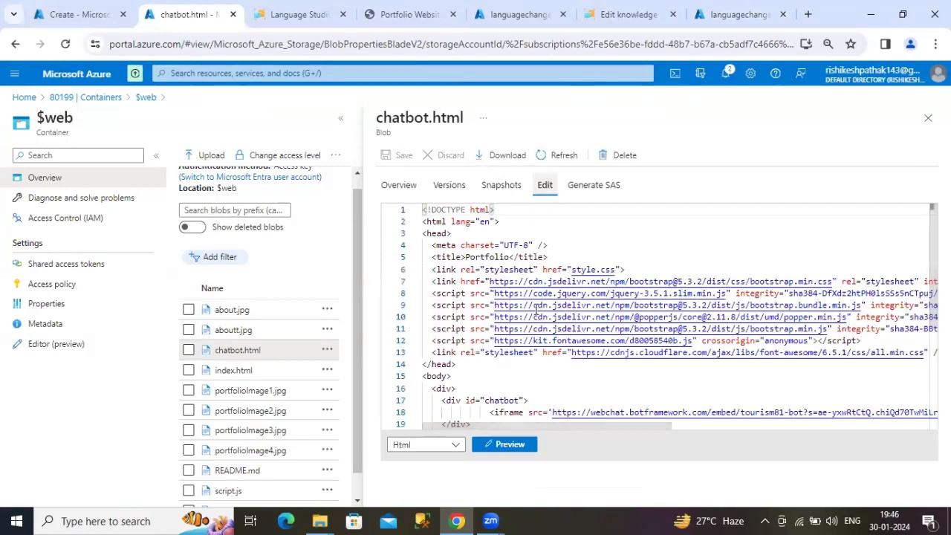
Replace the tourism81-bot iframe inside the chatbot div with the copied languagechange-bot embed code
{"action": "scroll", "coordinate": [588, 375], "scroll_direction": "down", "scroll_amount": 1}
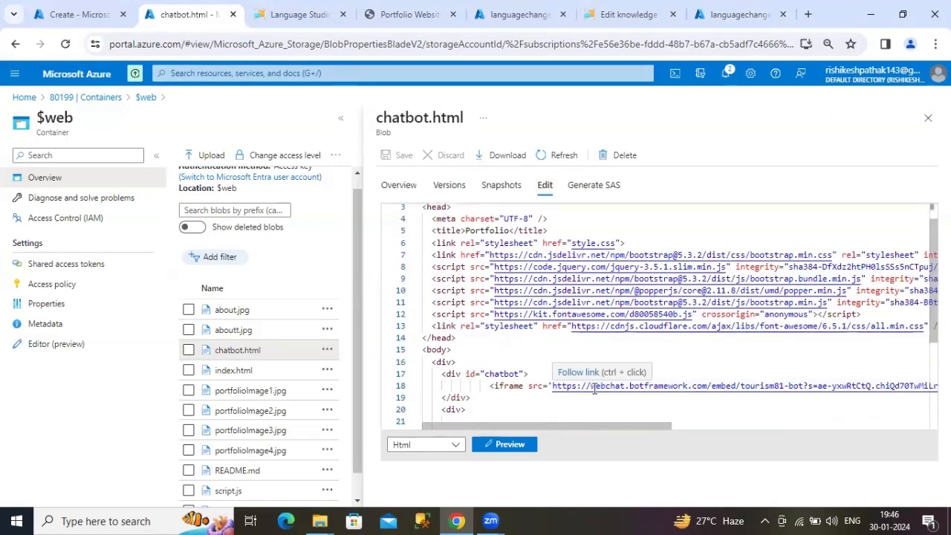
{"action": "scroll", "coordinate": [657, 386], "scroll_direction": "right", "scroll_amount": 5}
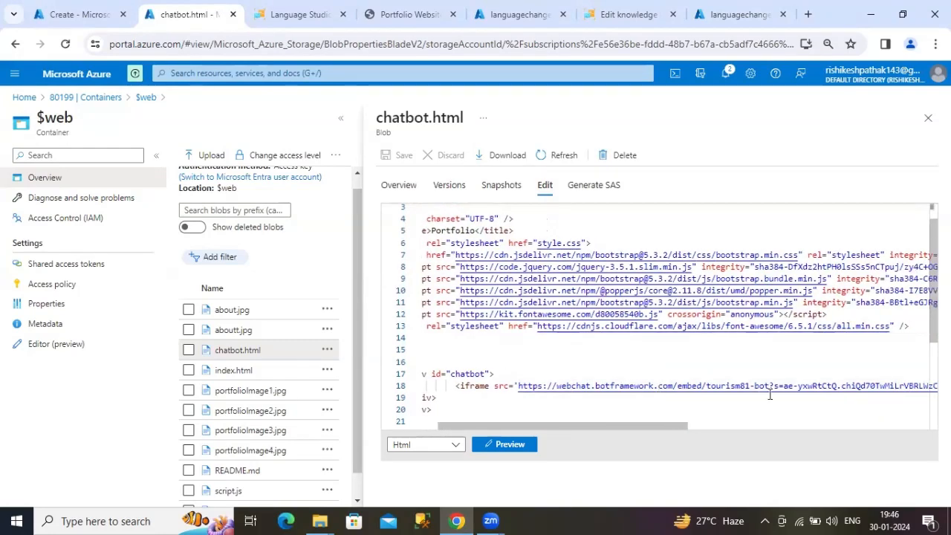
{"action": "scroll", "coordinate": [757, 392], "scroll_direction": "right", "scroll_amount": 5}
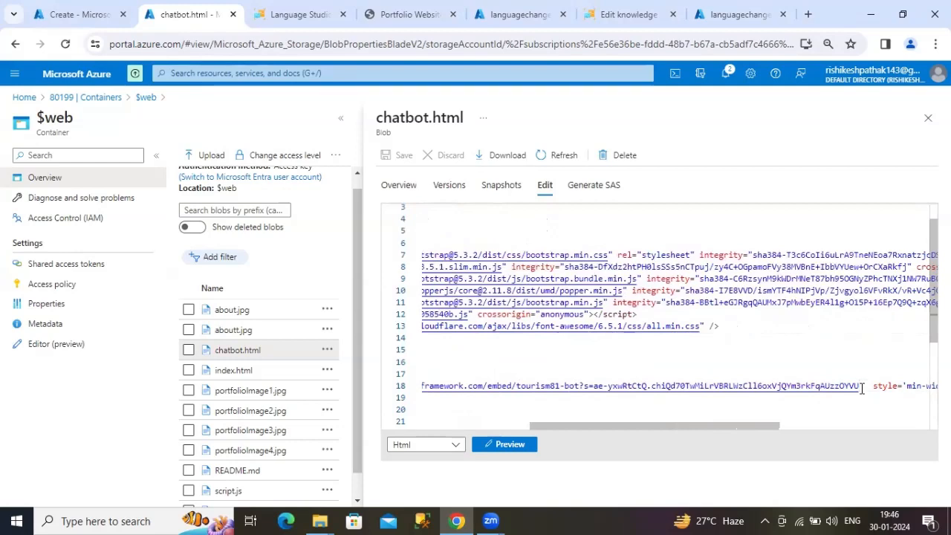
{"action": "key", "text": "BackSpace"}
{"action": "key", "text": "BackSpace"}
{"action": "key", "text": "BackSpace"}
{"action": "key", "text": "BackSpace"}
{"action": "key", "text": "BackSpace"}
{"action": "key", "text": "BackSpace"}
{"action": "key", "text": "BackSpace"}
{"action": "key", "text": "BackSpace"}
{"action": "key", "text": "BackSpace"}
{"action": "key", "text": "BackSpace"}
{"action": "key", "text": "BackSpace"}
{"action": "key", "text": "BackSpace"}
{"action": "key", "text": "BackSpace"}
{"action": "key", "text": "BackSpace"}
{"action": "key", "text": "BackSpace"}
{"action": "key", "text": "BackSpace"}
{"action": "key", "text": "BackSpace"}
{"action": "key", "text": "BackSpace"}
{"action": "key", "text": "BackSpace"}
{"action": "key", "text": "BackSpace"}
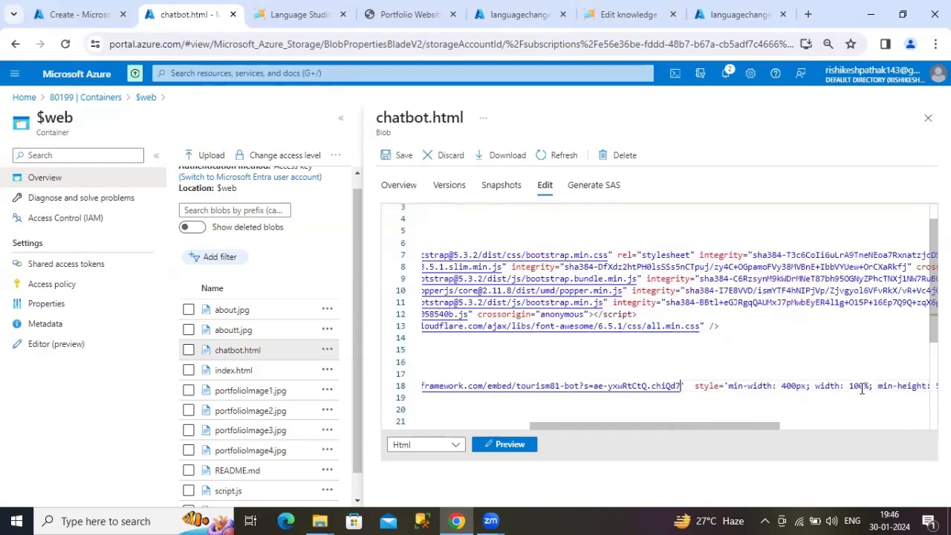
{"action": "key", "text": "BackSpace"}
{"action": "key", "text": "BackSpace"}
{"action": "key", "text": "BackSpace"}
{"action": "key", "text": "BackSpace"}
{"action": "key", "text": "BackSpace"}
{"action": "key", "text": "BackSpace"}
{"action": "key", "text": "BackSpace"}
{"action": "key", "text": "BackSpace"}
{"action": "key", "text": "BackSpace"}
{"action": "key", "text": "BackSpace"}
{"action": "key", "text": "BackSpace"}
{"action": "key", "text": "BackSpace"}
{"action": "key", "text": "BackSpace"}
{"action": "key", "text": "BackSpace"}
{"action": "key", "text": "BackSpace"}
{"action": "key", "text": "BackSpace"}
{"action": "key", "text": "BackSpace"}
{"action": "key", "text": "BackSpace"}
{"action": "key", "text": "BackSpace"}
{"action": "key", "text": "BackSpace"}
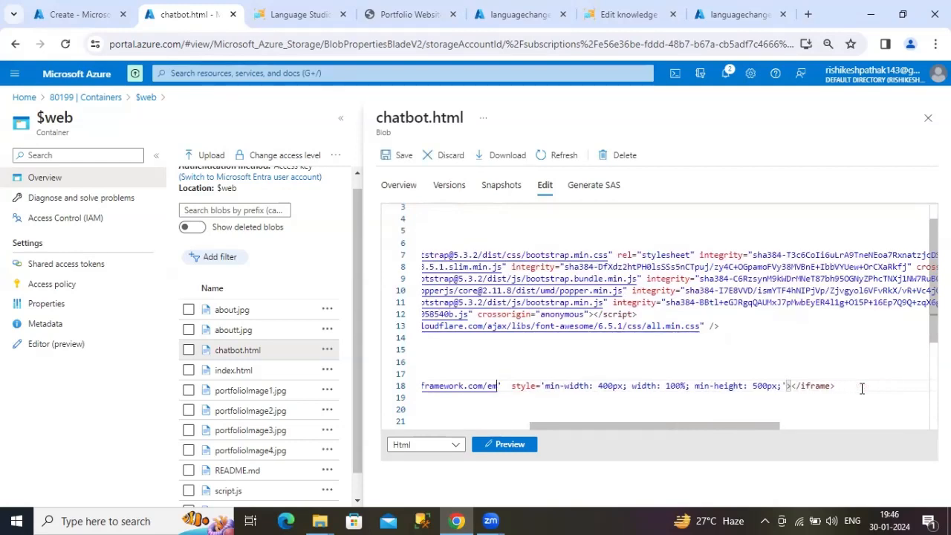
{"action": "left_click_drag", "start_coordinate": [842, 385], "coordinate": [556, 386]}
{"action": "key", "text": "BackSpace"}
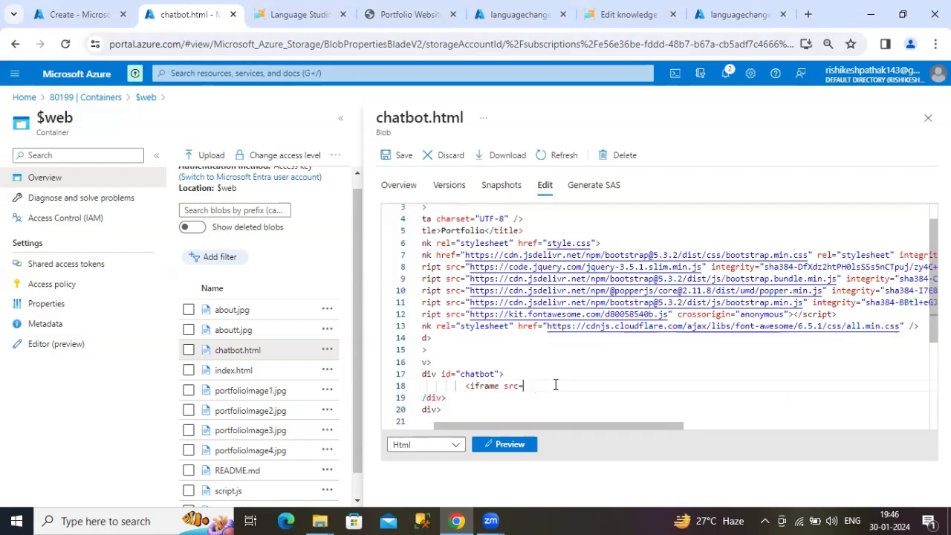
{"action": "key", "text": "BackSpace"}
{"action": "key", "text": "BackSpace"}
{"action": "key", "text": "BackSpace"}
{"action": "key", "text": "BackSpace"}
{"action": "key", "text": "BackSpace"}
{"action": "key", "text": "BackSpace"}
{"action": "key", "text": "BackSpace"}
{"action": "key", "text": "BackSpace"}
{"action": "key", "text": "BackSpace"}
{"action": "key", "text": "BackSpace"}
{"action": "key", "text": "BackSpace"}
{"action": "key", "text": "BackSpace"}
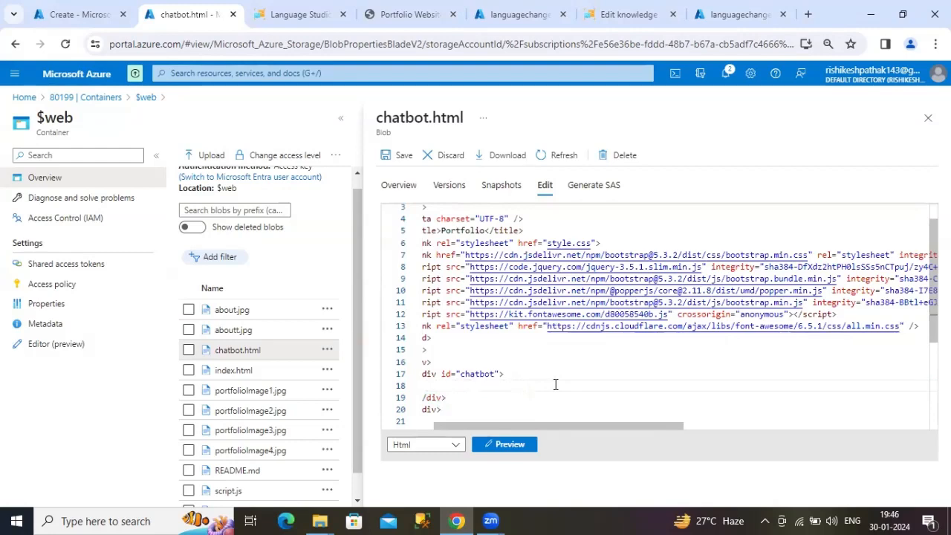
{"action": "key", "text": "ctrl+v"}
{"action": "scroll", "coordinate": [538, 383], "scroll_direction": "left", "scroll_amount": 4}
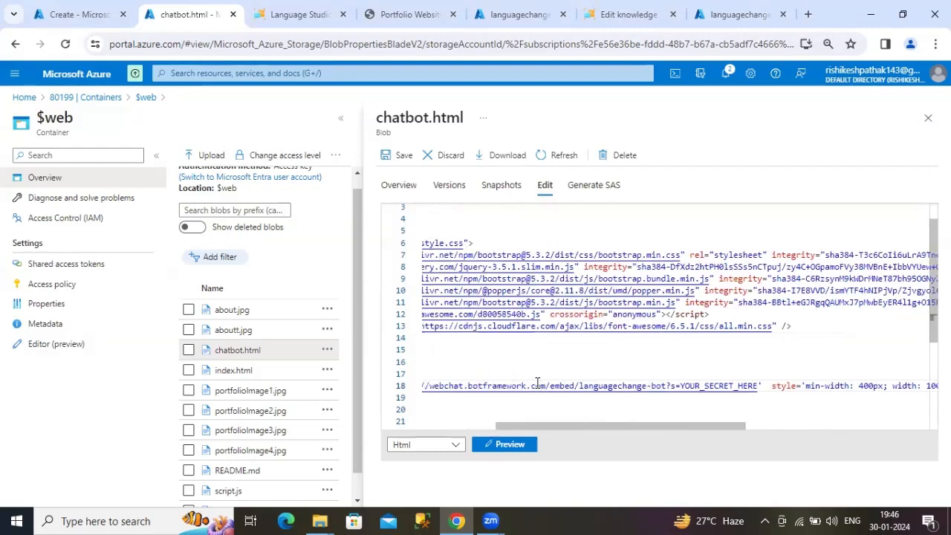
Reveal the first secret key of the Web Chat channel's Default Site and select the whole key for copying
{"action": "left_click", "coordinate": [743, 7]}
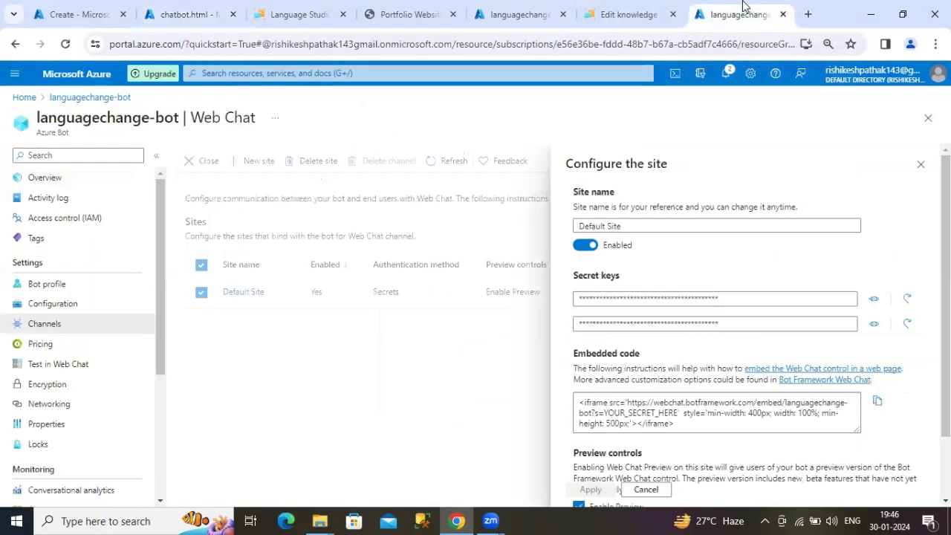
{"action": "left_click", "coordinate": [874, 303]}
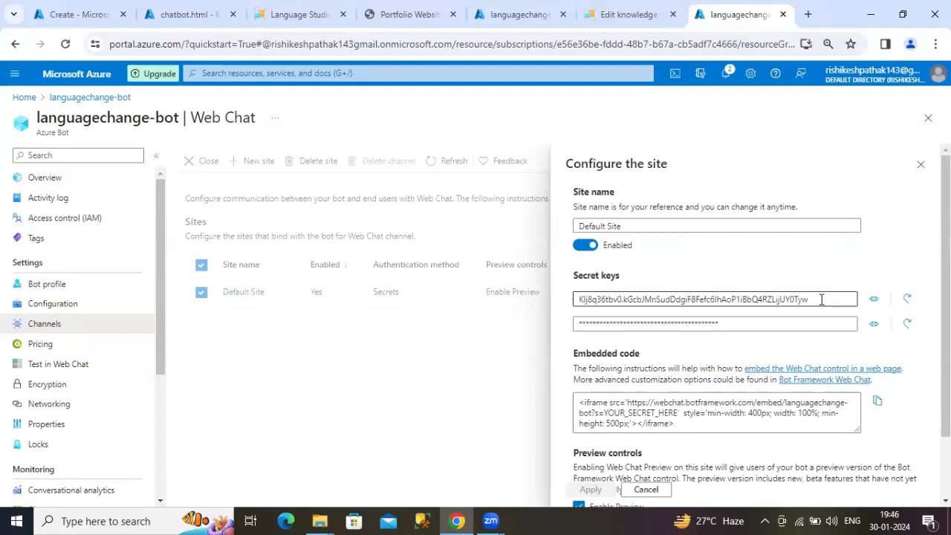
{"action": "left_click_drag", "start_coordinate": [813, 300], "coordinate": [573, 311]}
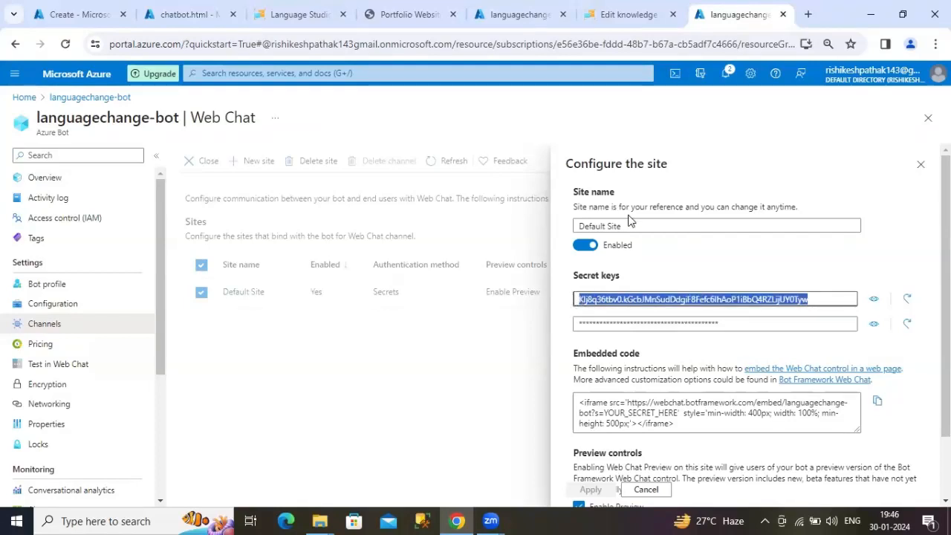
Replace YOUR_SECRET_HERE in the chatbot.html iframe source with the copied Web Chat secret key, and save and close the blob
{"action": "left_click", "coordinate": [151, 7]}
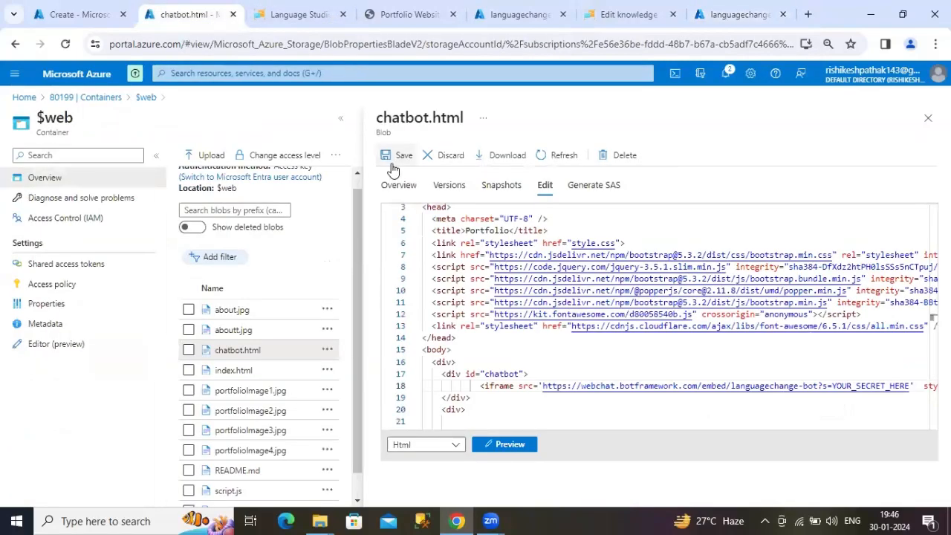
{"action": "scroll", "coordinate": [836, 385], "scroll_direction": "right", "scroll_amount": 2}
{"action": "scroll", "coordinate": [836, 385], "scroll_direction": "right", "scroll_amount": 10}
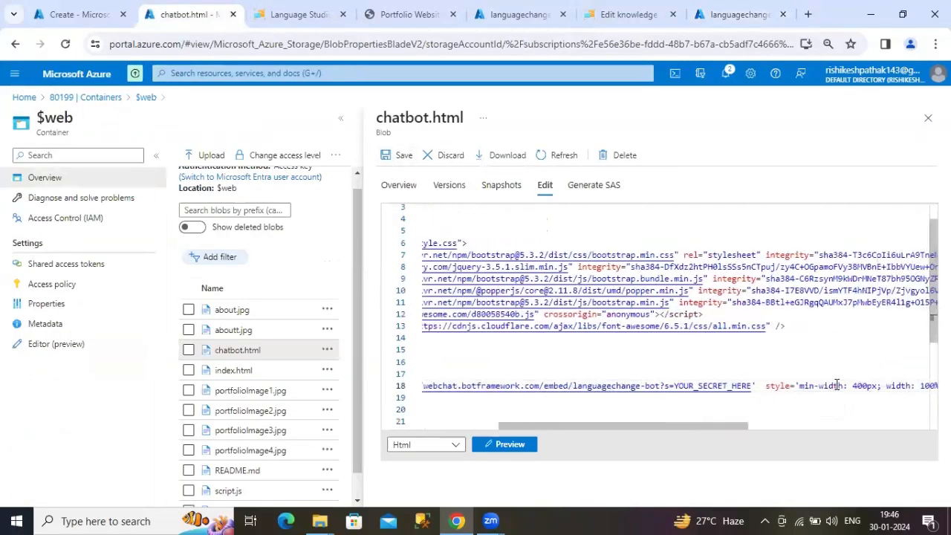
{"action": "scroll", "coordinate": [837, 385], "scroll_direction": "left", "scroll_amount": 7}
{"action": "scroll", "coordinate": [836, 385], "scroll_direction": "left", "scroll_amount": 1}
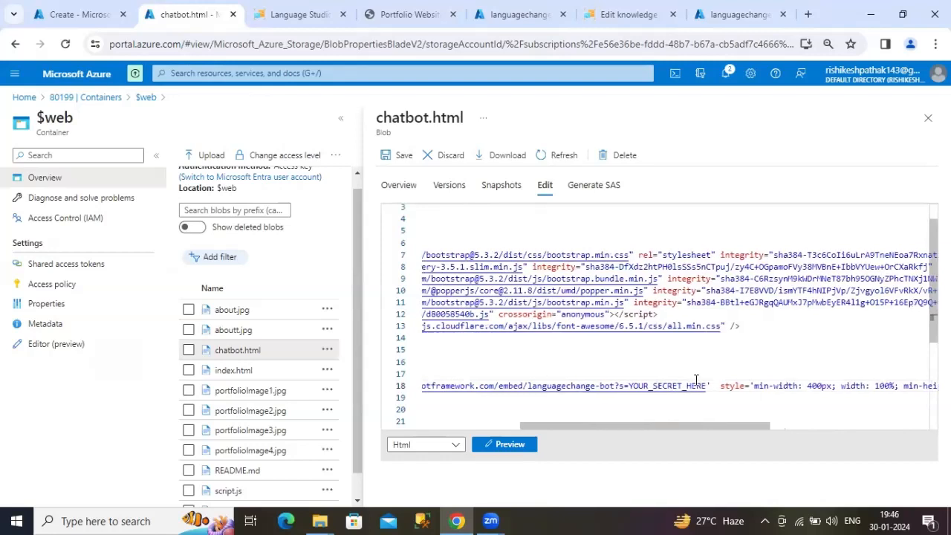
{"action": "left_click", "coordinate": [708, 386]}
{"action": "key", "text": "BackSpace"}
{"action": "key", "text": "BackSpace"}
{"action": "key", "text": "BackSpace"}
{"action": "key", "text": "BackSpace"}
{"action": "key", "text": "BackSpace"}
{"action": "key", "text": "BackSpace"}
{"action": "key", "text": "BackSpace"}
{"action": "key", "text": "BackSpace"}
{"action": "key", "text": "BackSpace"}
{"action": "key", "text": "BackSpace"}
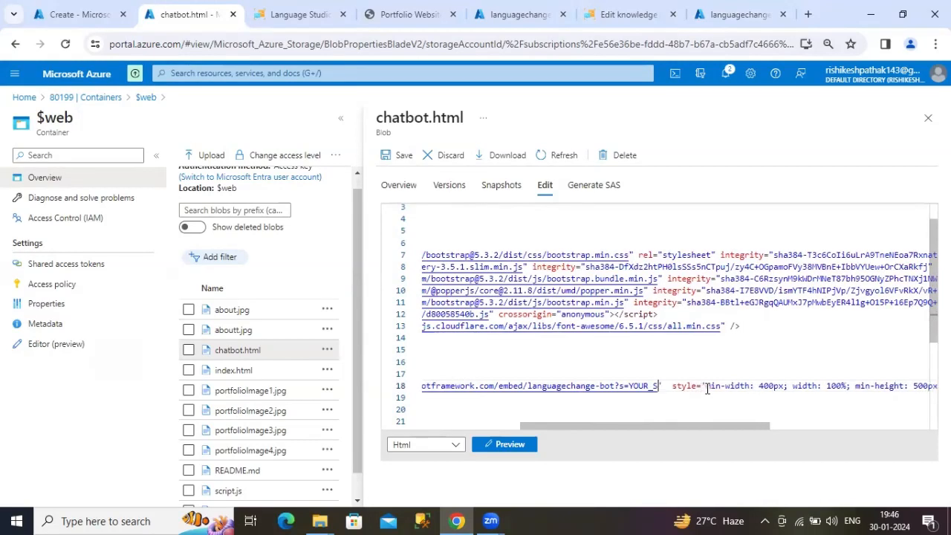
{"action": "key", "text": "BackSpace"}
{"action": "key", "text": "BackSpace"}
{"action": "key", "text": "BackSpace"}
{"action": "key", "text": "BackSpace"}
{"action": "key", "text": "BackSpace"}
{"action": "key", "text": "BackSpace"}
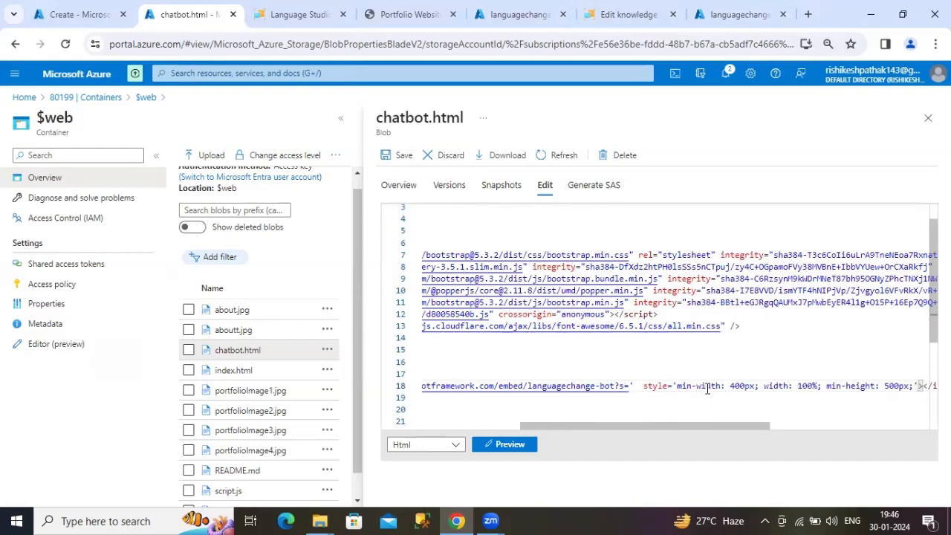
{"action": "key", "text": "ctrl+v"}
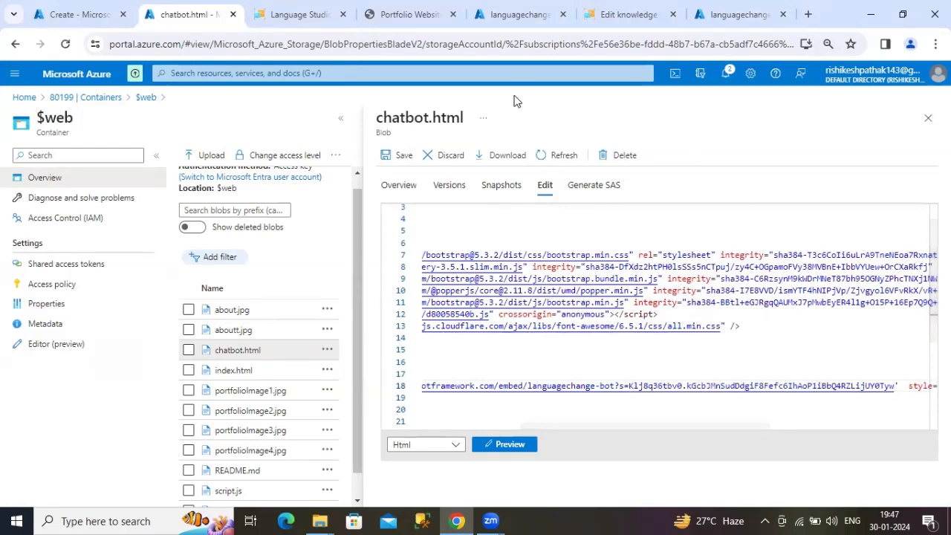
{"action": "left_click", "coordinate": [400, 155]}
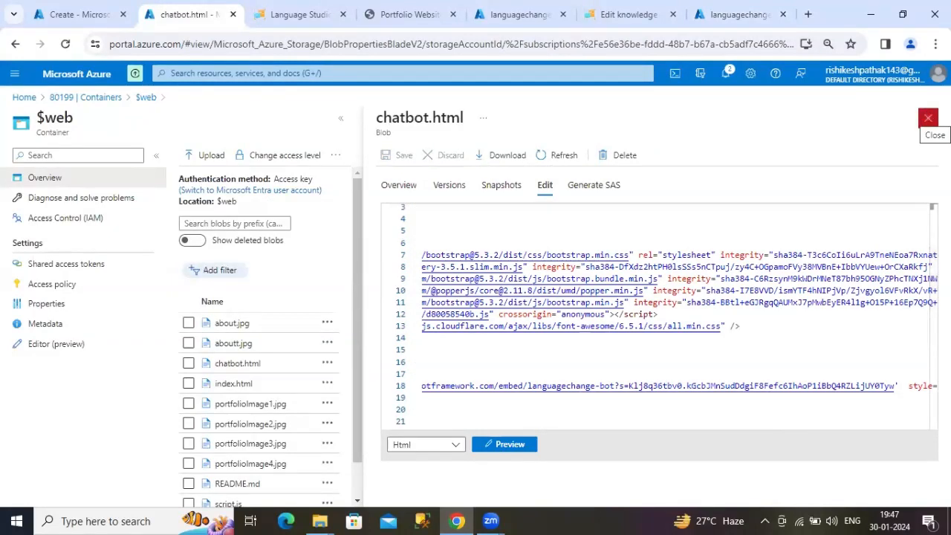
{"action": "left_click", "coordinate": [928, 118]}
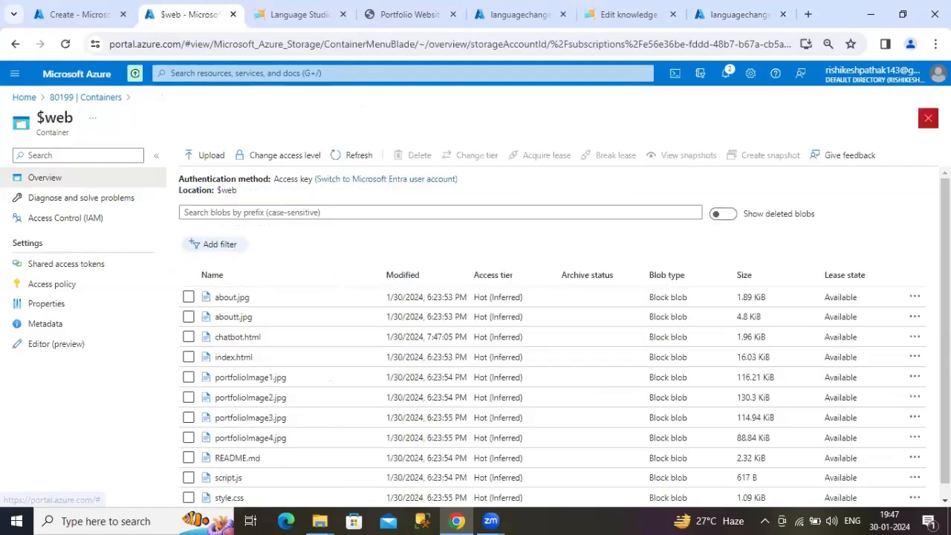
Examine the code of the index.html blob for the navigation item that links to chatbot.html, and close the blob
{"action": "scroll", "coordinate": [654, 324], "scroll_direction": "down", "scroll_amount": 1}
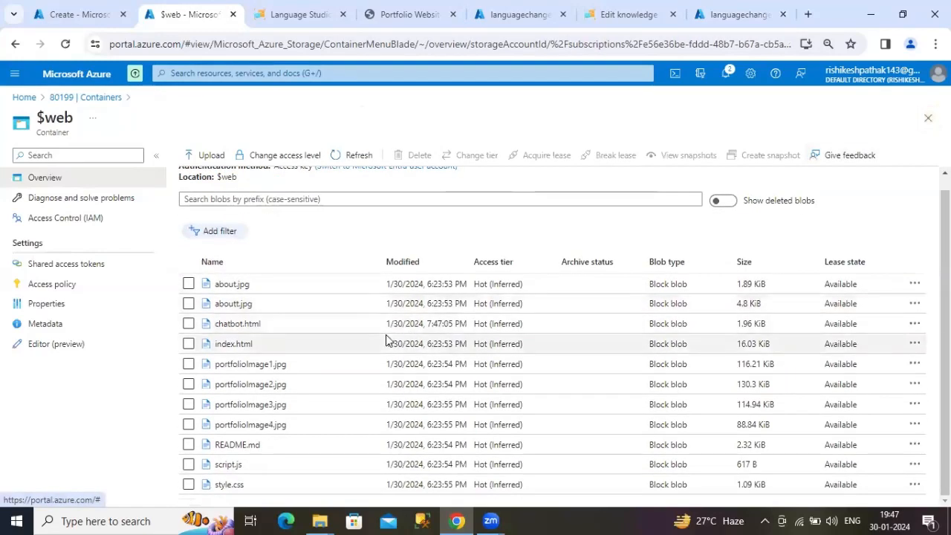
{"action": "left_click", "coordinate": [238, 345]}
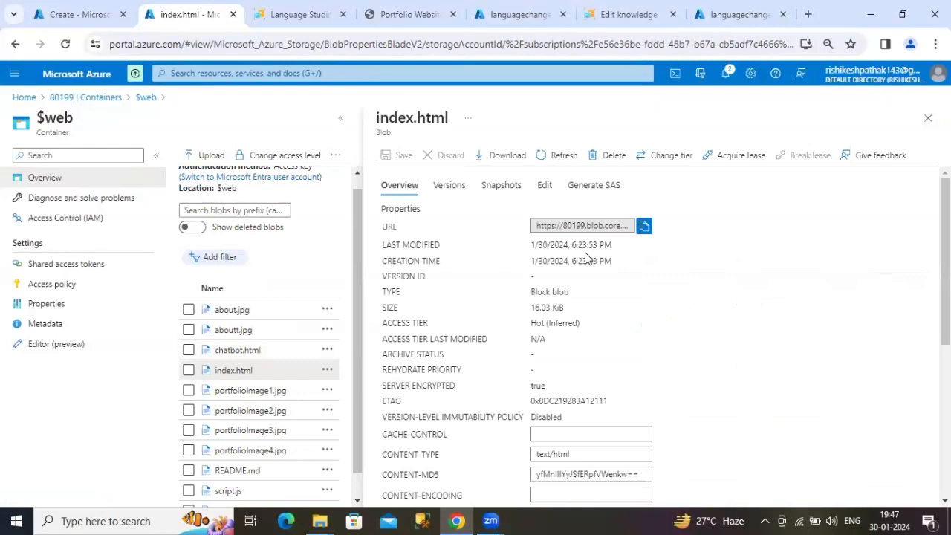
{"action": "left_click", "coordinate": [545, 187]}
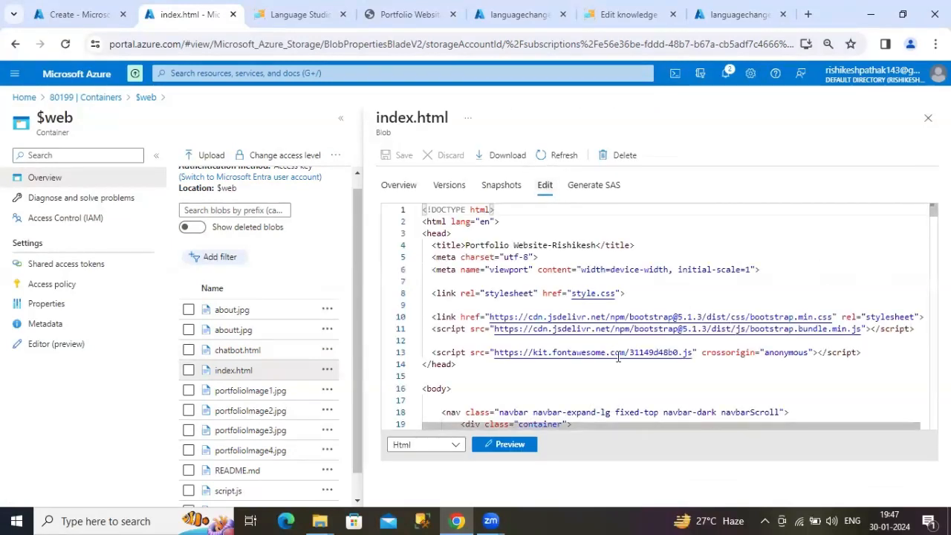
{"action": "scroll", "coordinate": [617, 356], "scroll_direction": "down", "scroll_amount": 3}
{"action": "scroll", "coordinate": [617, 357], "scroll_direction": "down", "scroll_amount": 5}
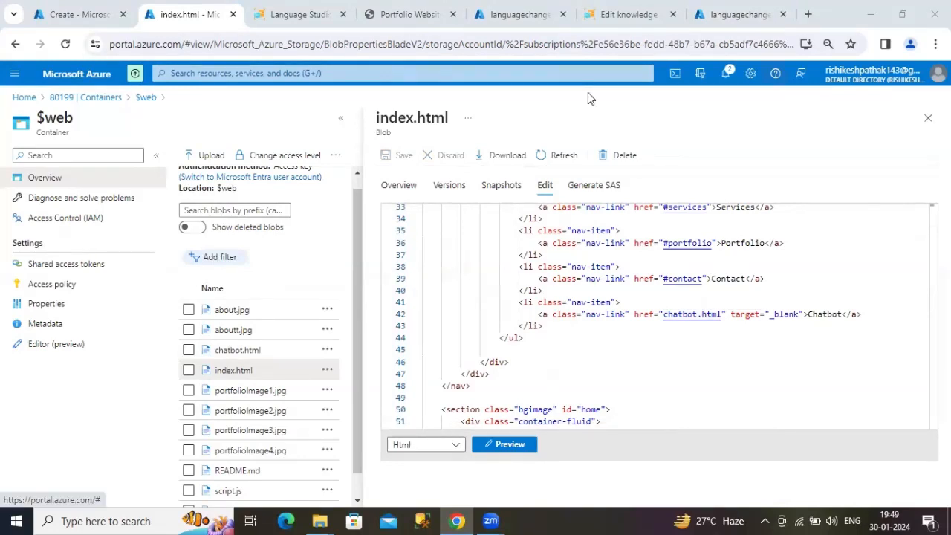
{"action": "left_click", "coordinate": [927, 121]}
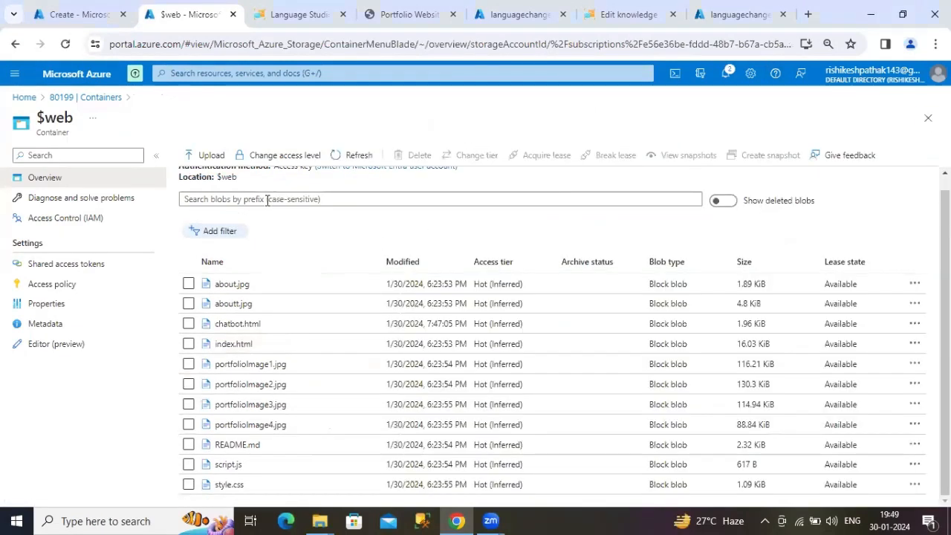
Open the Static website settings of the 80199 storage account and copy the primary endpoint URL
{"action": "left_click", "coordinate": [89, 98]}
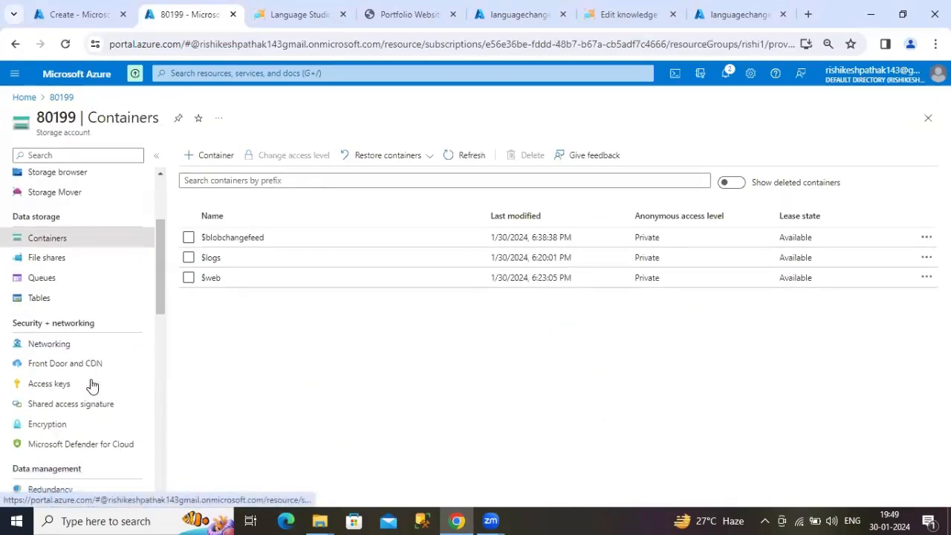
{"action": "scroll", "coordinate": [92, 384], "scroll_direction": "down", "scroll_amount": 3}
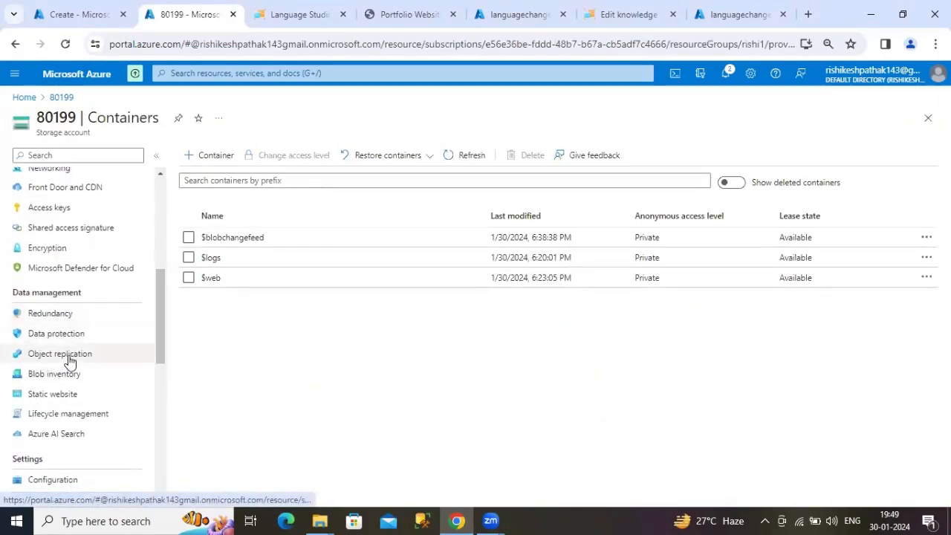
{"action": "scroll", "coordinate": [69, 364], "scroll_direction": "down", "scroll_amount": 1}
{"action": "left_click", "coordinate": [75, 336]}
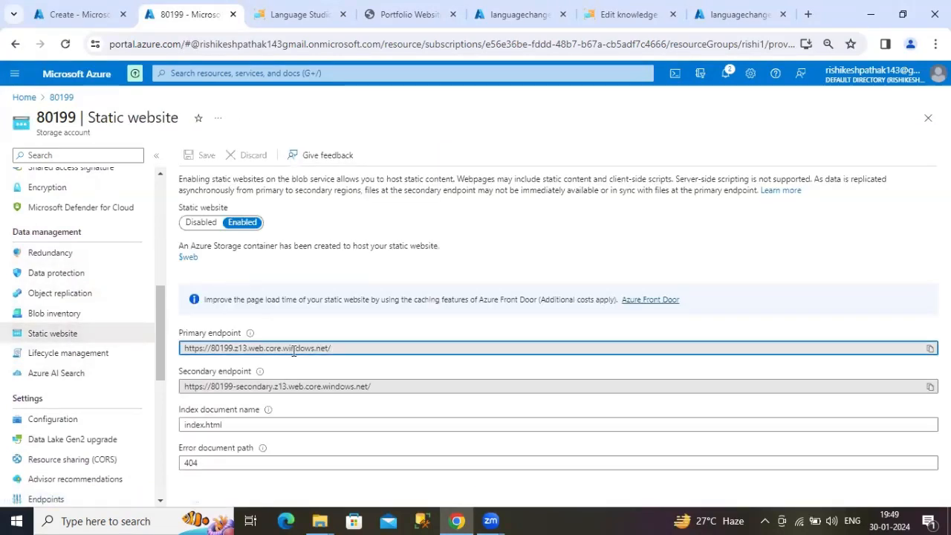
{"action": "left_click_drag", "start_coordinate": [331, 348], "coordinate": [182, 348]}
{"action": "key", "text": "ctrl+c"}
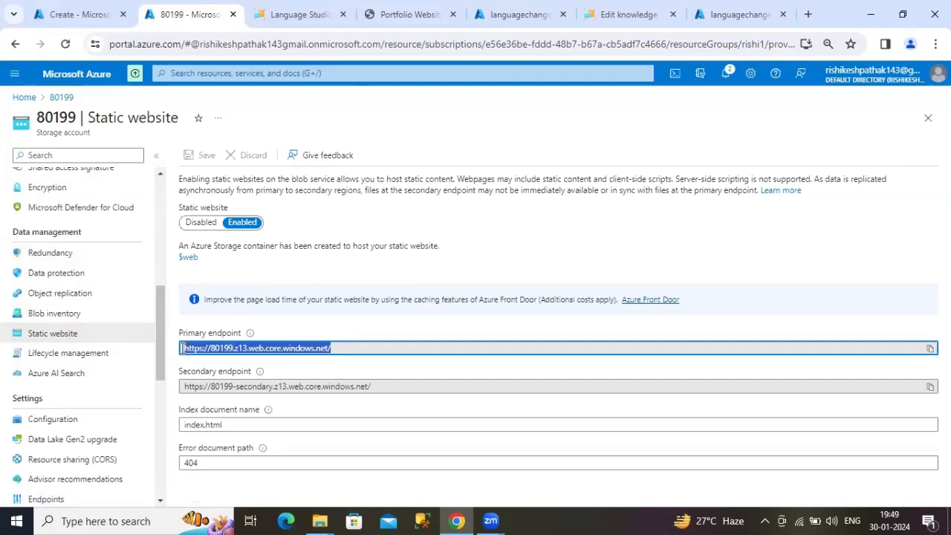
Load the copied primary endpoint URL in a new browser tab
{"action": "left_click", "coordinate": [808, 14]}
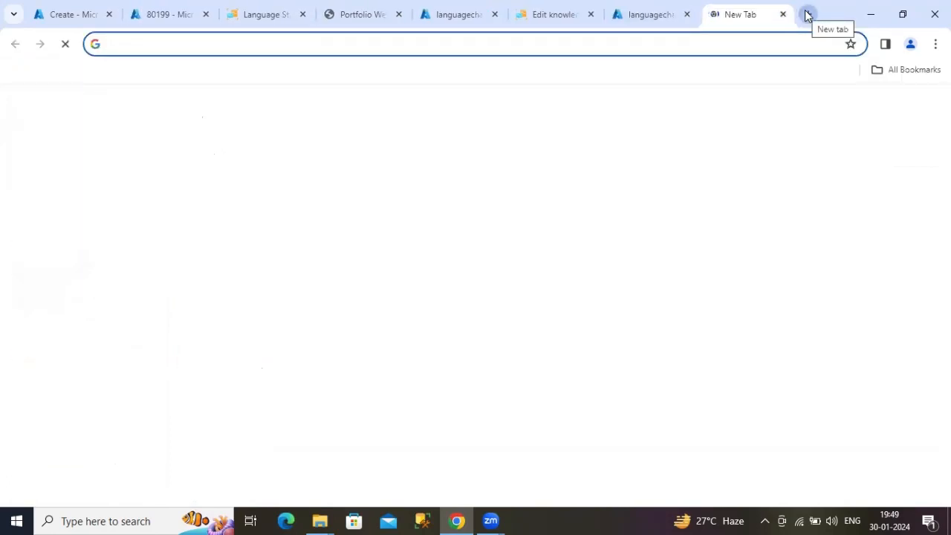
{"action": "key", "text": "ctrl+v"}
{"action": "key", "text": "Return"}
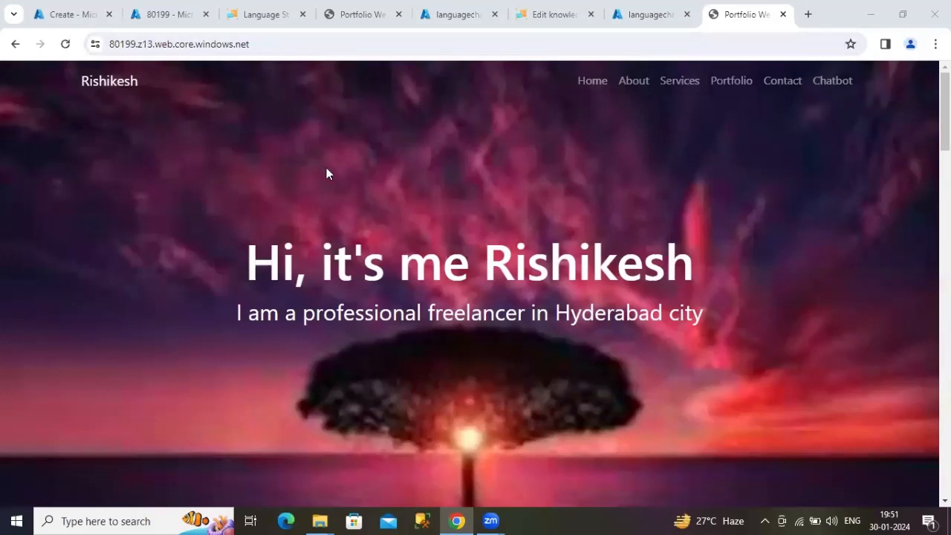
Look through the About, Services, Portfolio and Contact sections of the hosted portfolio site
{"action": "scroll", "coordinate": [342, 232], "scroll_direction": "down", "scroll_amount": 1}
{"action": "scroll", "coordinate": [523, 95], "scroll_direction": "up", "scroll_amount": 1}
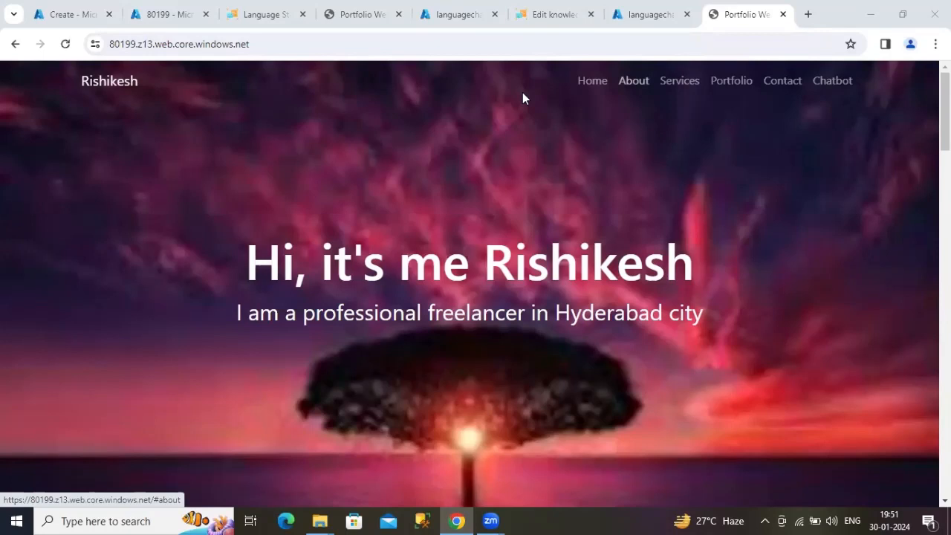
{"action": "left_click", "coordinate": [633, 81]}
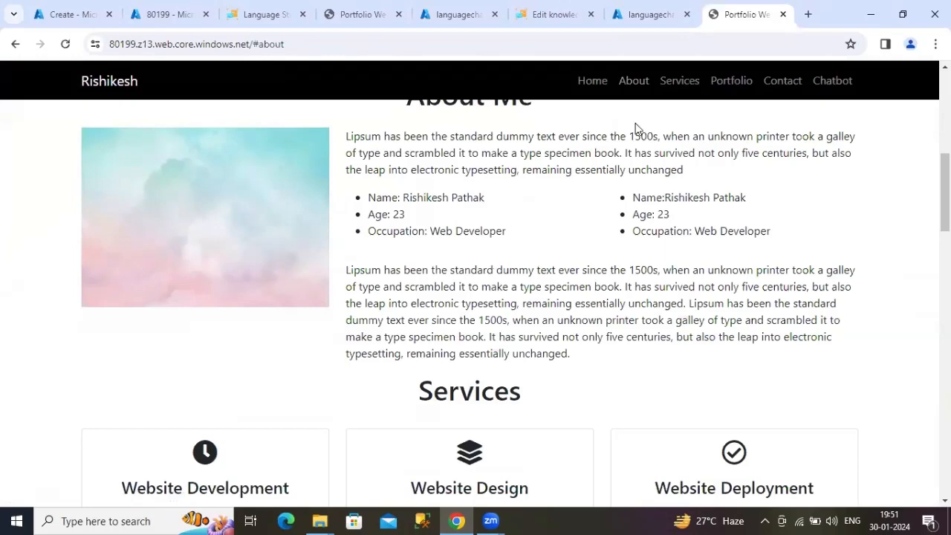
{"action": "left_click", "coordinate": [679, 80]}
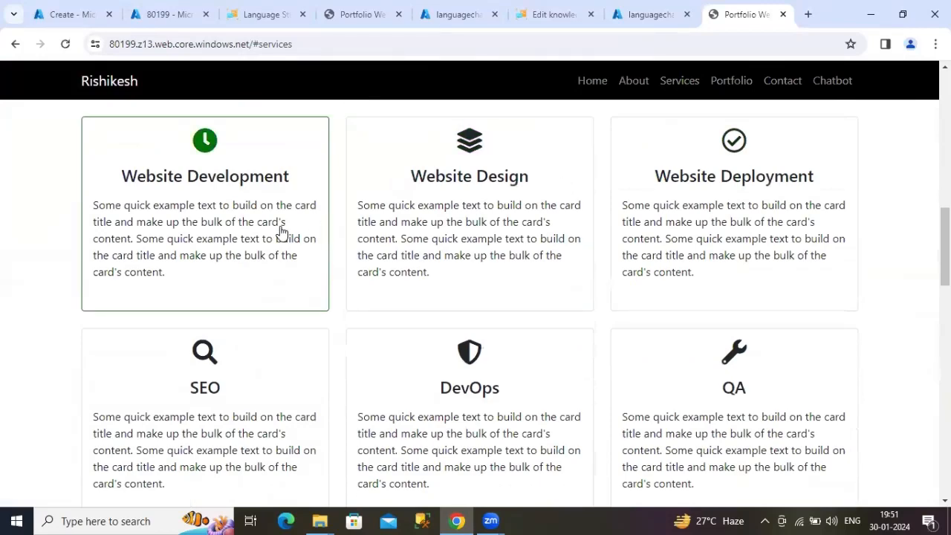
{"action": "scroll", "coordinate": [708, 215], "scroll_direction": "down", "scroll_amount": 1}
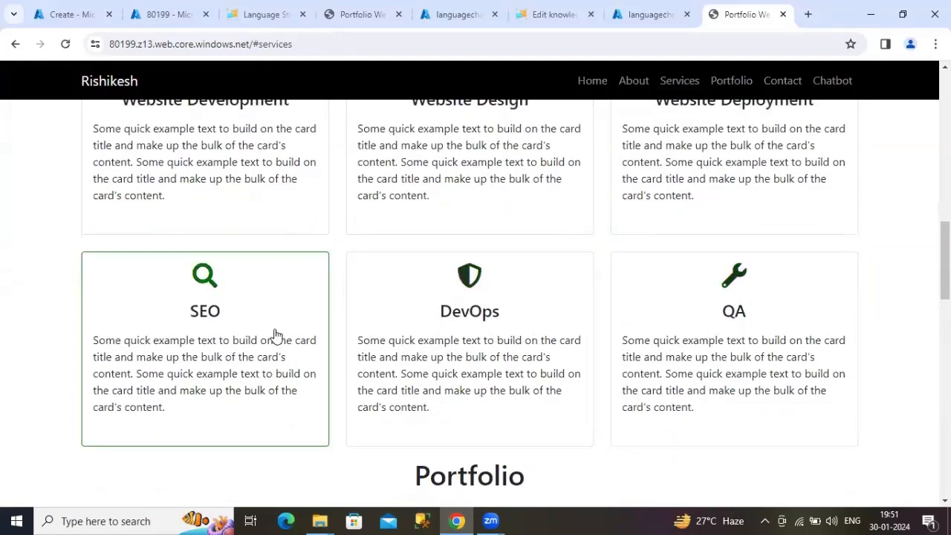
{"action": "scroll", "coordinate": [275, 334], "scroll_direction": "down", "scroll_amount": 1}
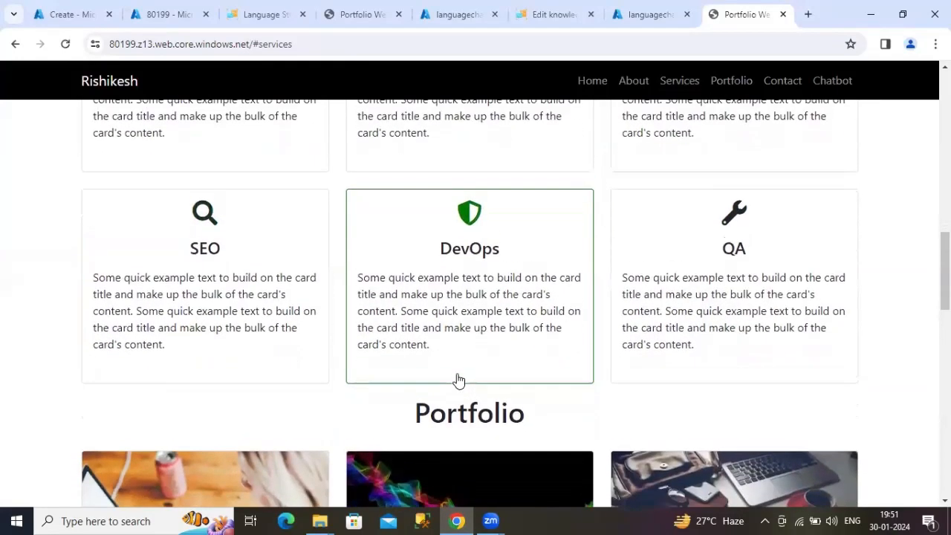
{"action": "left_click", "coordinate": [746, 88]}
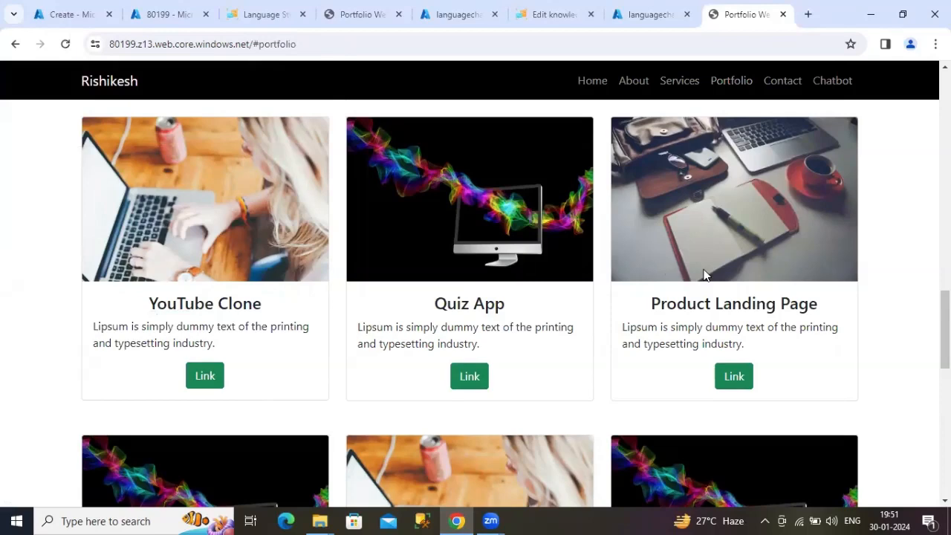
{"action": "scroll", "coordinate": [702, 273], "scroll_direction": "down", "scroll_amount": 3}
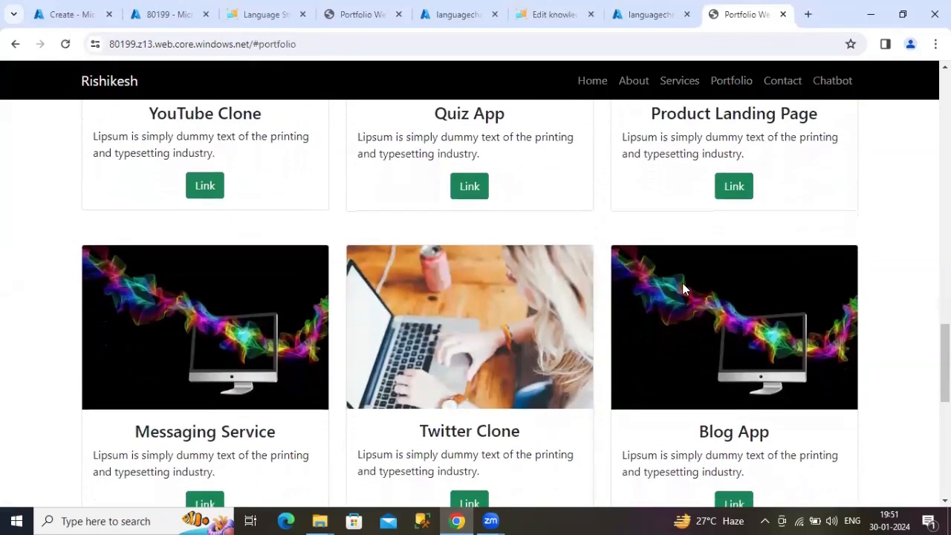
{"action": "scroll", "coordinate": [297, 339], "scroll_direction": "down", "scroll_amount": 3}
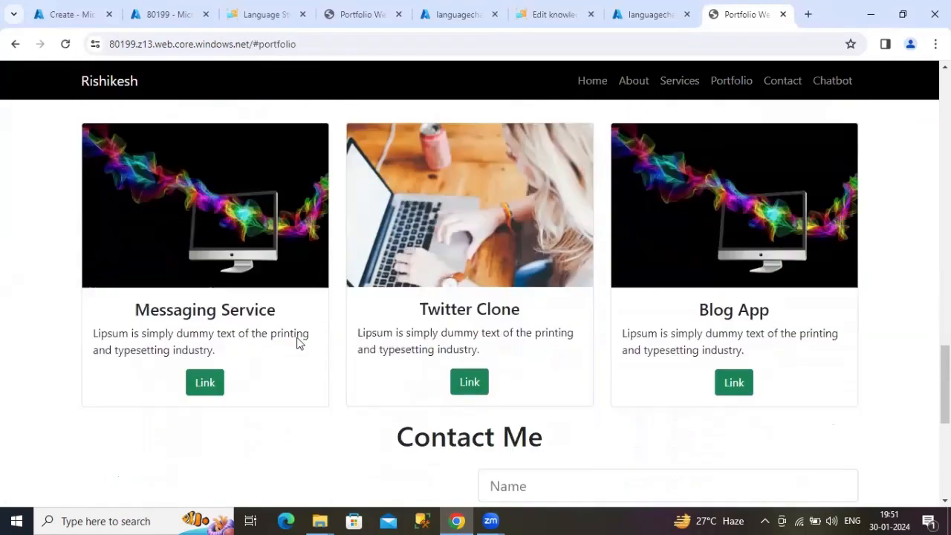
{"action": "scroll", "coordinate": [505, 289], "scroll_direction": "down", "scroll_amount": 1}
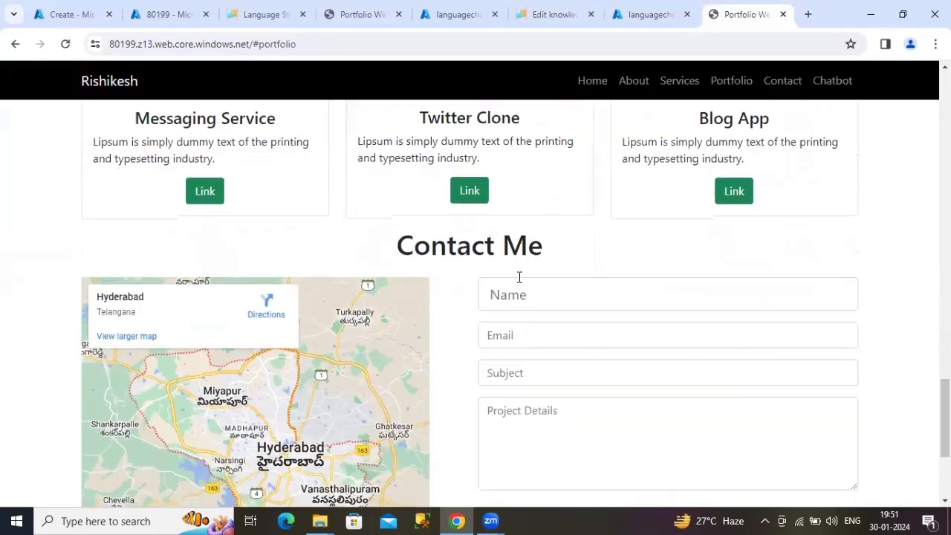
{"action": "left_click", "coordinate": [780, 81]}
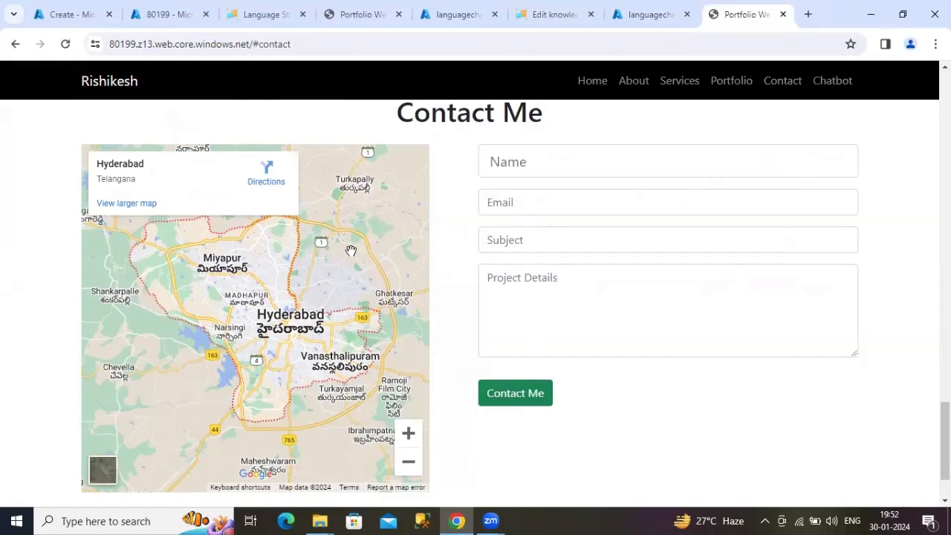
{"action": "scroll", "coordinate": [338, 308], "scroll_direction": "up", "scroll_amount": 1}
{"action": "scroll", "coordinate": [338, 308], "scroll_direction": "up", "scroll_amount": 3}
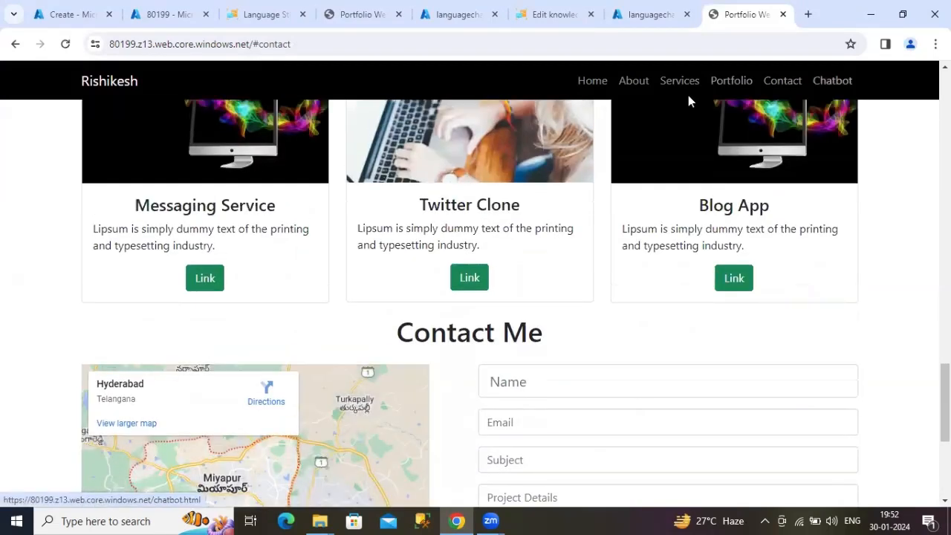
Open the site's Chatbot page and send the message "hi" to the bot
{"action": "left_click", "coordinate": [688, 101]}
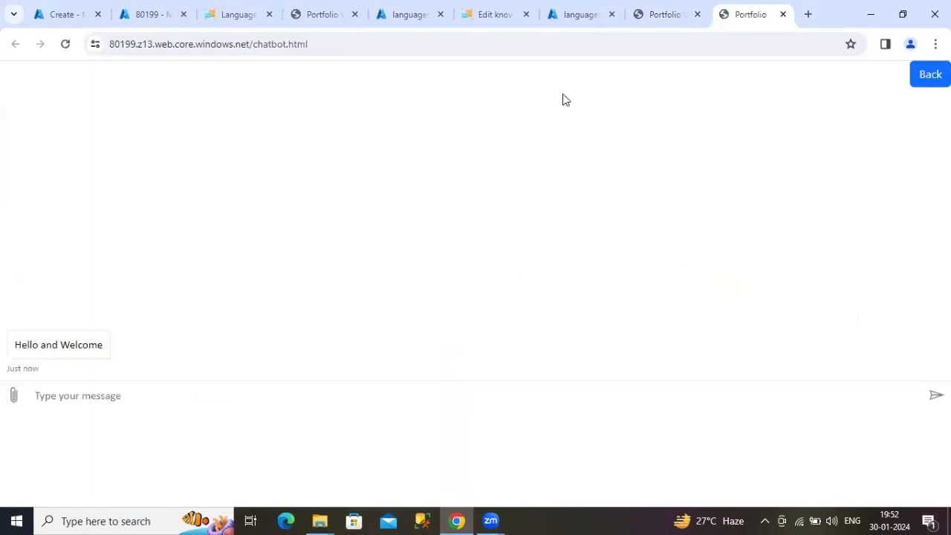
{"action": "left_click", "coordinate": [167, 400]}
{"action": "type", "text": "hi"}
{"action": "key", "text": "Return"}
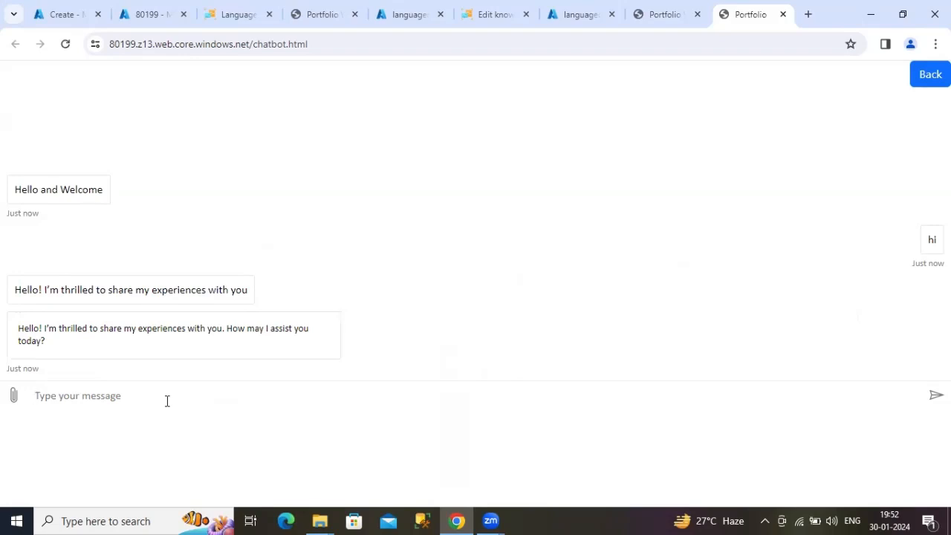
Ask the portfolio chatbot the question "why portfolio is required?"
{"action": "type", "text": "why"}
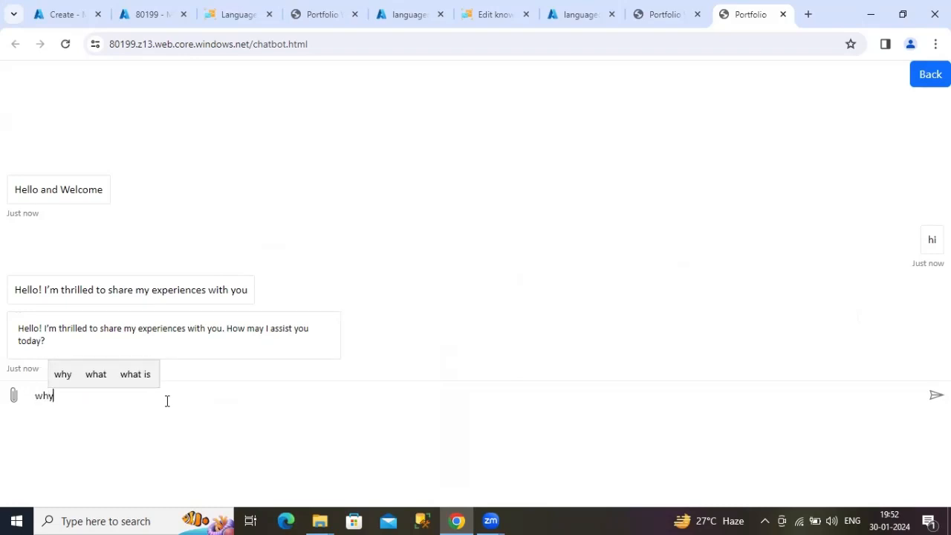
{"action": "type", "text": " po"}
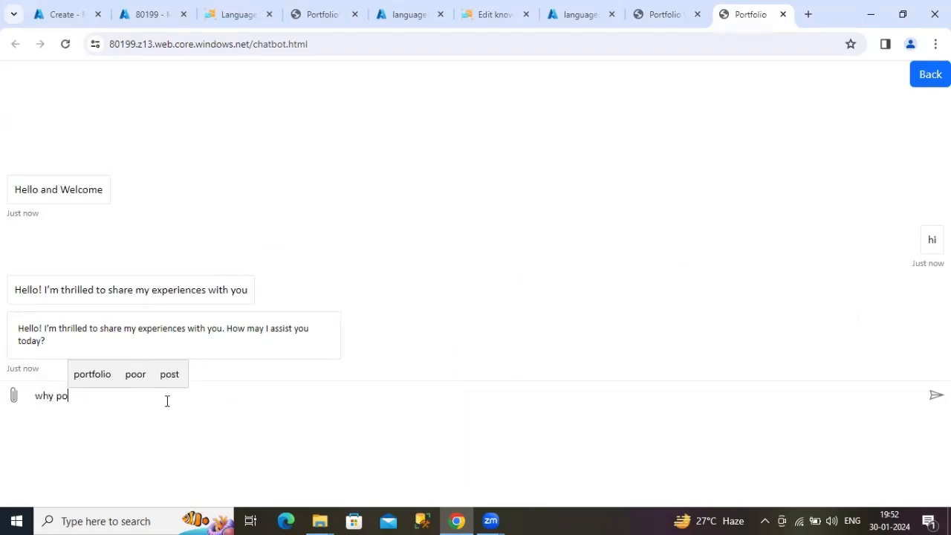
{"action": "type", "text": "rtfolio "}
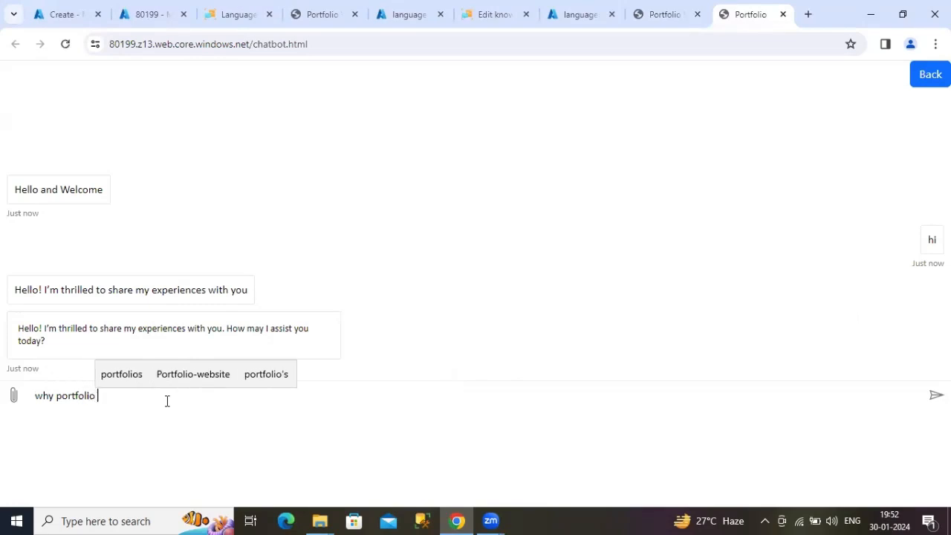
{"action": "type", "text": "i"}
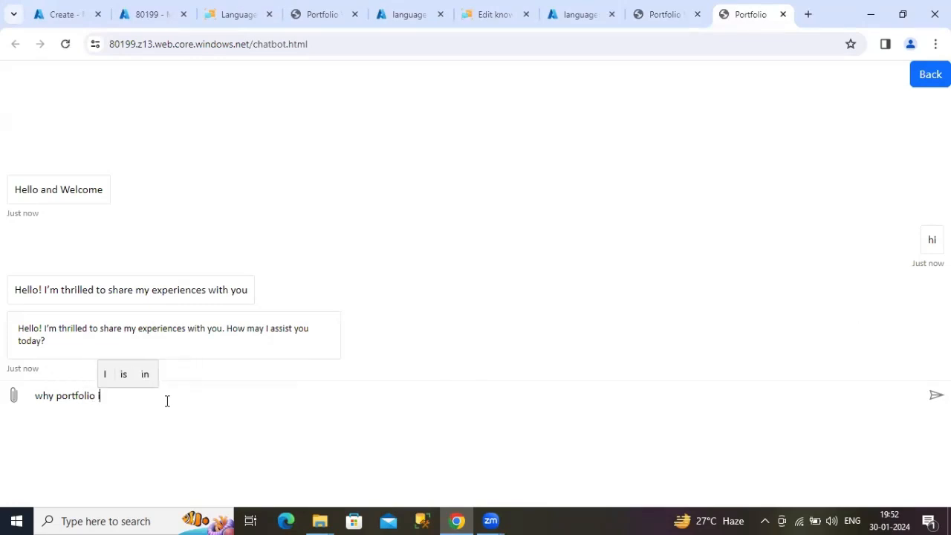
{"action": "type", "text": "s req"}
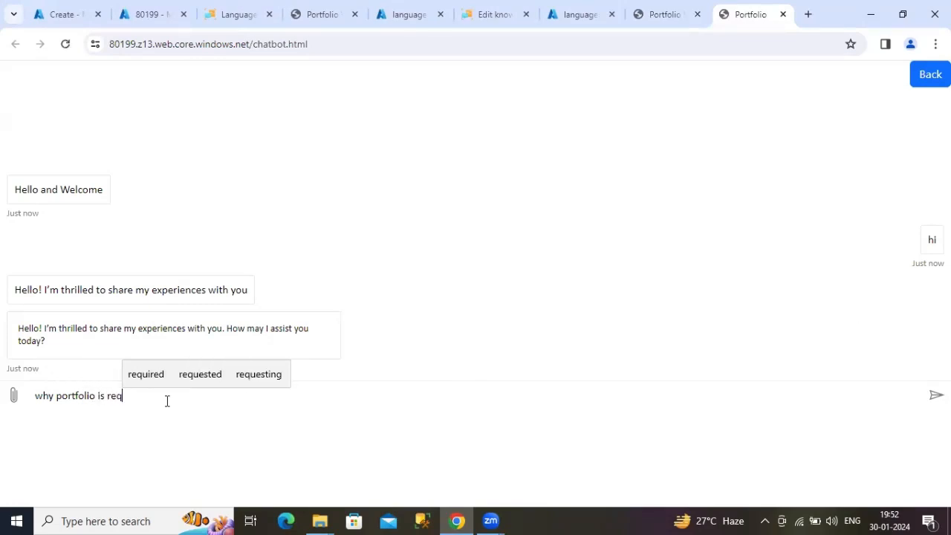
{"action": "type", "text": "uired?"}
{"action": "key", "text": "Return"}
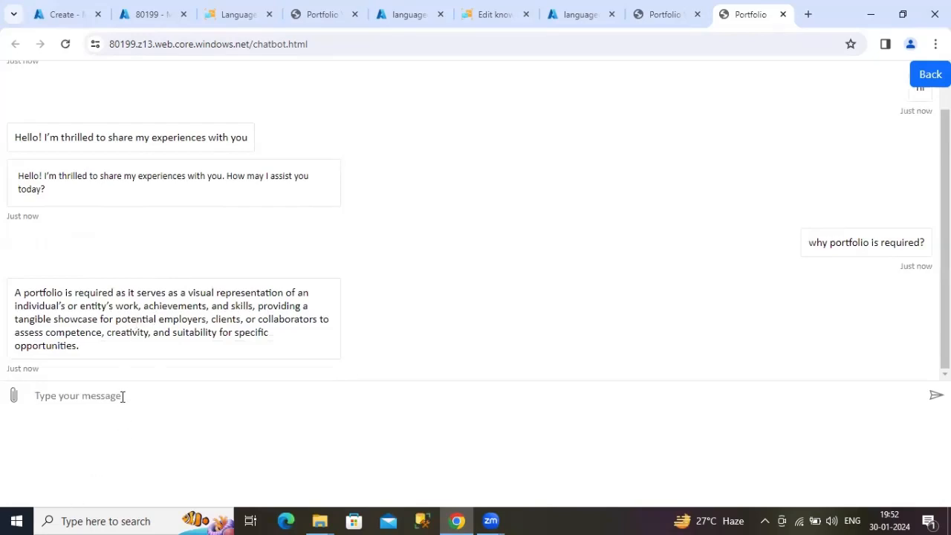
Send the chatbot the follow-up question "what is portfolio?"
{"action": "type", "text": "what is port"}
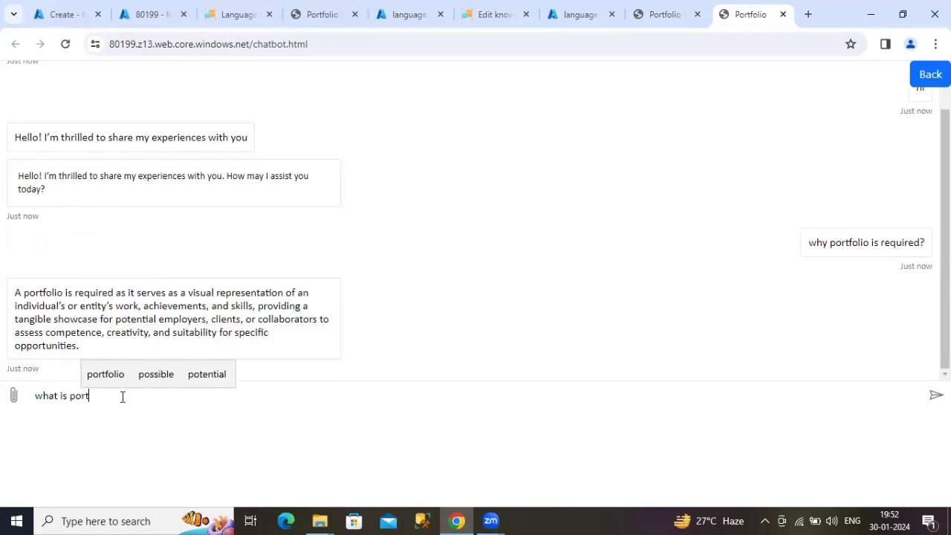
{"action": "type", "text": "folio?"}
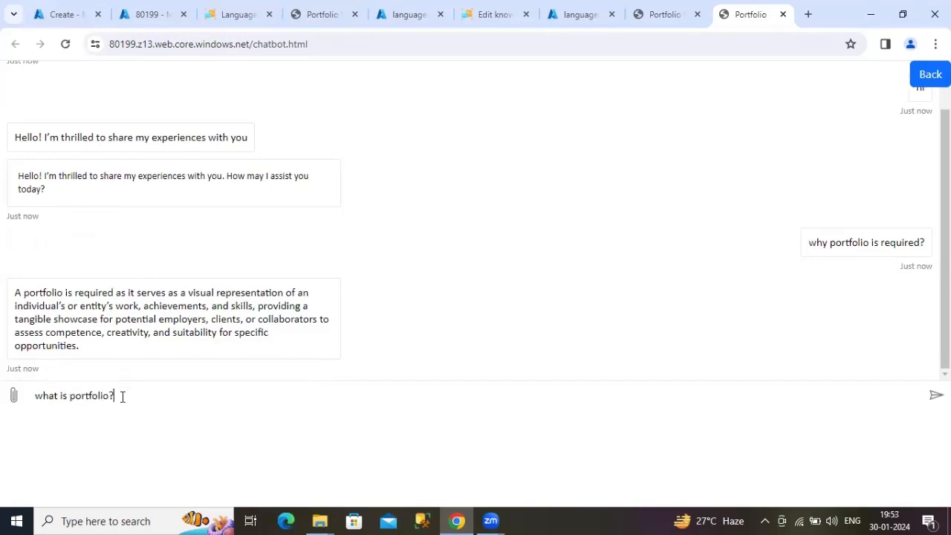
{"action": "key", "text": "Return"}
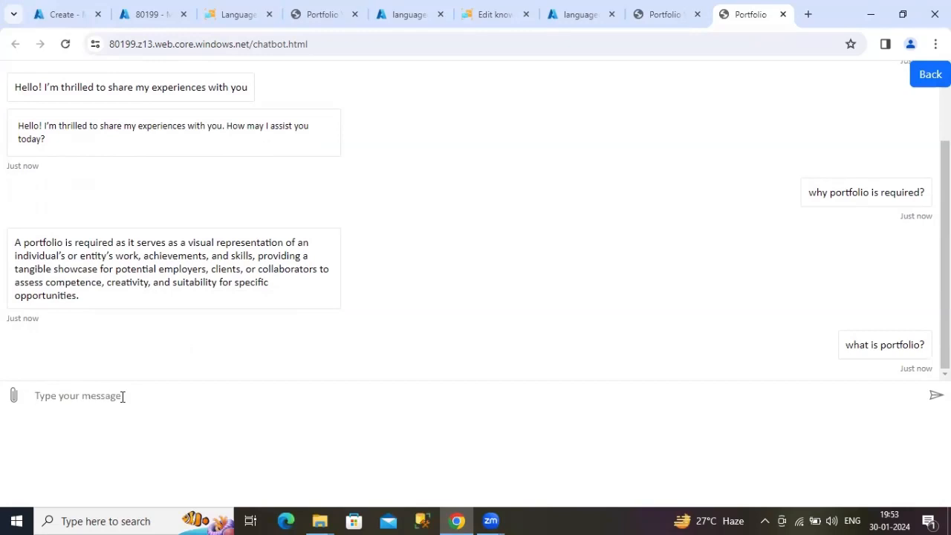